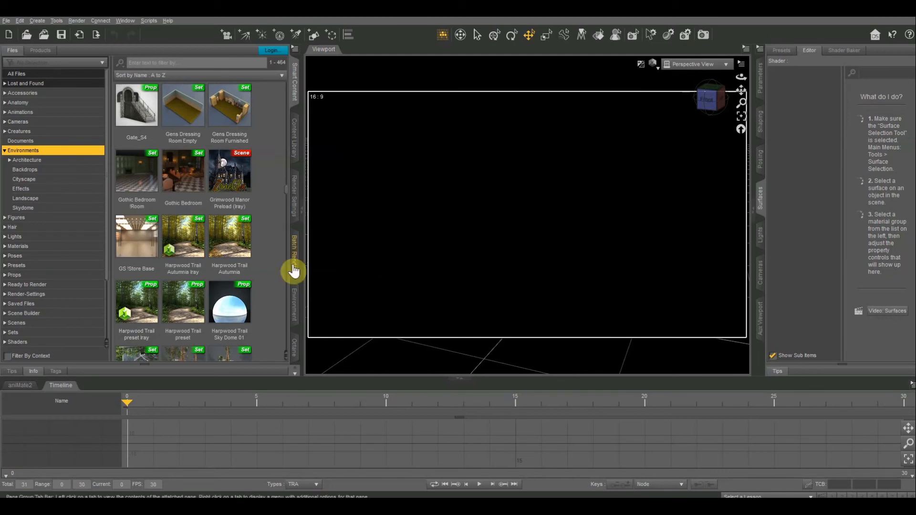
Step: Load the Gothic Bedroom set into the scene and set Auto Headlamp to Never in the render settings
double_click(181, 171)
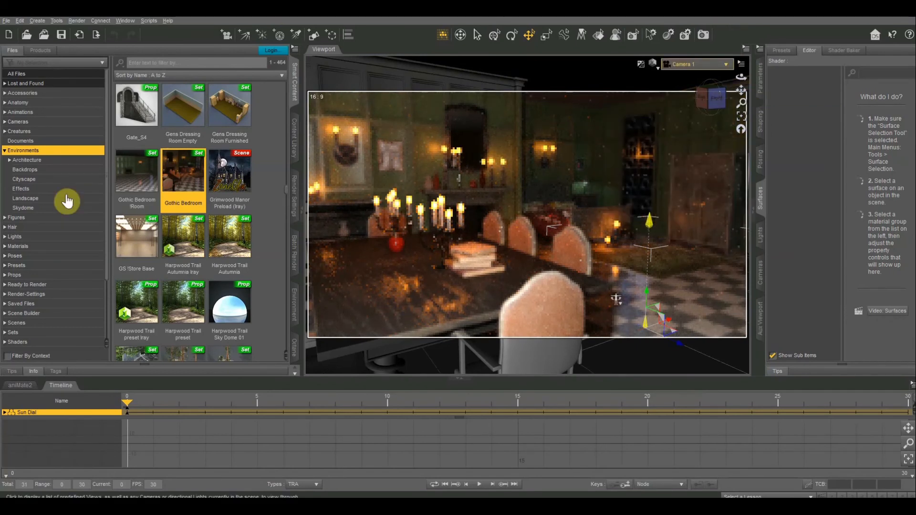
click(291, 191)
click(115, 245)
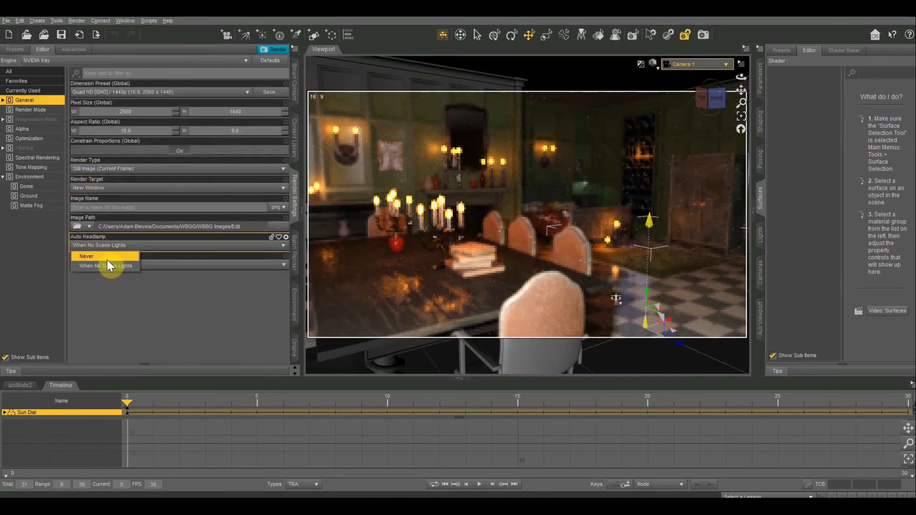
click(104, 258)
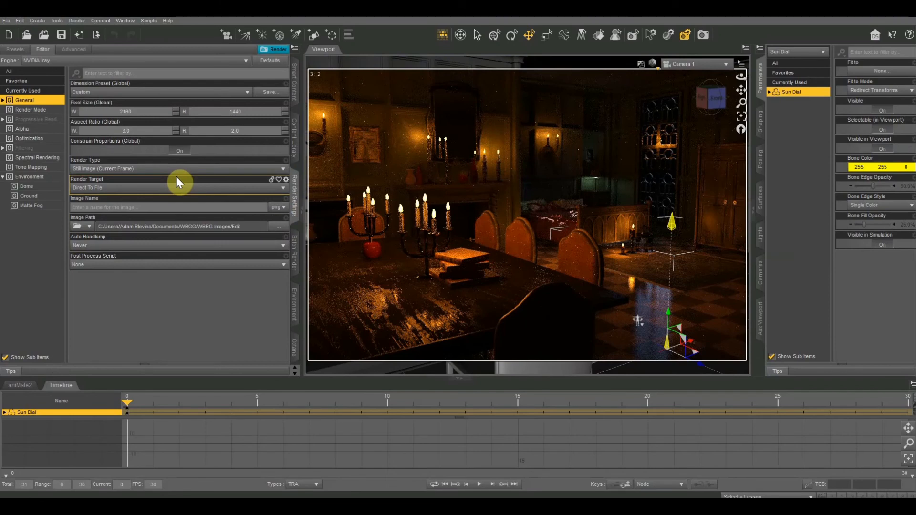
Step: Switch the viewport from the Iray preview to a lighter shaded draw style and bring the wardrobe wall into view
click(652, 63)
click(644, 149)
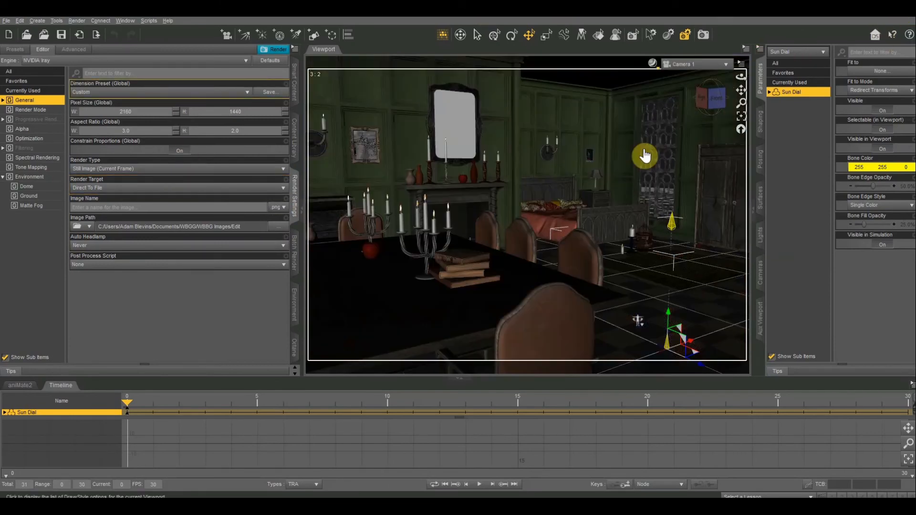
click(718, 101)
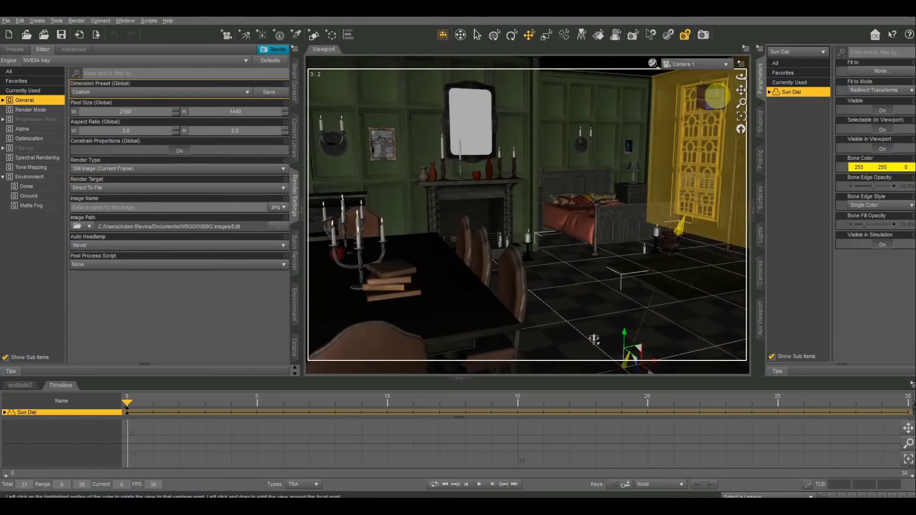
click(719, 102)
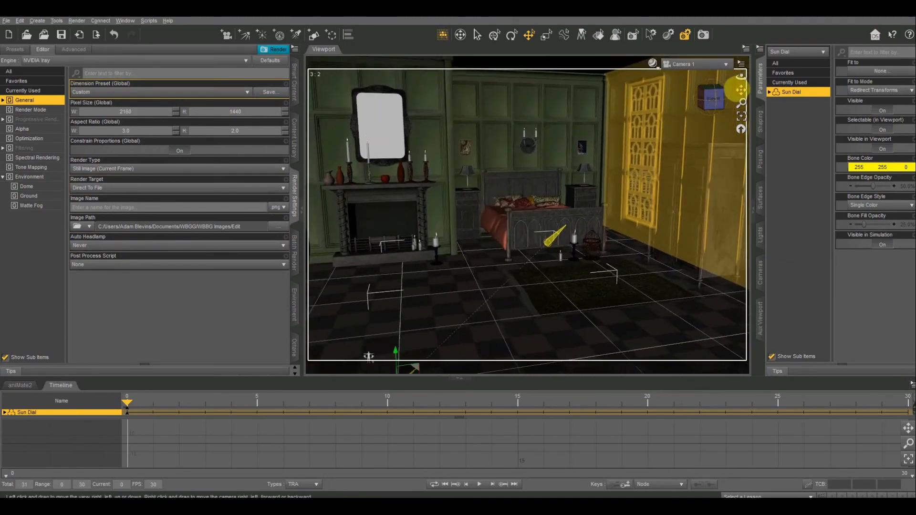
click(727, 101)
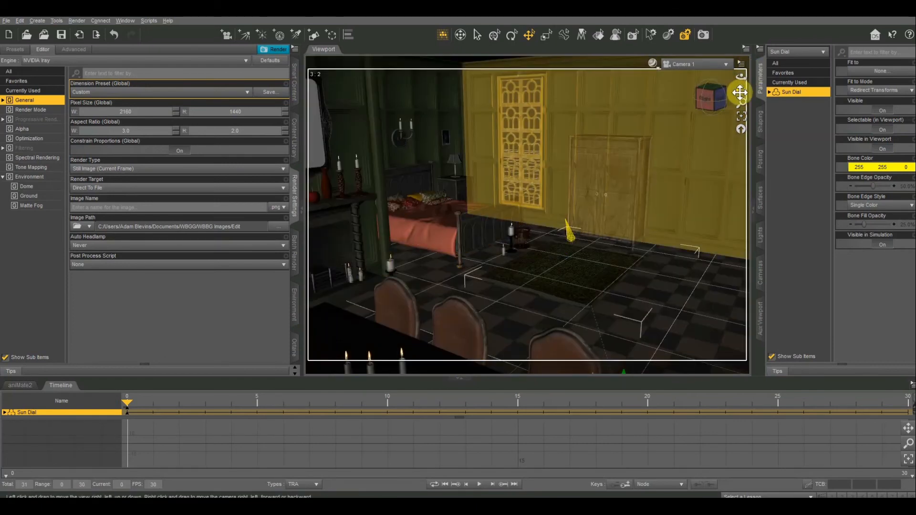
drag(740, 91, 711, 91)
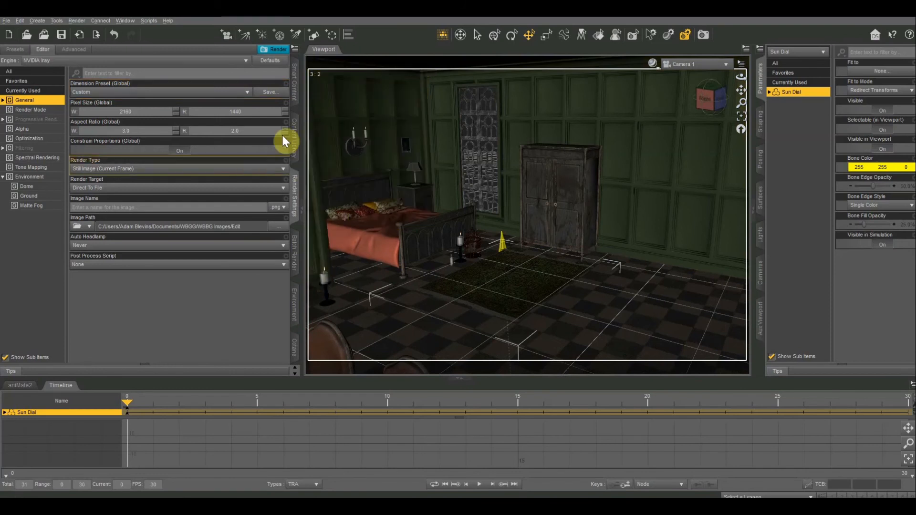
Step: Find the Iray Ghost Light Kit by searching the content library for "ghost light" and load IGLK Vertical Ghost Light
click(295, 138)
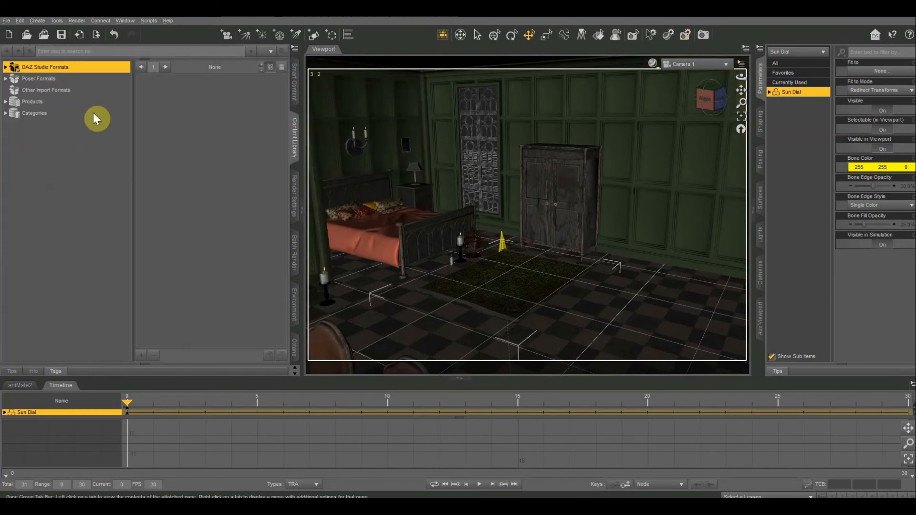
click(5, 67)
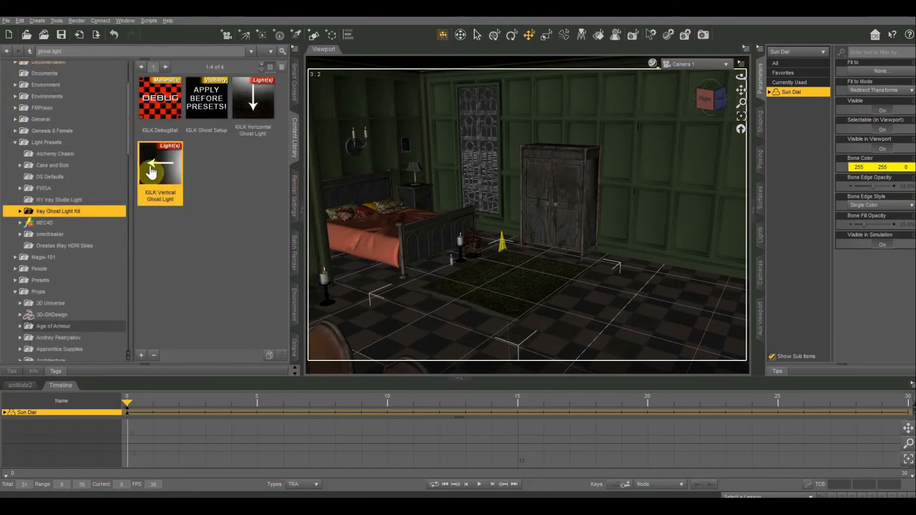
double_click(155, 171)
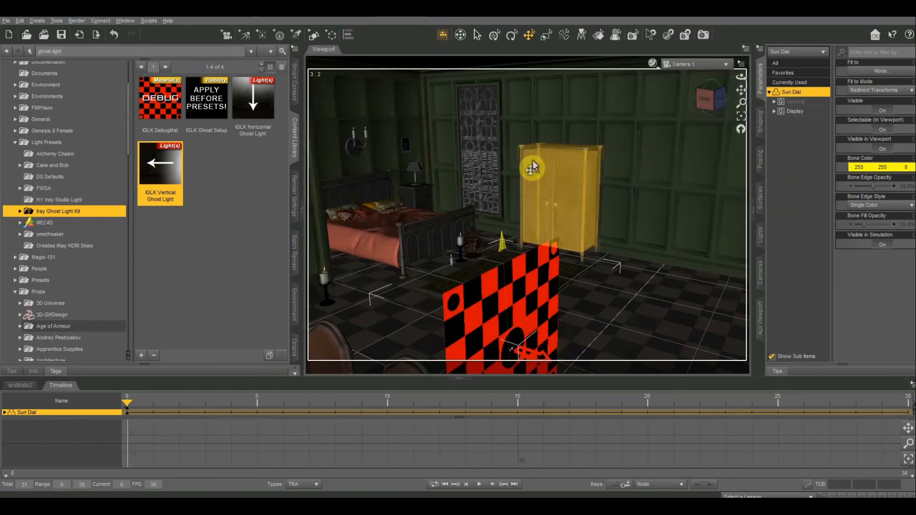
Step: Shift the ghost light sideways to about 197.7 and add a second IGLK Vertical Ghost Light to the scene
click(709, 97)
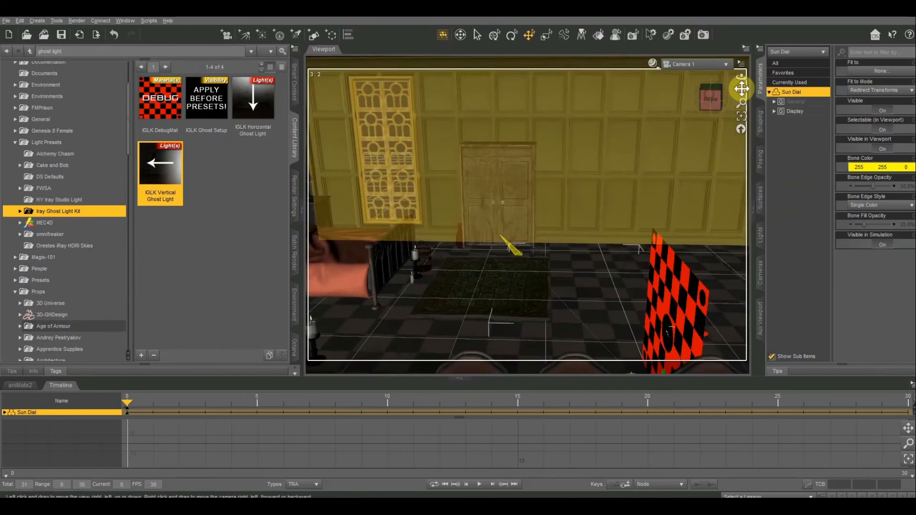
drag(740, 89, 878, 89)
scroll(645, 157, down, 5)
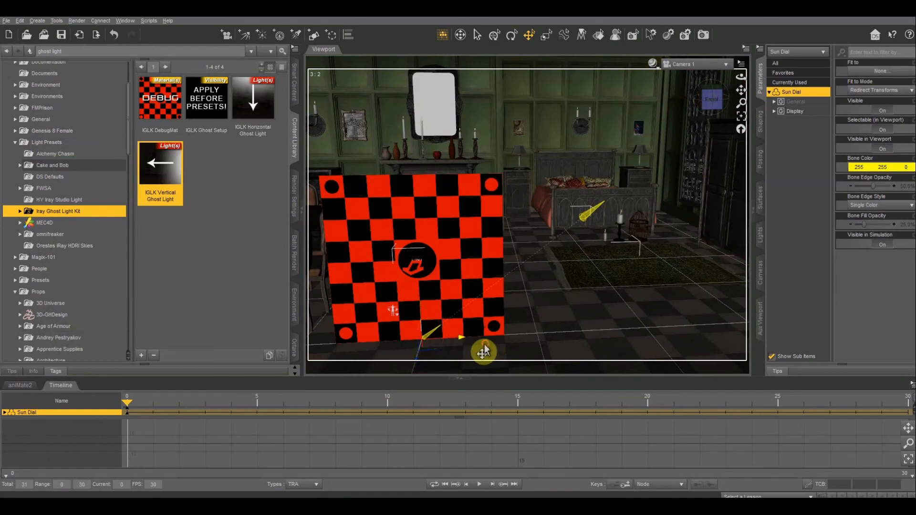
click(414, 258)
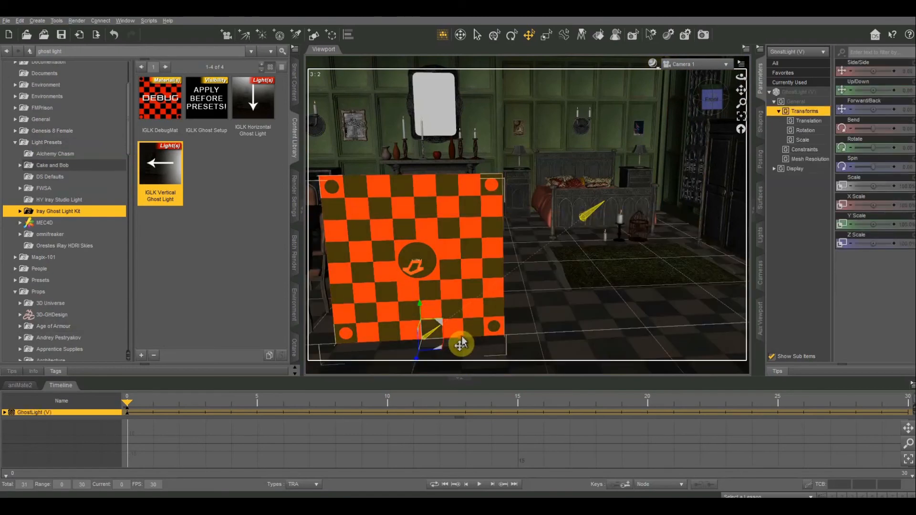
drag(483, 345, 672, 323)
double_click(161, 166)
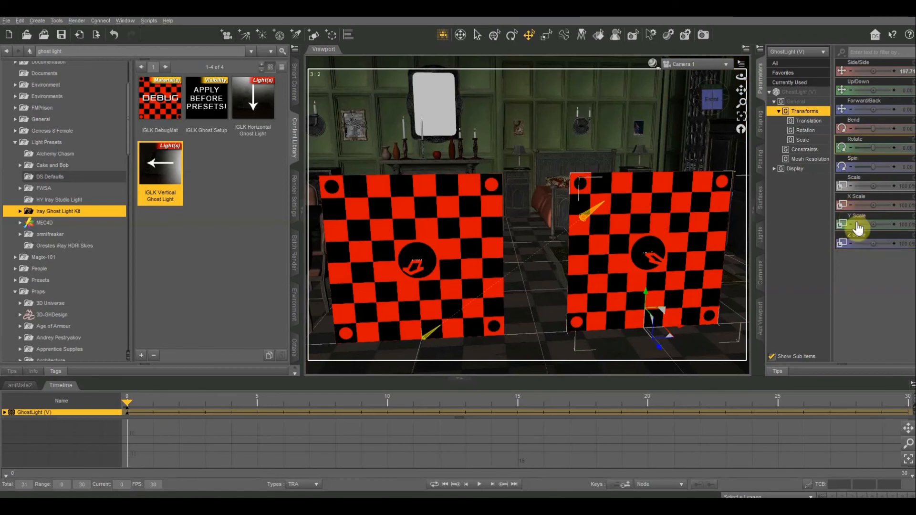
Step: Set the Rotate value of each of the two vertical ghost lights to -90
click(909, 149)
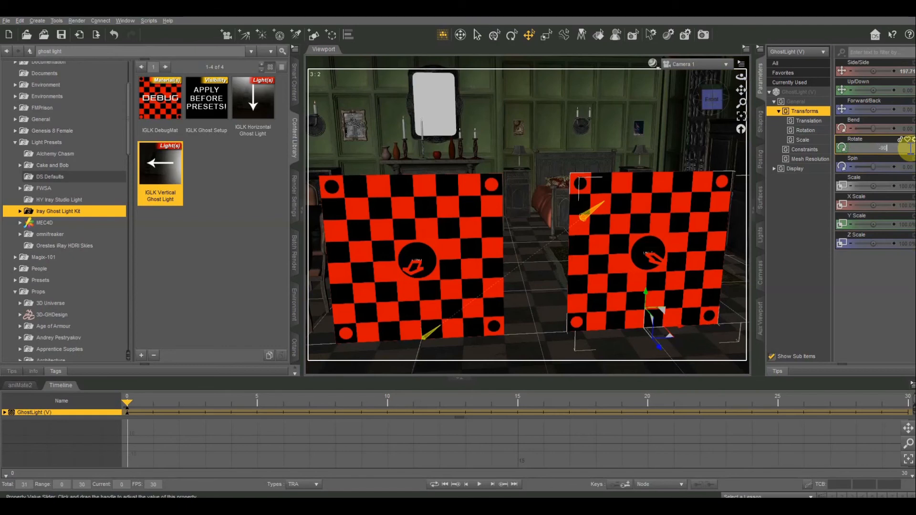
text(-90)
key(Return)
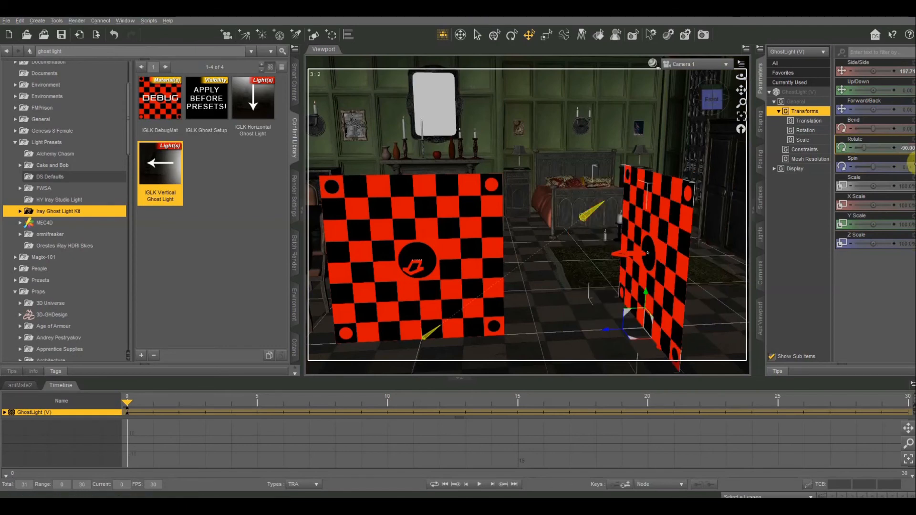
click(448, 237)
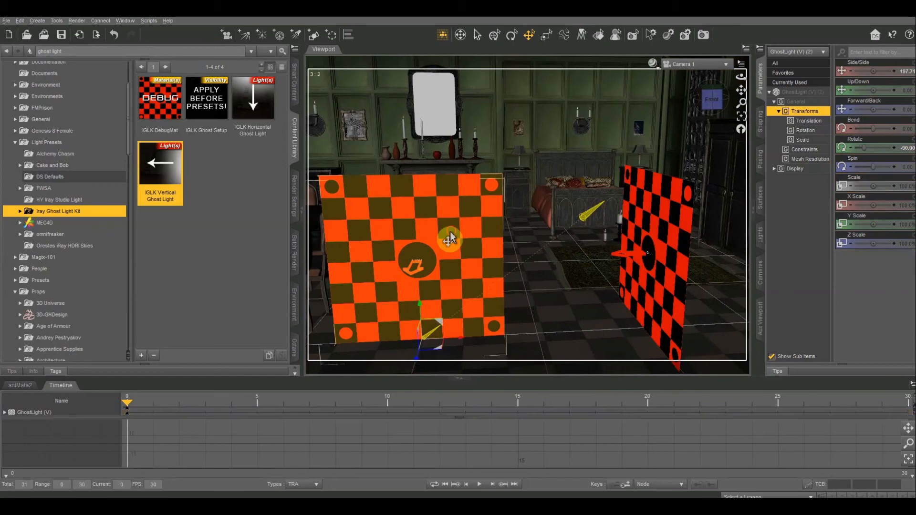
click(909, 150)
text(-90)
key(Return)
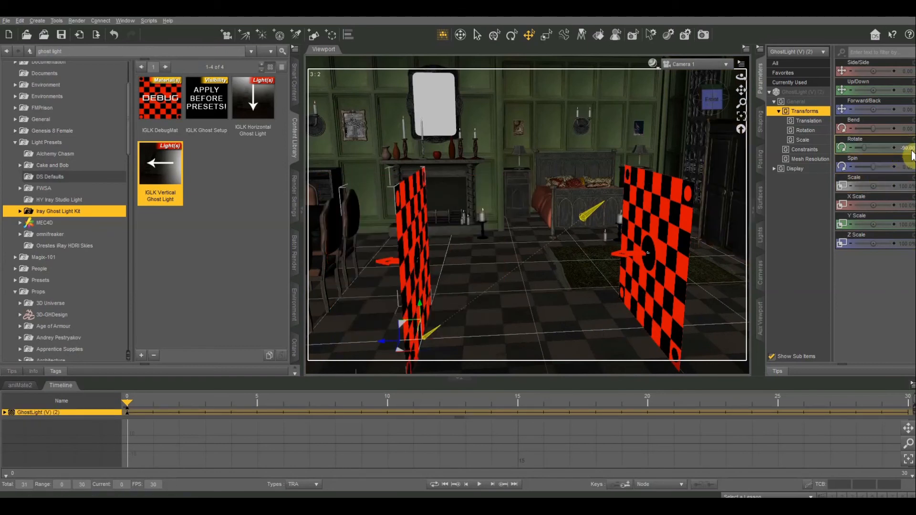
Step: Move both ghost lights along their side axis to beyond the wardrobe wall, outside the room
drag(741, 90, 679, 158)
drag(711, 95, 730, 97)
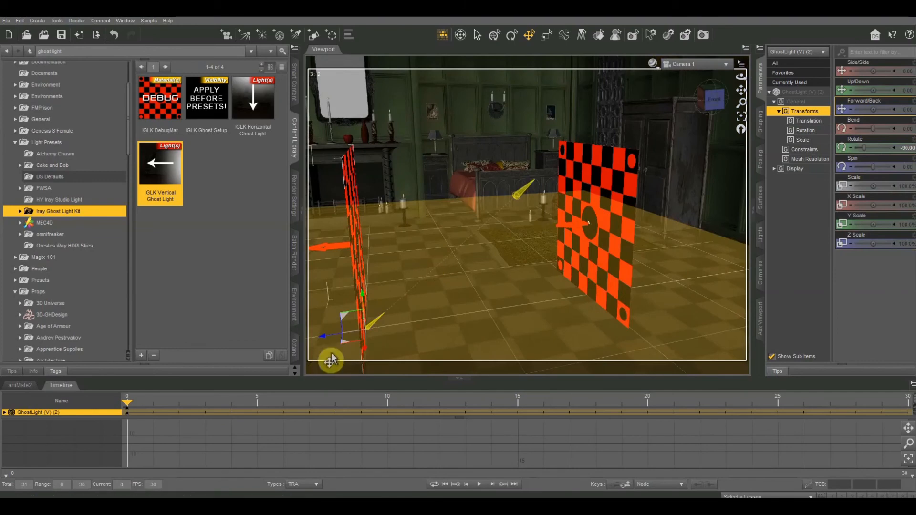
drag(323, 342, 623, 253)
click(624, 247)
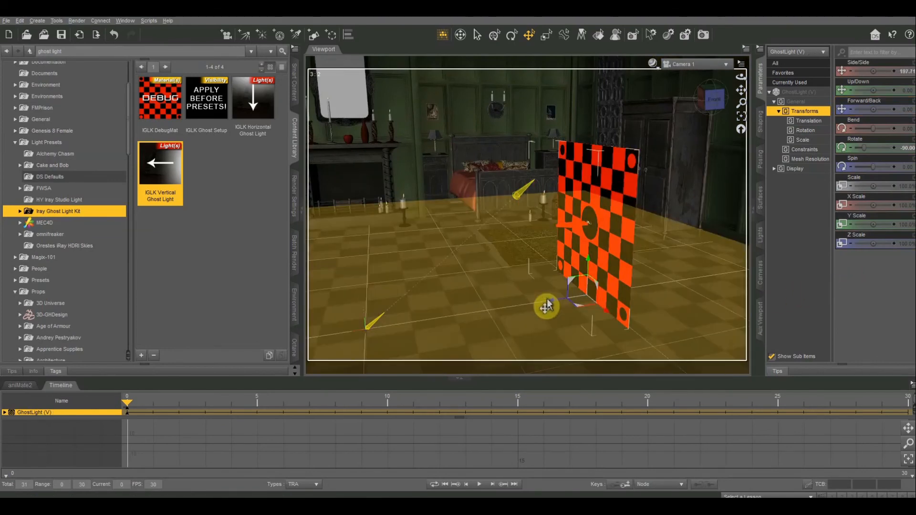
drag(550, 300, 830, 260)
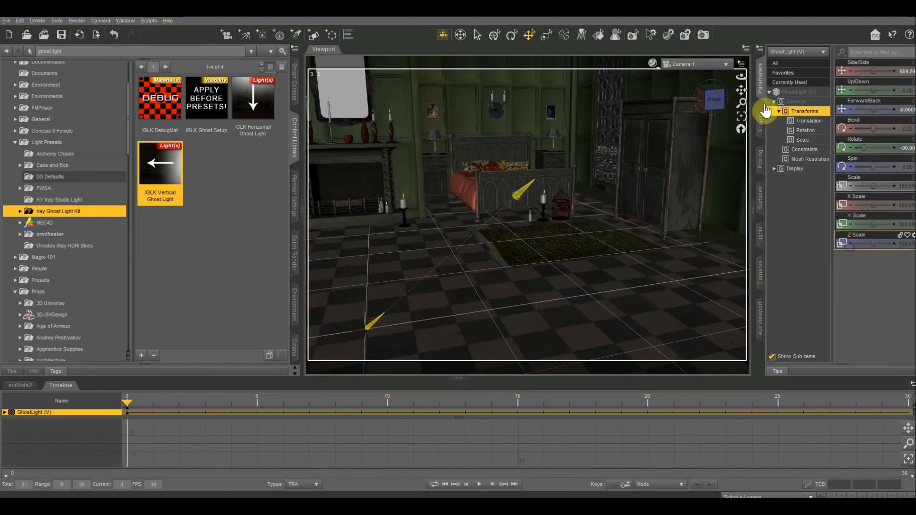
Step: Slide the first ghost light along the outside of the wall toward one of the windows
drag(709, 96, 663, 165)
scroll(663, 165, down, 8)
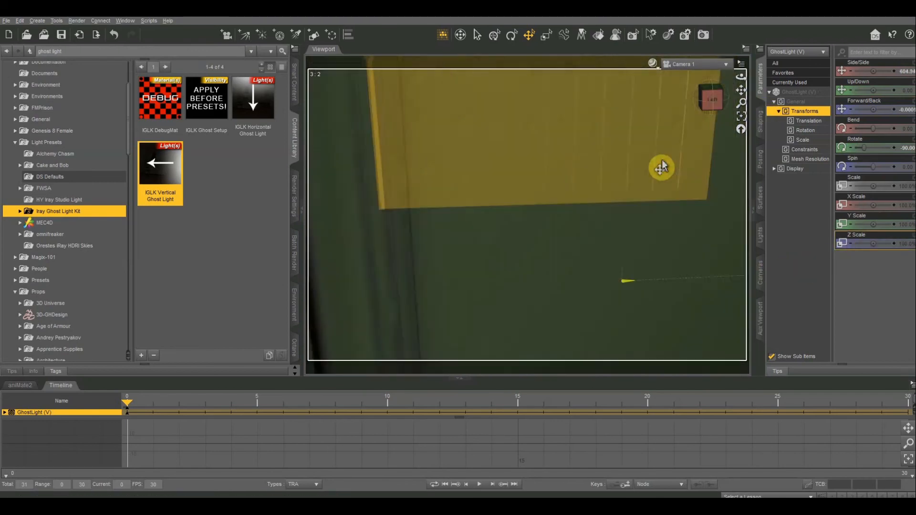
scroll(661, 167, down, 3)
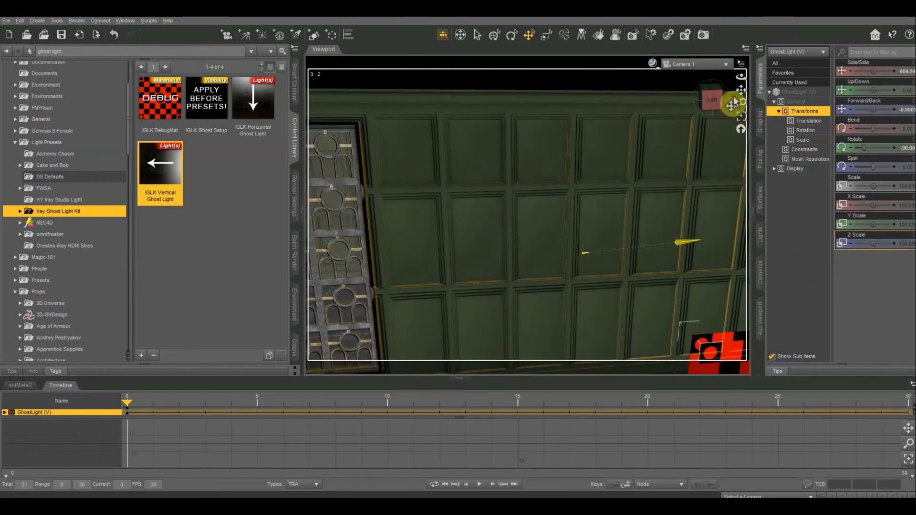
drag(736, 90, 485, 289)
scroll(583, 266, down, 3)
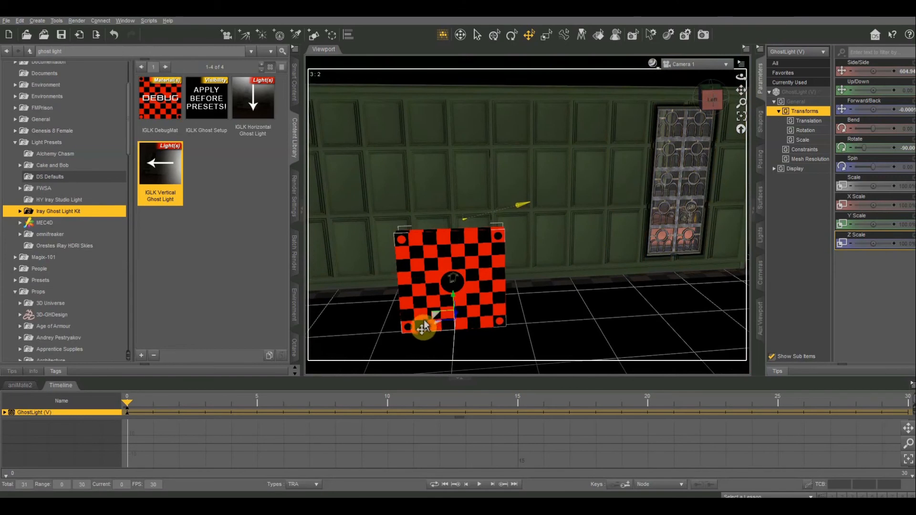
drag(413, 339, 689, 235)
drag(710, 101, 741, 88)
Step: Centre the first ghost light on its window, raise it slightly and adjust its Y Scale to cover the window
drag(457, 328, 524, 276)
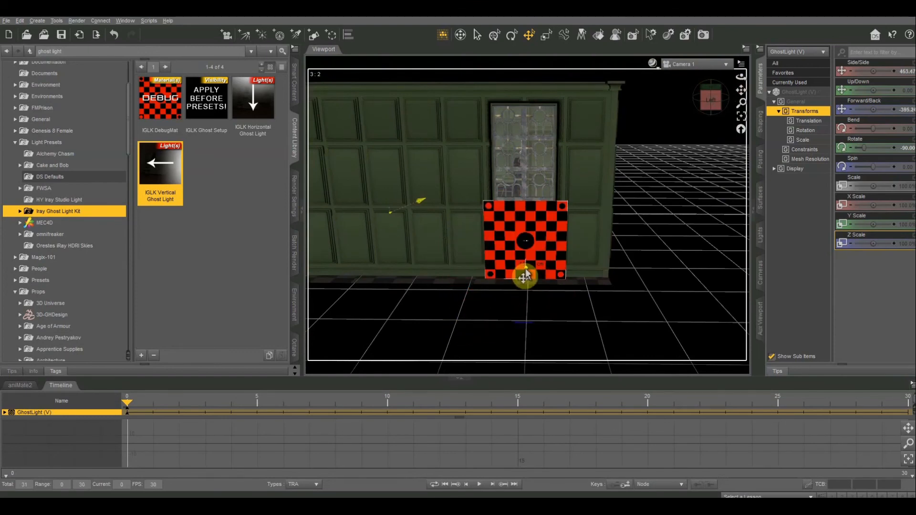
drag(526, 237, 526, 223)
drag(873, 224, 870, 225)
Step: Place the second ghost light outside the other window and stretch its Y Scale to about 198.5%
drag(740, 90, 741, 90)
click(667, 265)
drag(645, 300, 509, 209)
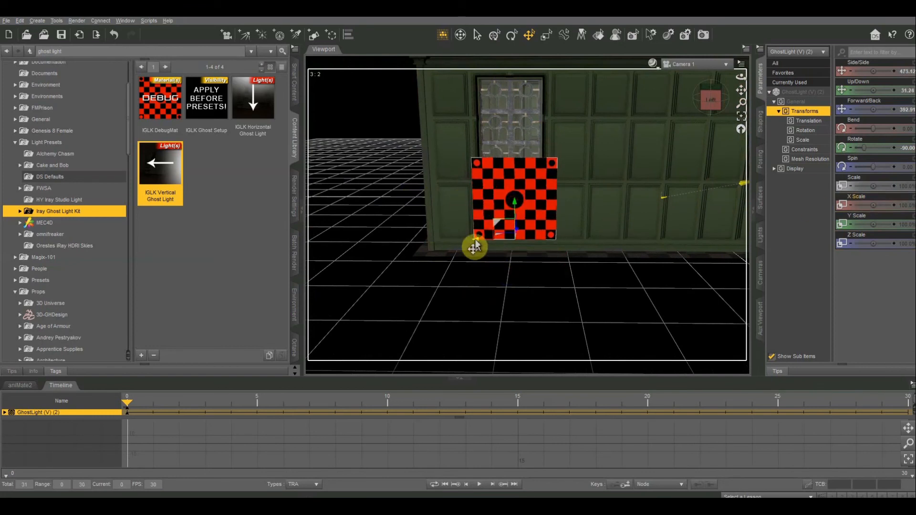
drag(475, 244, 469, 243)
drag(873, 224, 883, 225)
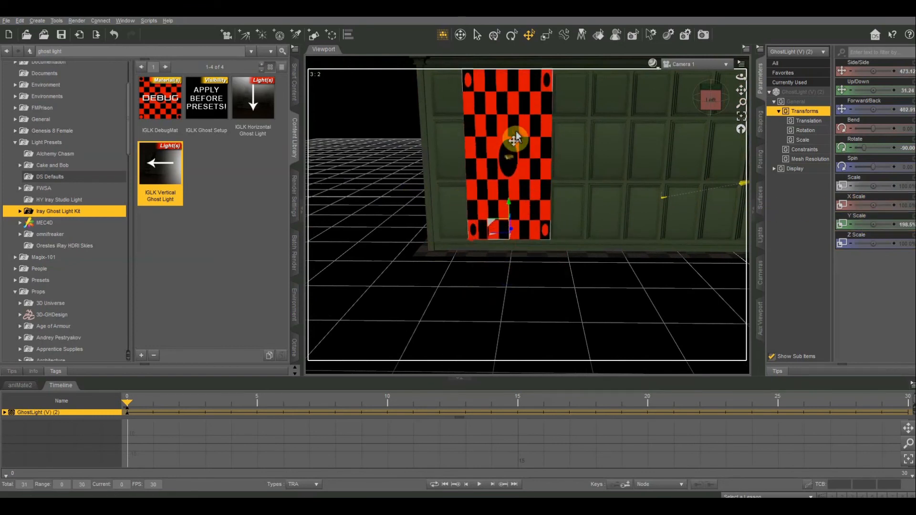
Step: Select both ghost lights and apply the IGLK Ghost Setup preset to them
drag(741, 90, 563, 99)
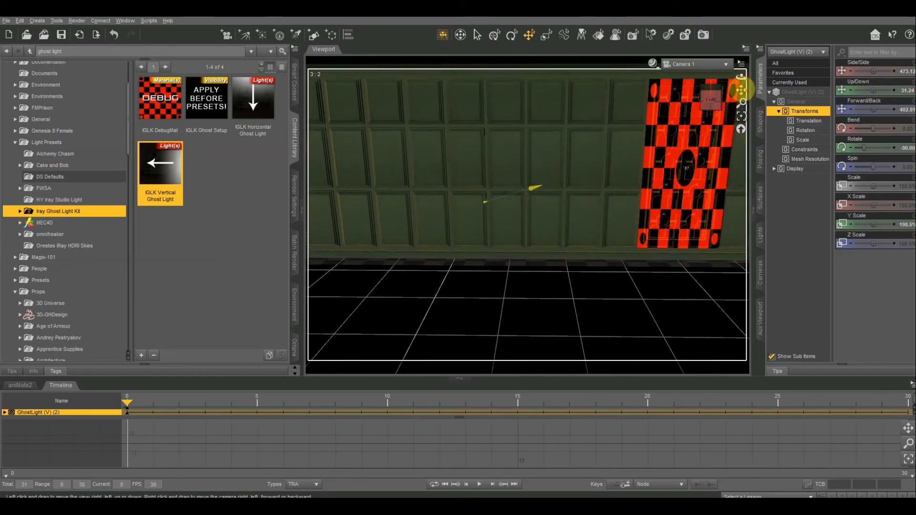
click(697, 155)
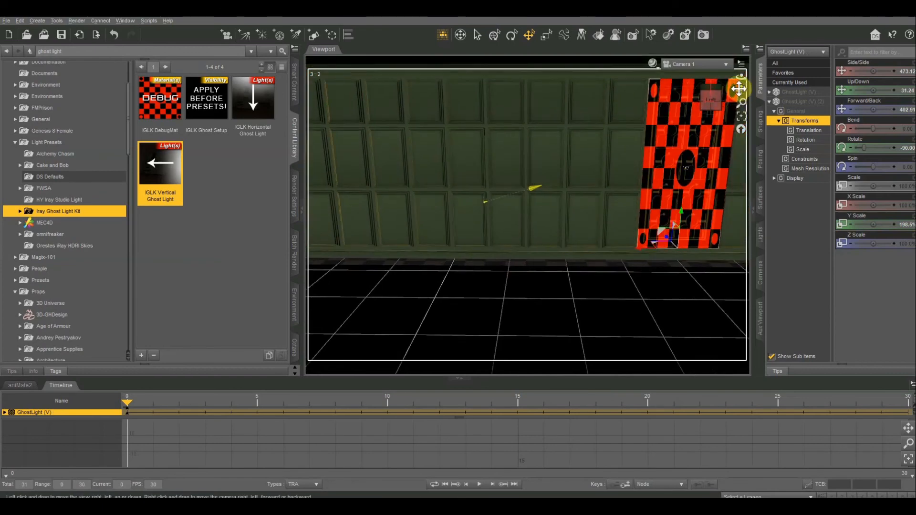
drag(741, 89, 736, 90)
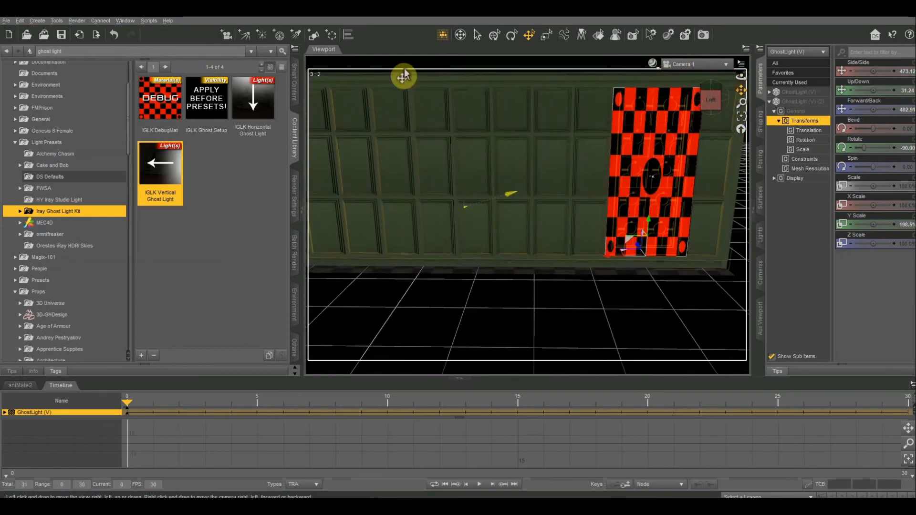
double_click(211, 108)
Step: Select every item in the Gothic Bedroom scene
drag(739, 91, 740, 90)
scroll(548, 195, up, 10)
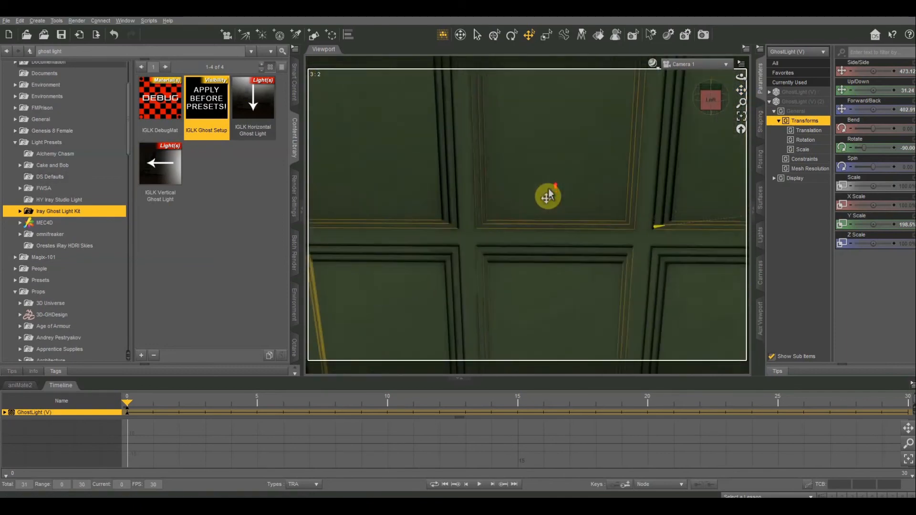
scroll(548, 195, down, 10)
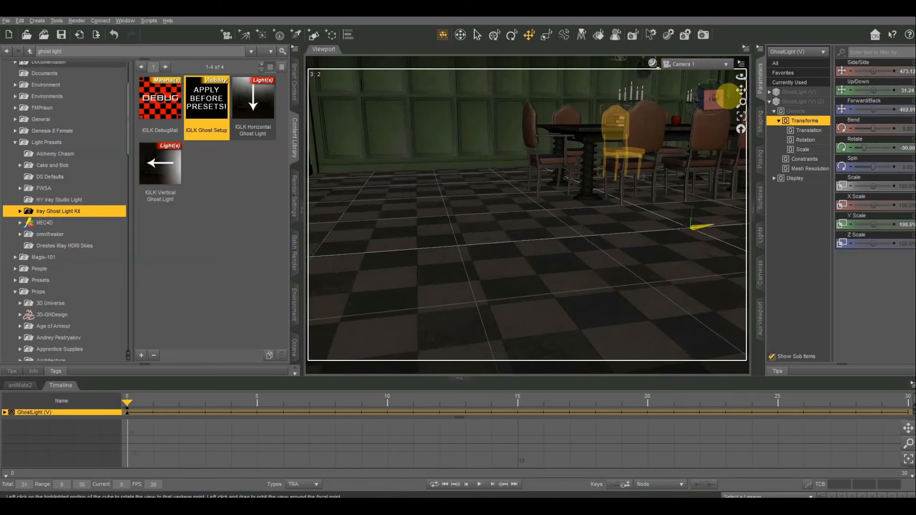
mouse_move(727, 97)
mouse_down()
mouse_move(717, 102)
mouse_move(740, 90)
mouse_up()
scroll(558, 195, up, 6)
scroll(551, 310, down, 8)
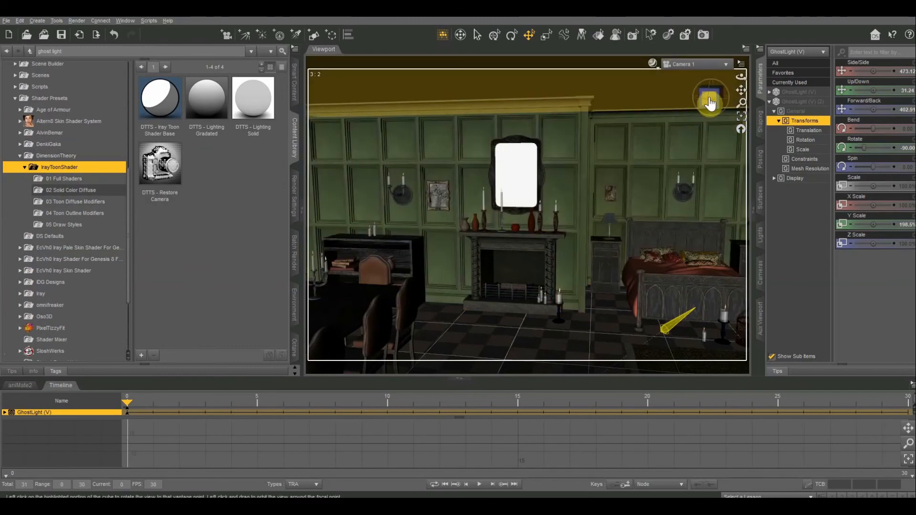
drag(740, 90, 738, 92)
right_click(624, 200)
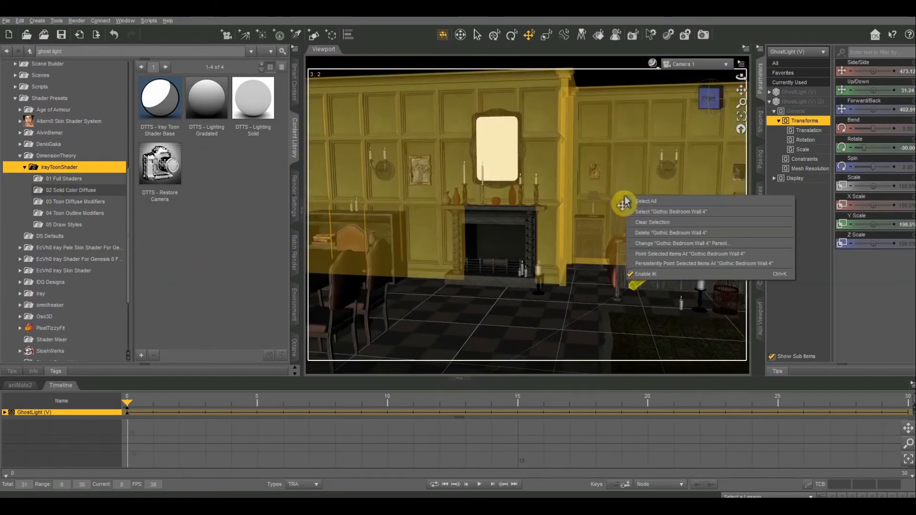
click(651, 201)
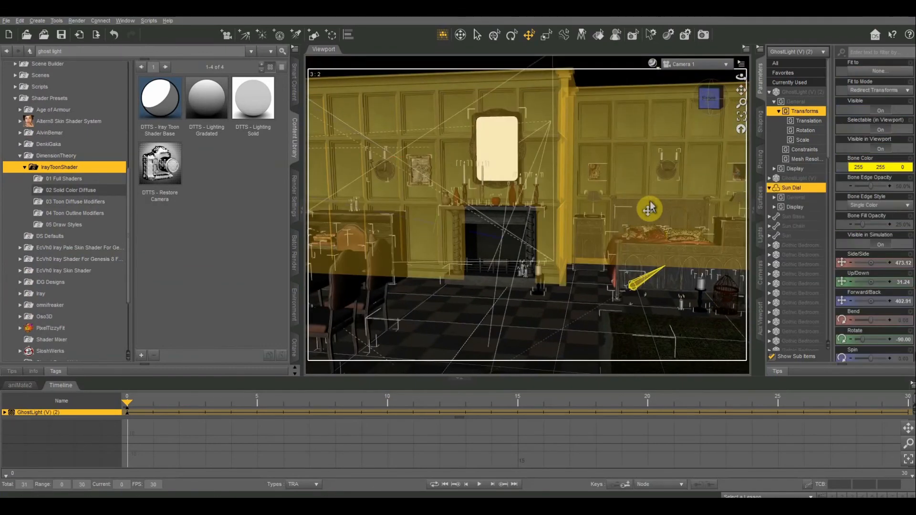
click(645, 135)
right_click(607, 144)
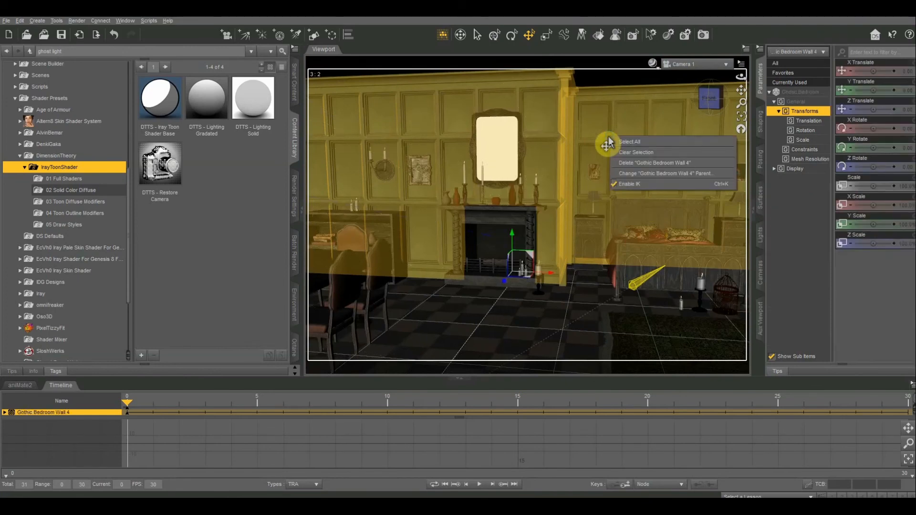
click(628, 142)
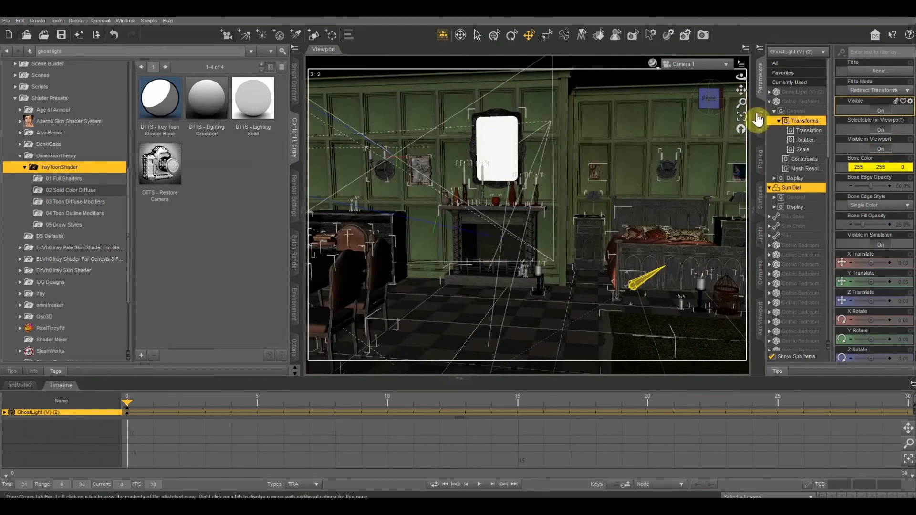
Step: Select the surfaces of all Gothic Bedroom objects from the apple through the walls, leaving out both ghost lights
click(761, 204)
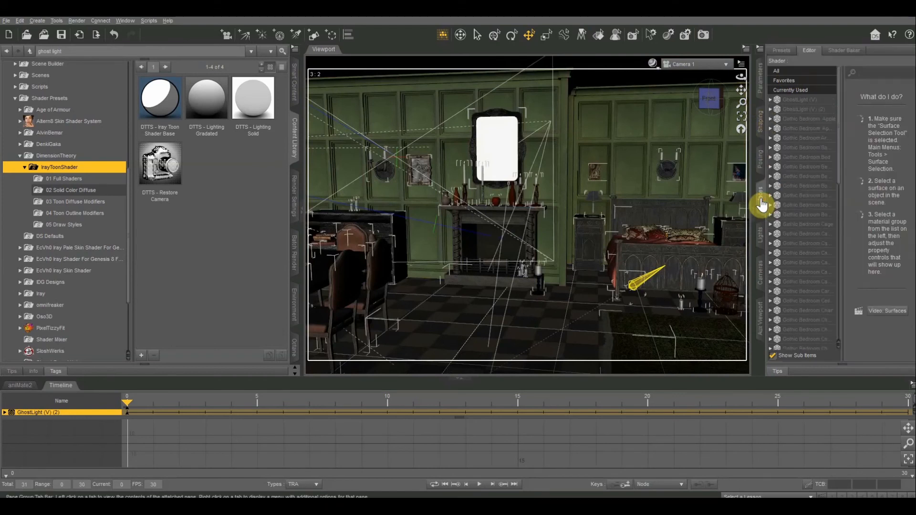
click(804, 120)
scroll(797, 188, down, 10)
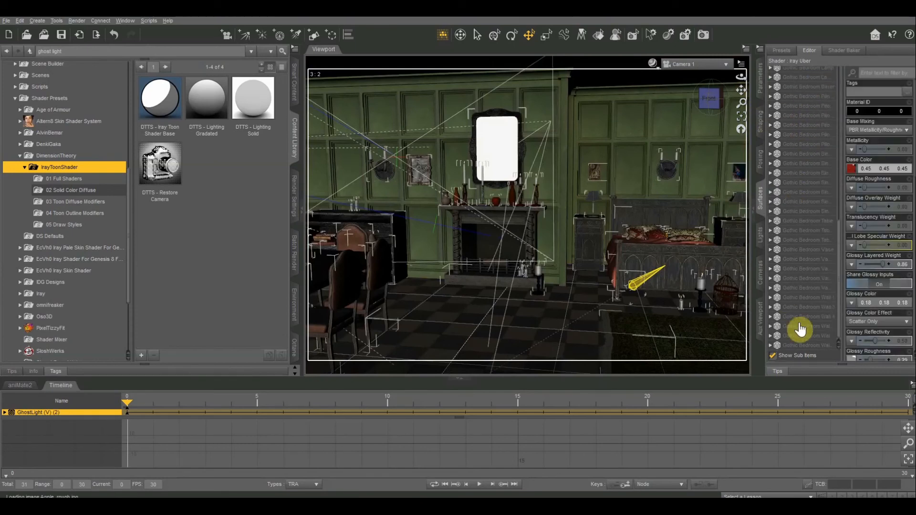
shift+click(801, 346)
scroll(834, 255, up, 10)
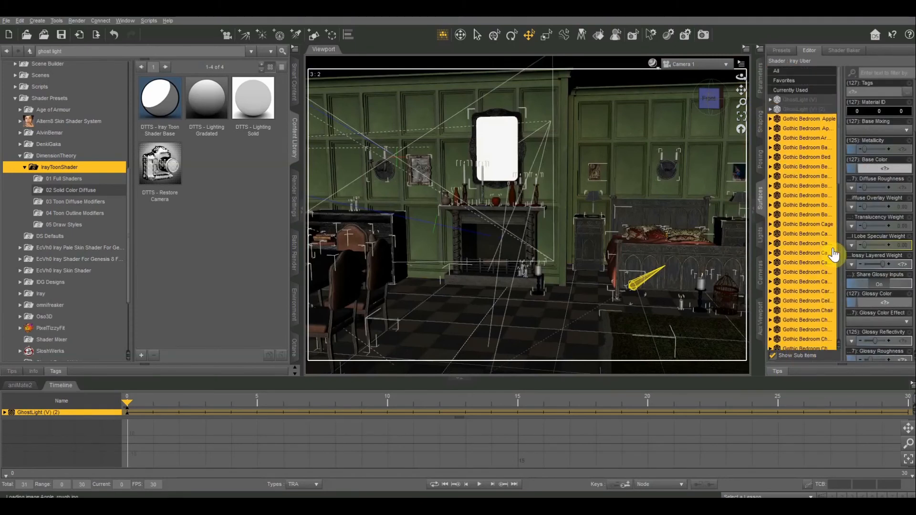
click(798, 120)
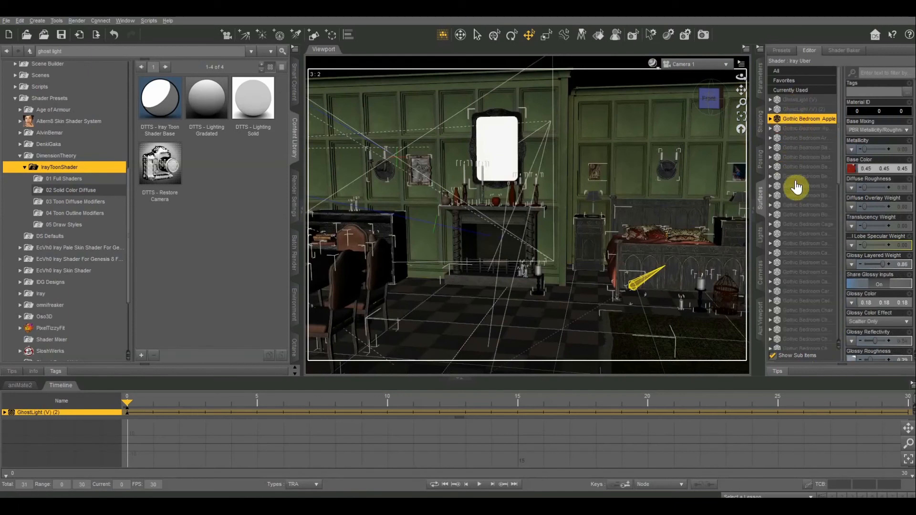
scroll(796, 187, down, 10)
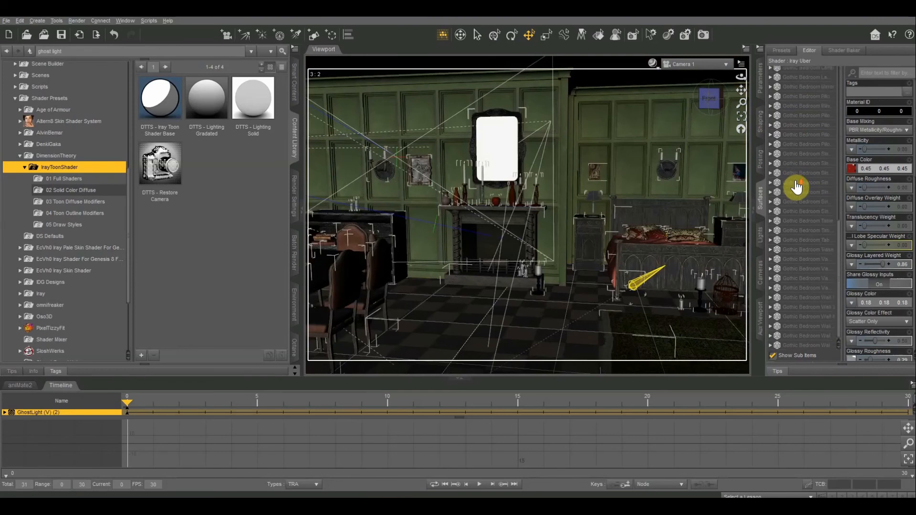
shift+click(808, 346)
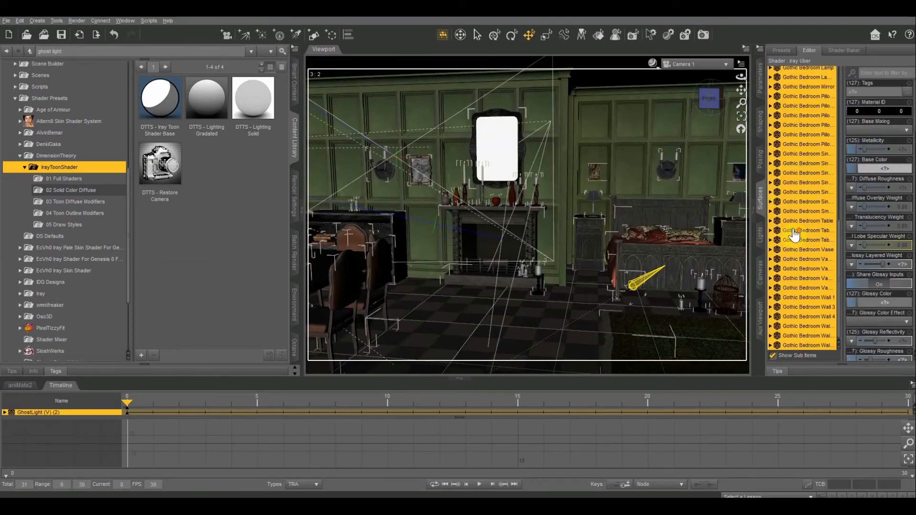
scroll(795, 233, up, 10)
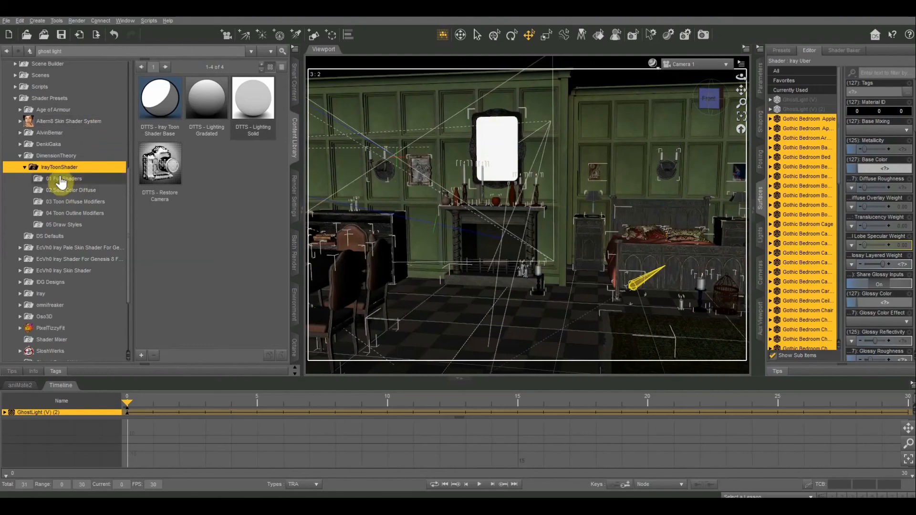
Step: Apply the DTTS - 05 Full Shader Cross Hatch A preset from 01 Full Shaders to the selected bedroom surfaces
click(71, 190)
click(72, 180)
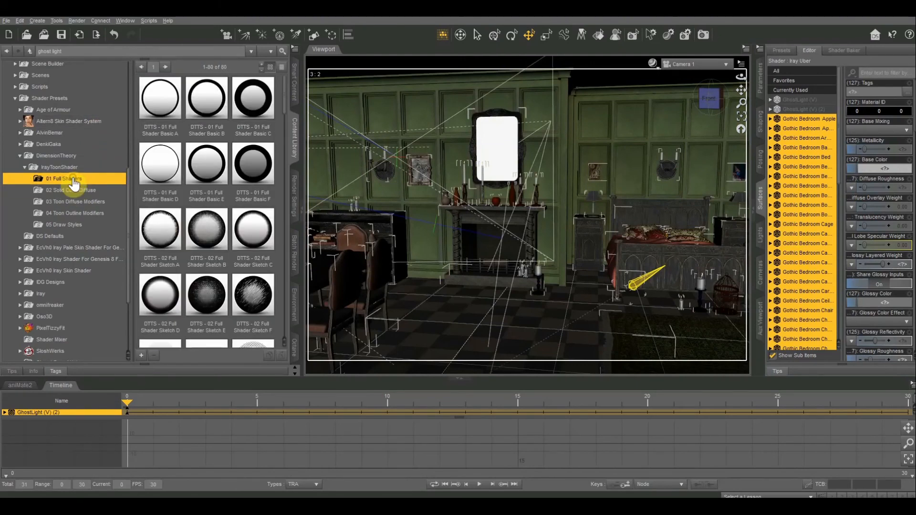
scroll(204, 229, down, 6)
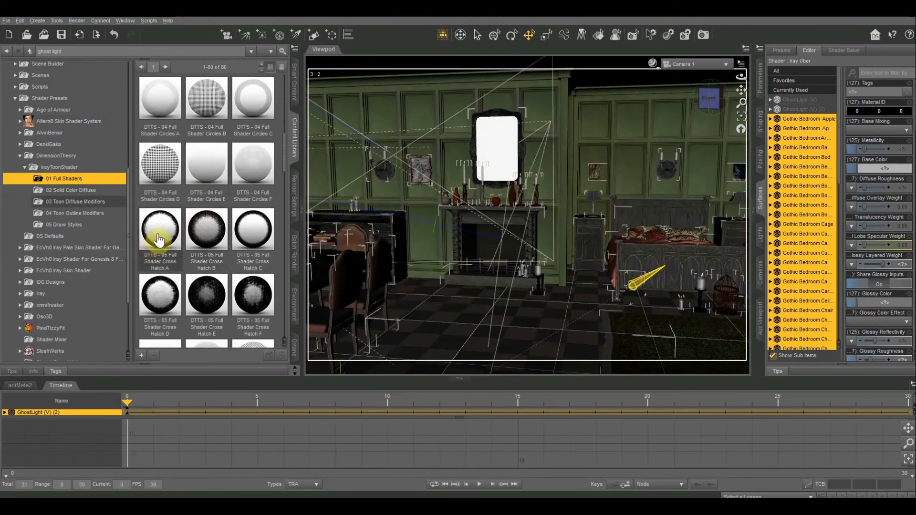
double_click(159, 239)
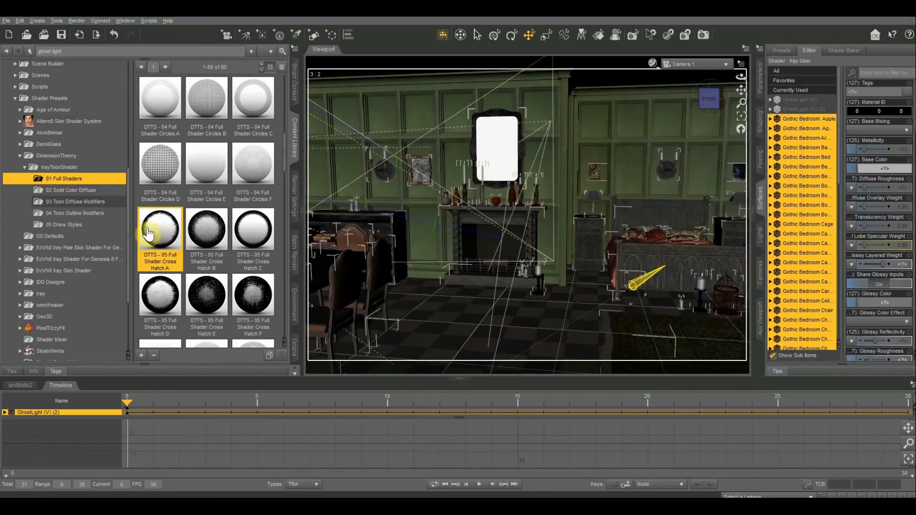
Step: Select GhostLight (V) (2) at its window on the outside of the wall
mouse_move(706, 99)
mouse_down()
mouse_move(660, 163)
mouse_move(730, 95)
mouse_move(701, 92)
mouse_move(741, 89)
mouse_move(715, 100)
mouse_up()
click(646, 174)
click(472, 141)
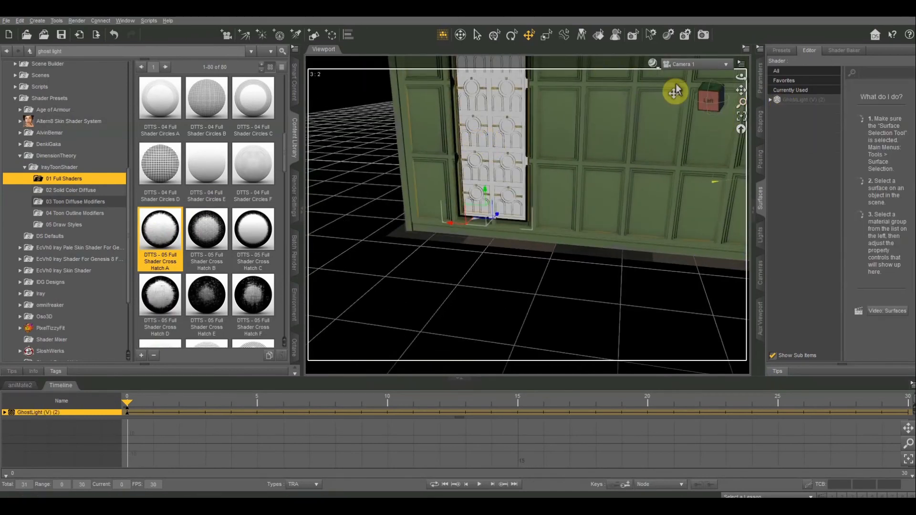
drag(741, 89, 567, 135)
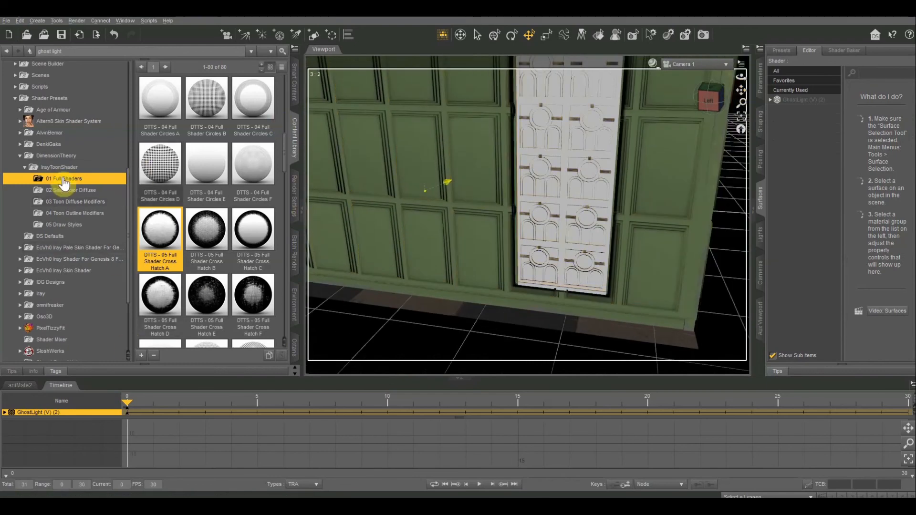
Step: Locate the Iray Ghost Light Kit by searching the content library for "ghost light" and open its Artificial Light Presets
scroll(62, 196, down, 4)
scroll(56, 242, up, 6)
double_click(39, 140)
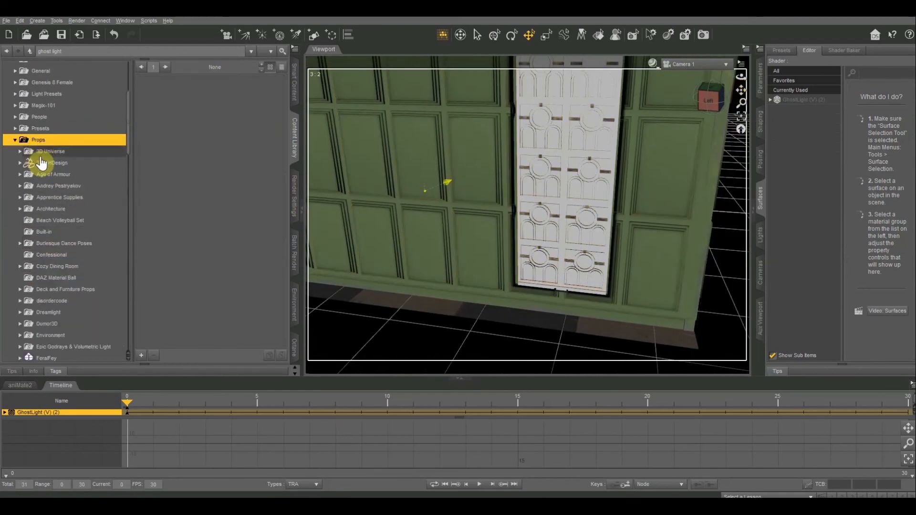
scroll(45, 239, down, 15)
click(281, 51)
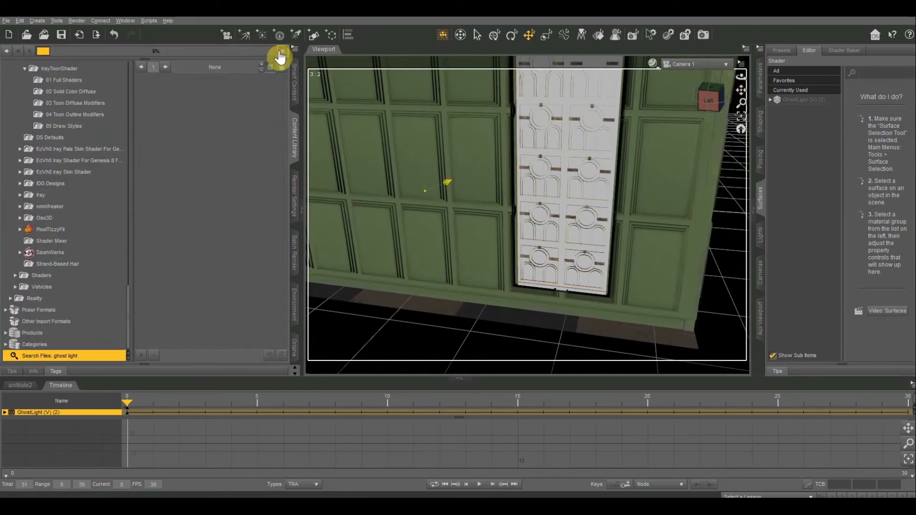
right_click(164, 81)
click(193, 161)
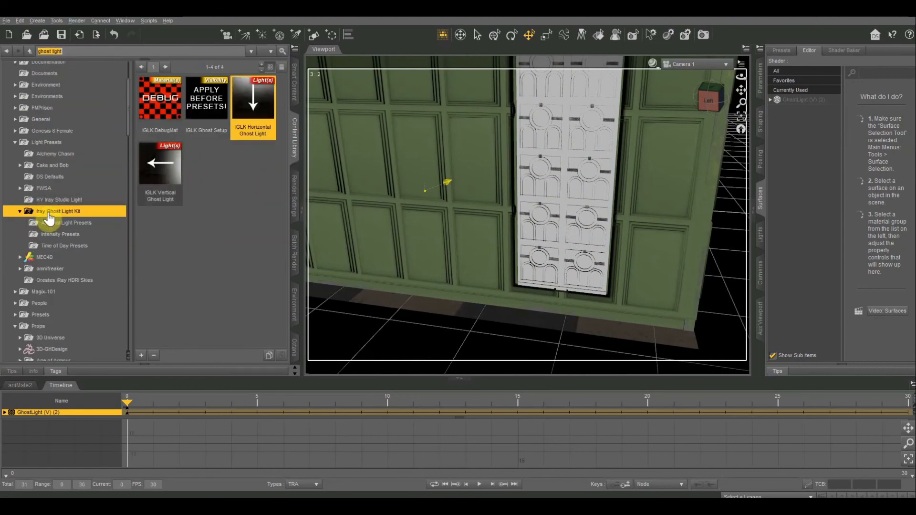
click(51, 222)
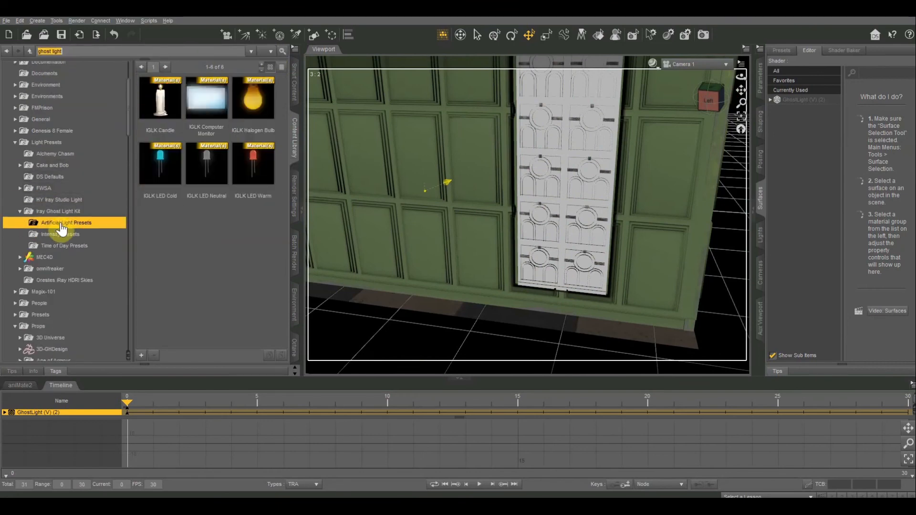
Step: Apply the IGLK Candle preset to the selected GhostLight (V) (2)
click(707, 104)
drag(749, 90, 497, 256)
scroll(496, 256, down, 8)
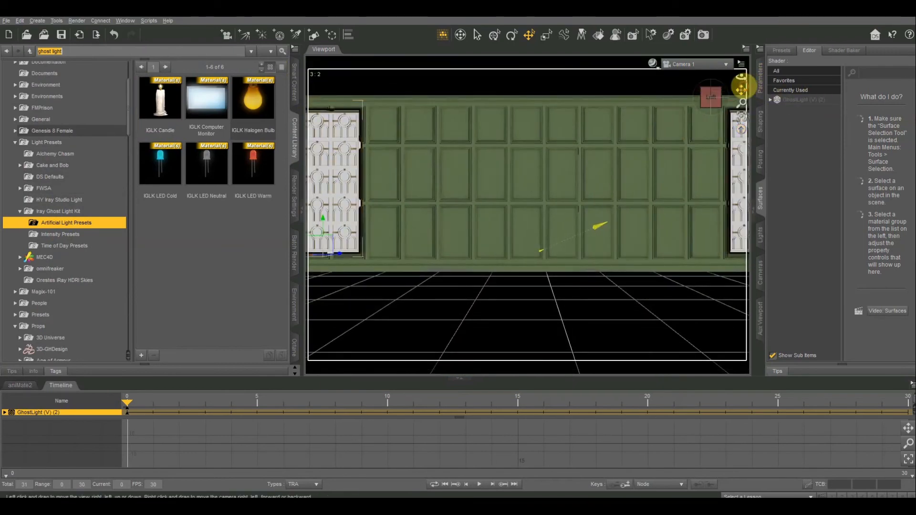
drag(740, 90, 740, 90)
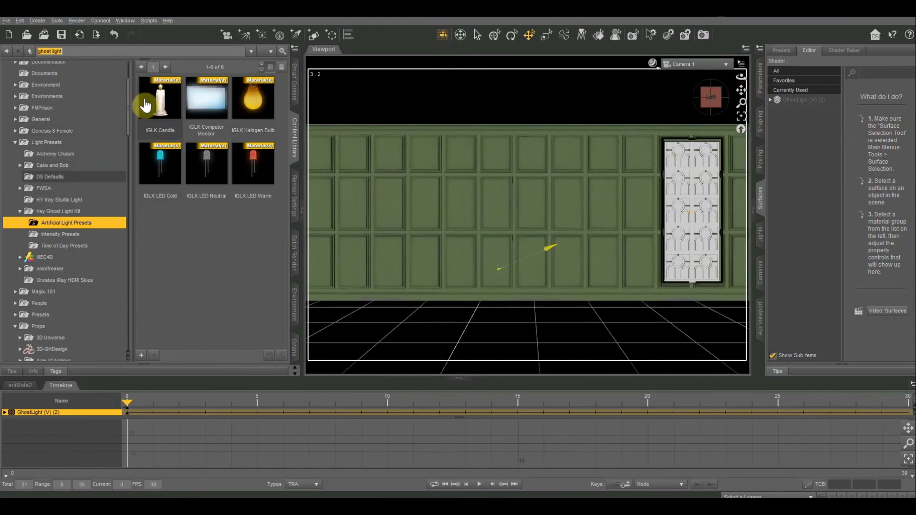
double_click(179, 113)
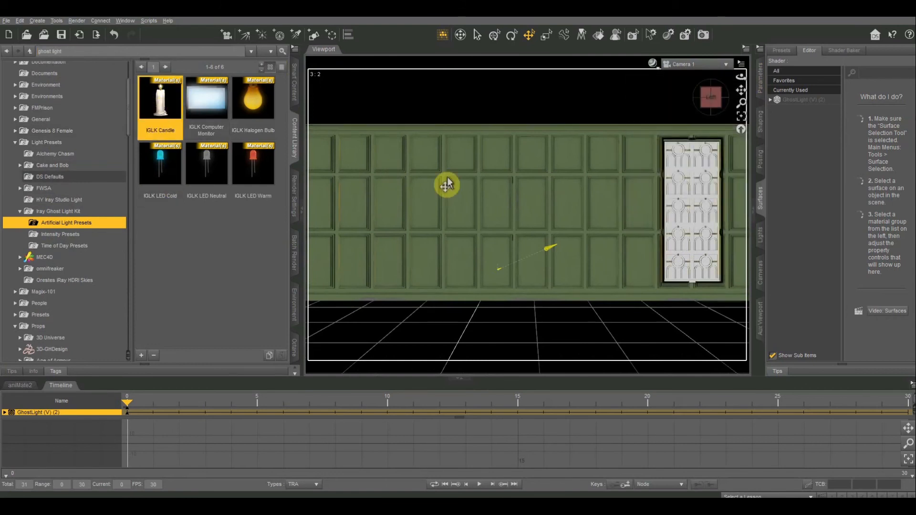
Step: Apply the IGLK 500K intensity preset to GhostLight (V) at the other window and show its currently used surface settings
click(690, 202)
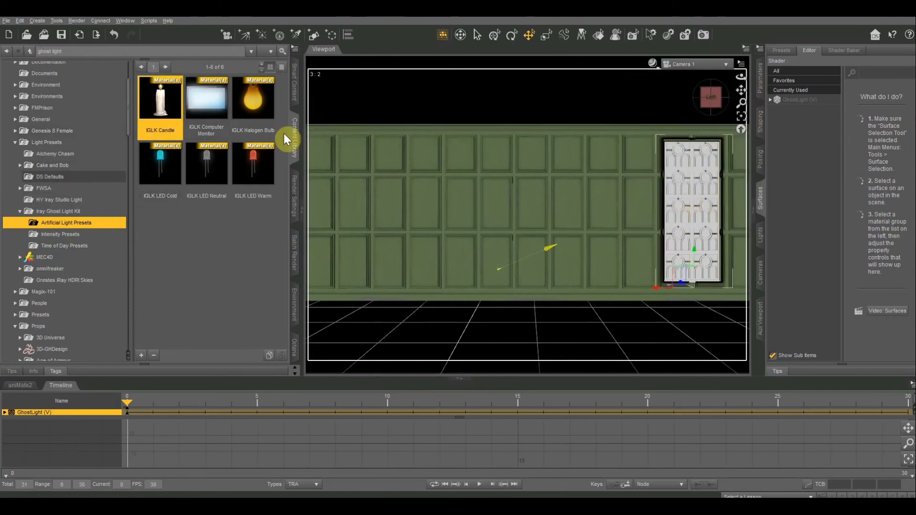
click(72, 234)
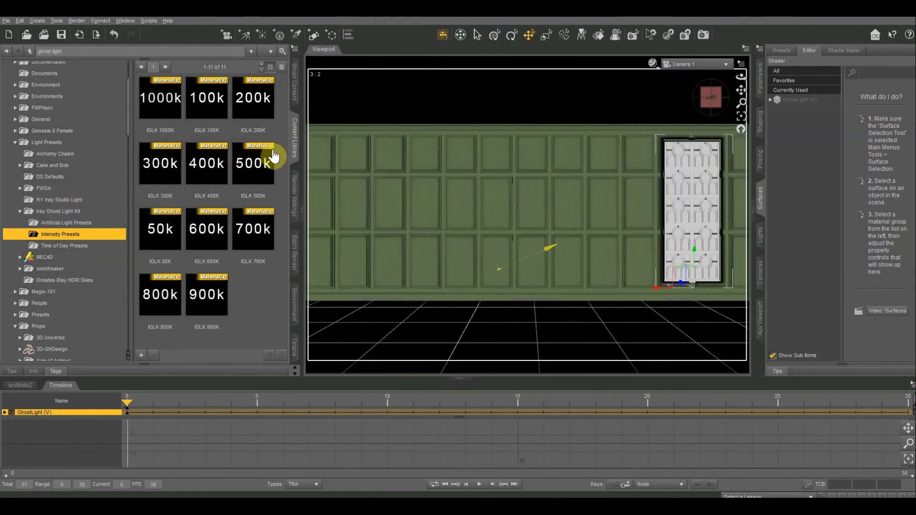
double_click(250, 173)
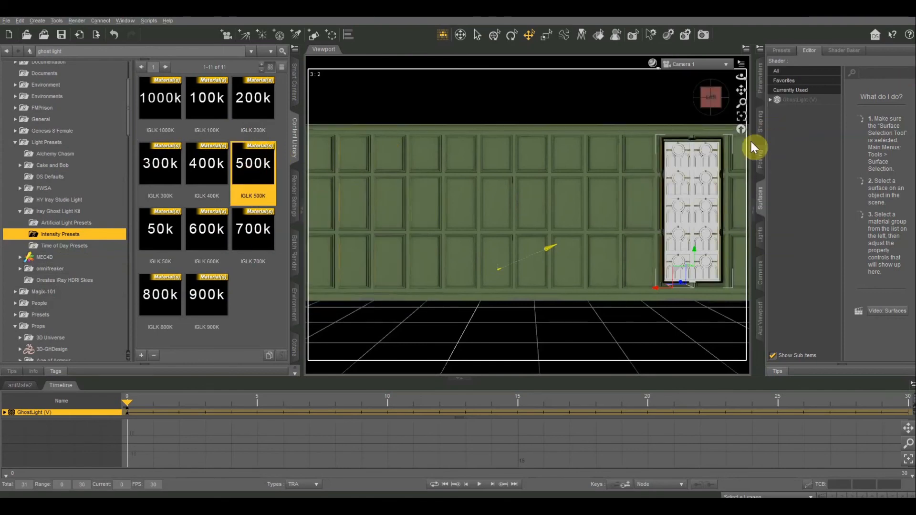
click(806, 89)
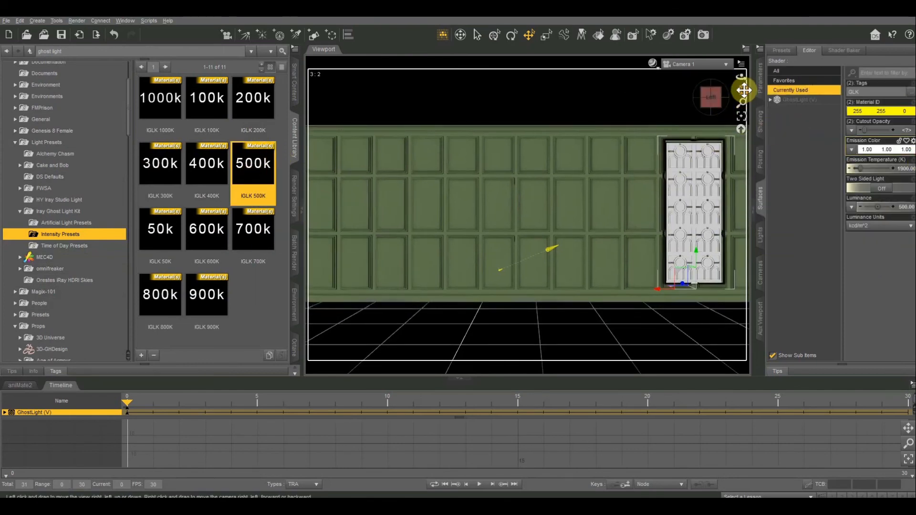
Step: Apply the IGLK 500K intensity preset to GhostLight (V) (2) as well
drag(741, 89, 742, 90)
click(428, 199)
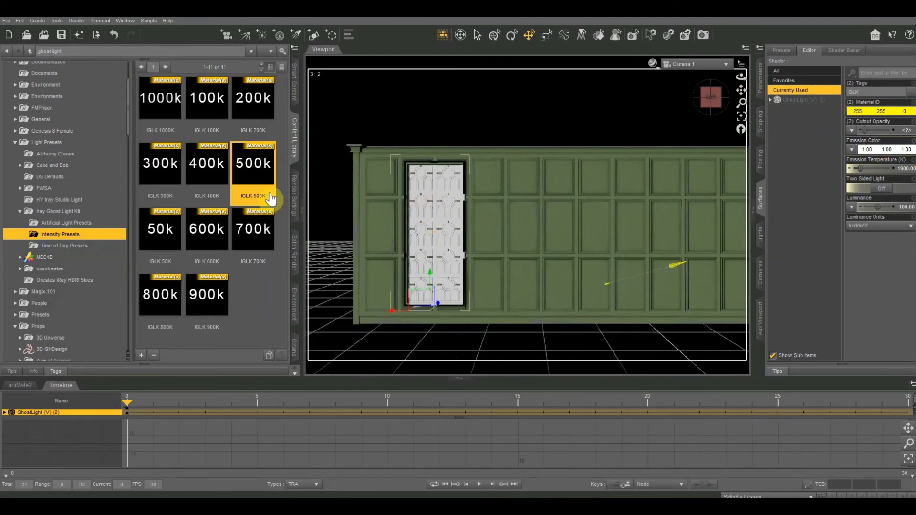
double_click(254, 165)
Step: Switch the viewport to Perspective View and frame the fireplace and bed inside the room
scroll(548, 193, up, 3)
scroll(550, 192, down, 5)
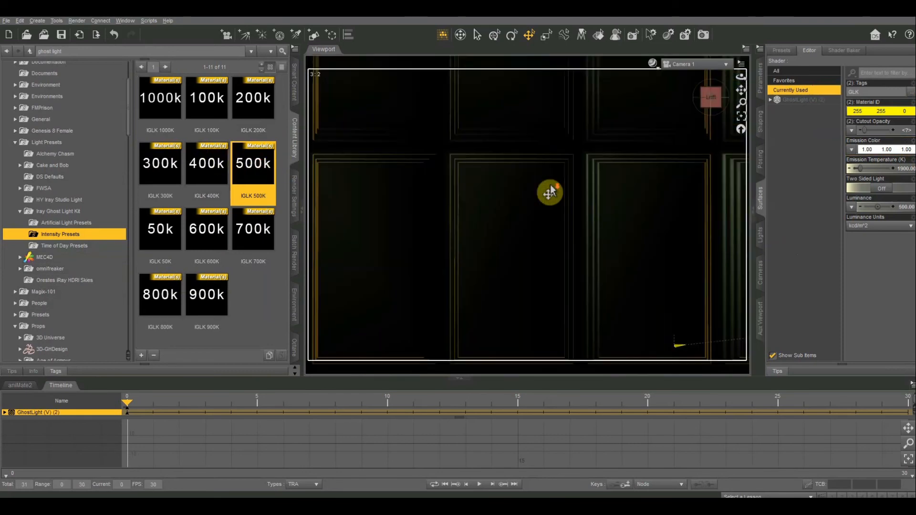
scroll(550, 193, down, 2)
drag(709, 97, 739, 91)
click(682, 64)
click(682, 79)
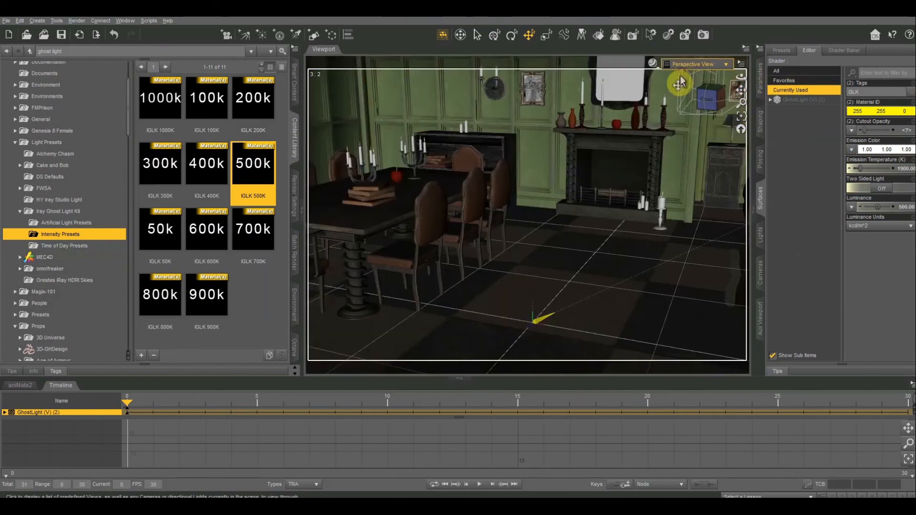
click(715, 105)
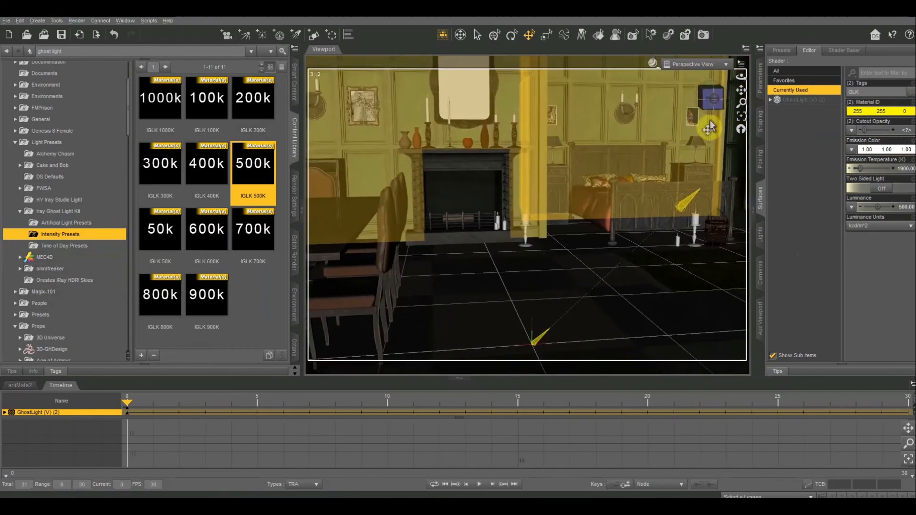
drag(741, 90, 724, 96)
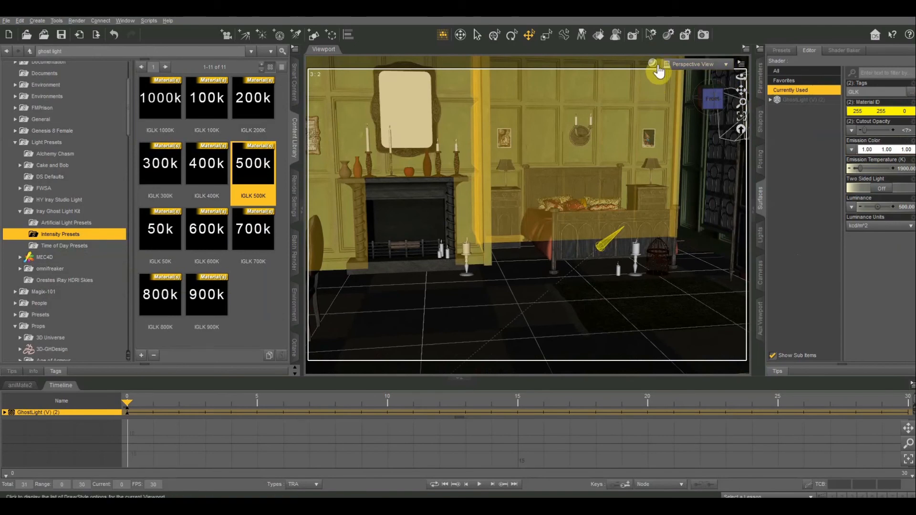
Step: Preview the scene in Iray and slide GhostLight (V) inward from its window to a Side/Side position of about 414.65
click(655, 66)
click(655, 180)
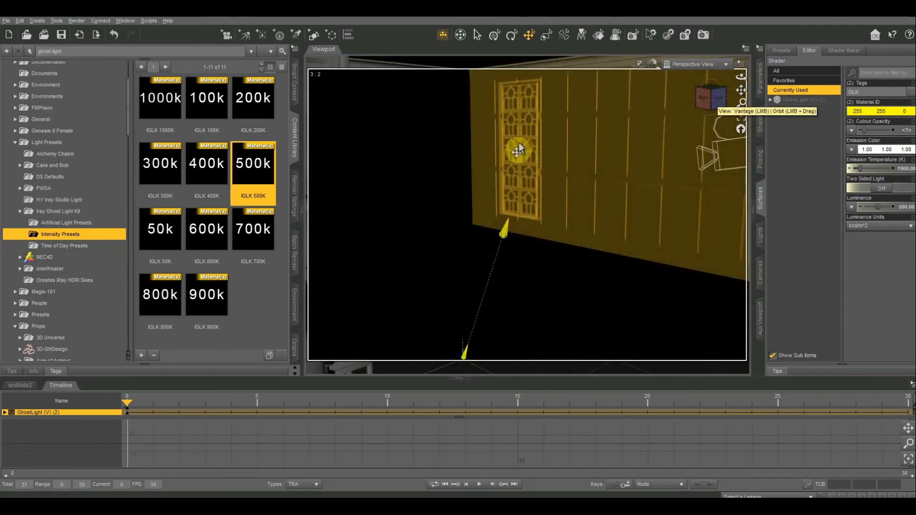
click(519, 148)
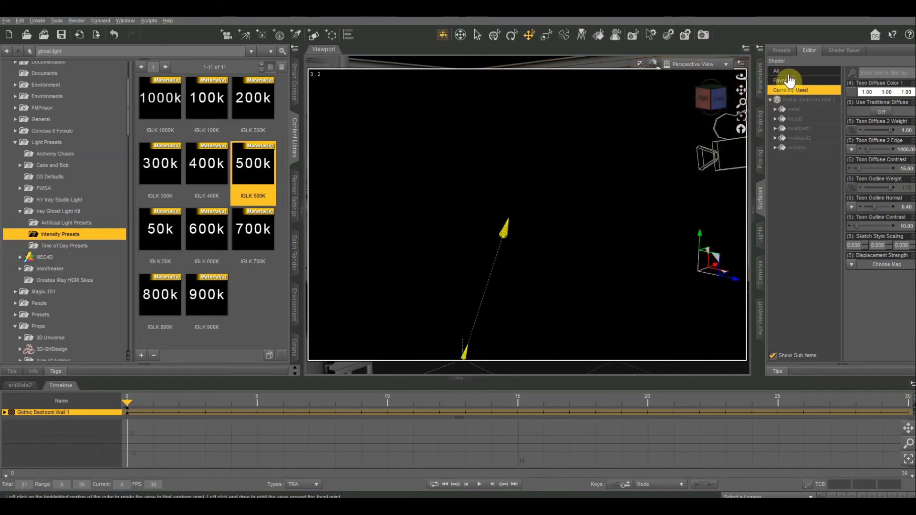
click(760, 77)
click(783, 86)
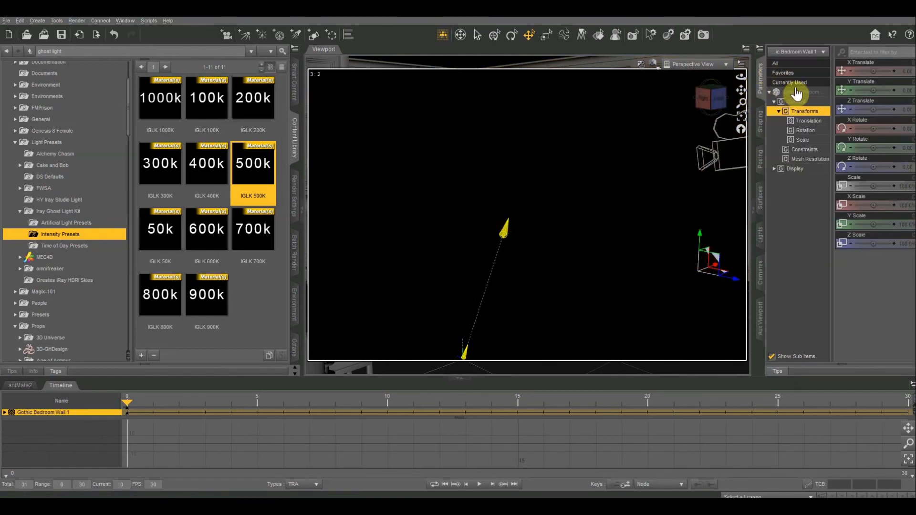
click(792, 52)
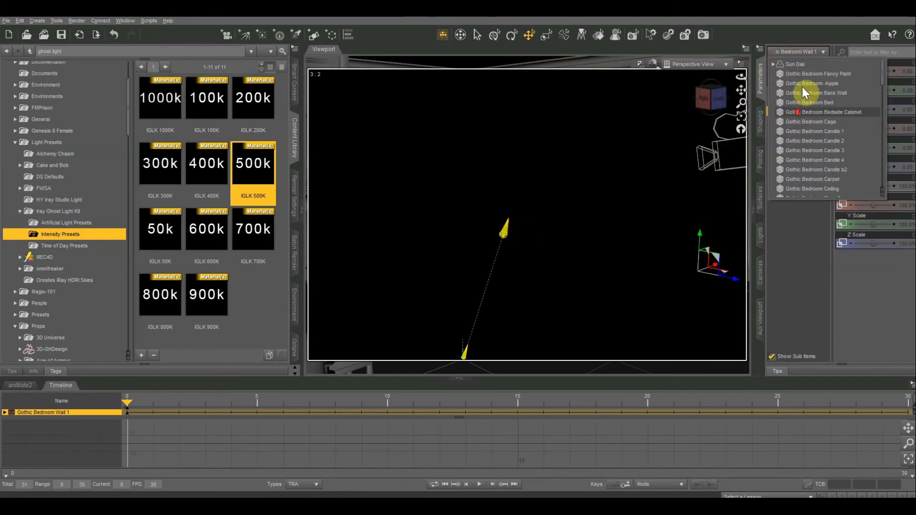
click(805, 160)
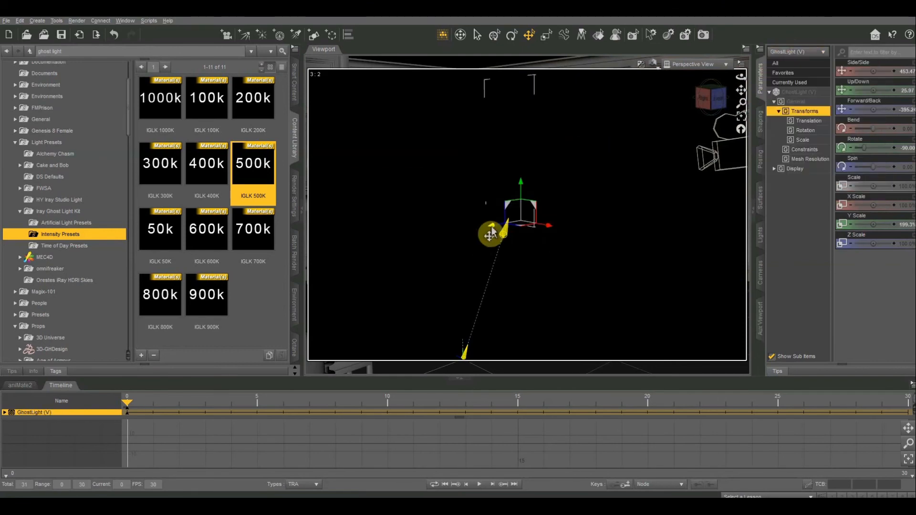
drag(477, 230, 476, 230)
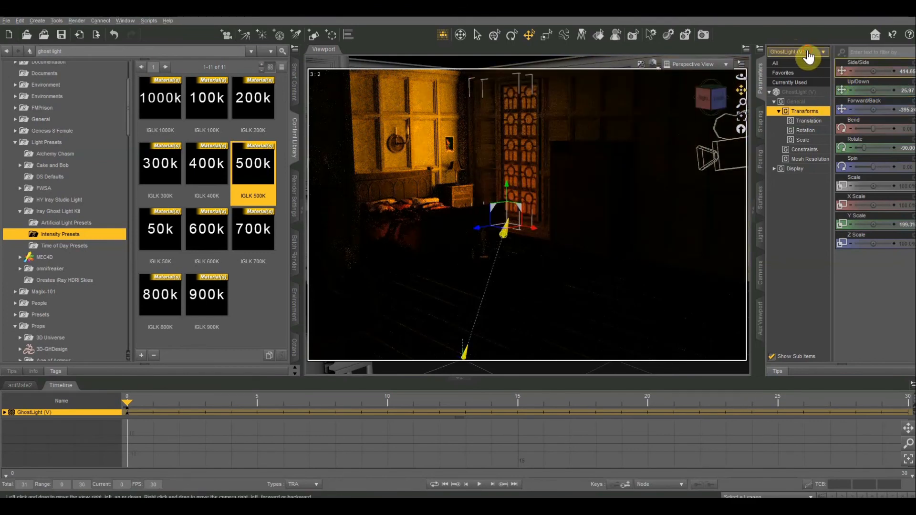
Step: Slide GhostLight (V) (2) inward from its window to a Side/Side position of about 436
click(808, 53)
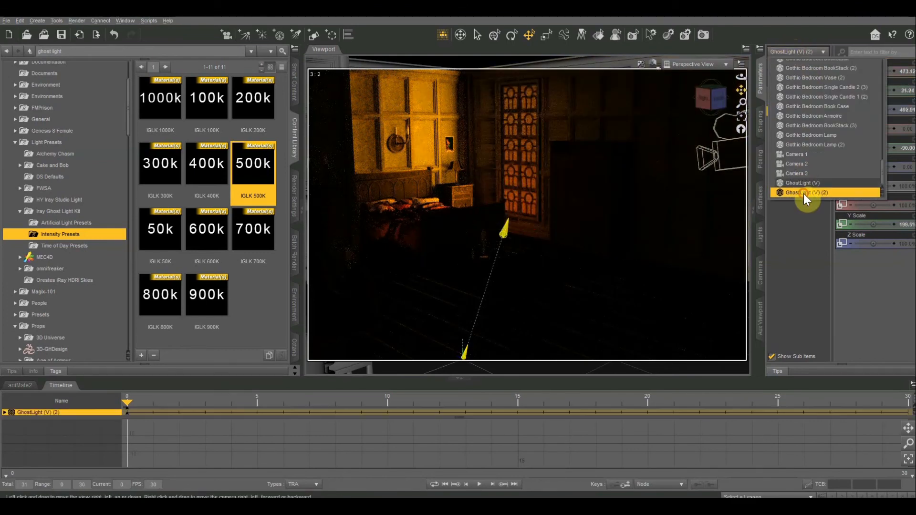
click(804, 193)
drag(711, 97, 756, 100)
mouse_move(558, 239)
mouse_down()
mouse_move(555, 232)
mouse_move(568, 235)
mouse_up()
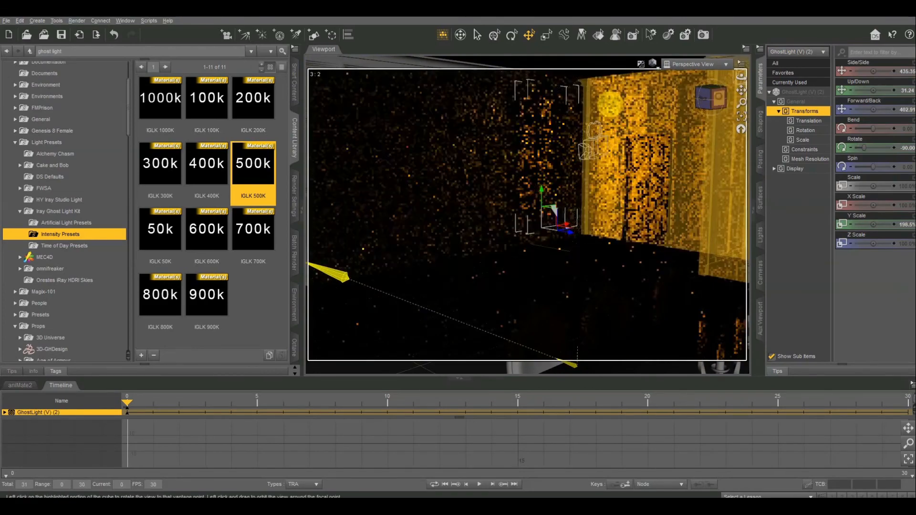
Step: Rotate GhostLight (V) to about -37.9 degrees and GhostLight (V) (2) to about -146.8 degrees to angle them into the room
drag(711, 97, 718, 97)
click(718, 96)
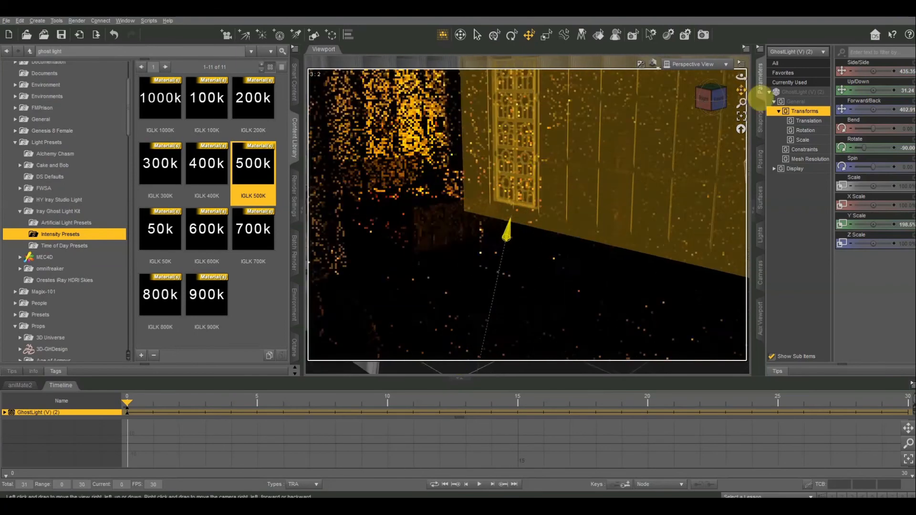
drag(757, 97, 769, 102)
click(518, 159)
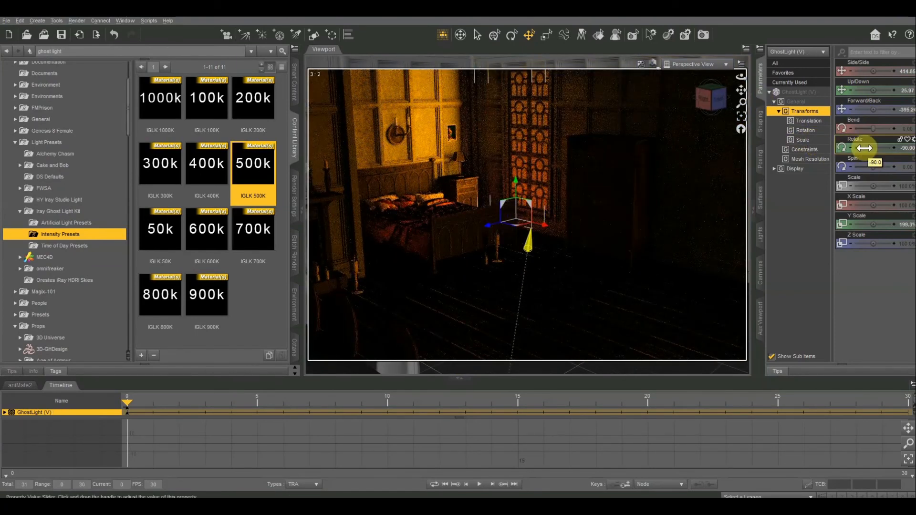
drag(864, 148, 865, 148)
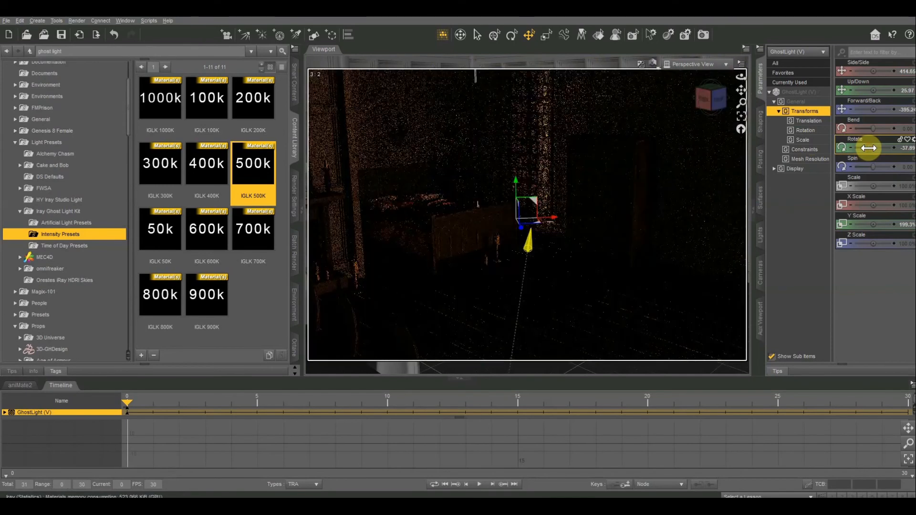
drag(710, 106, 515, 153)
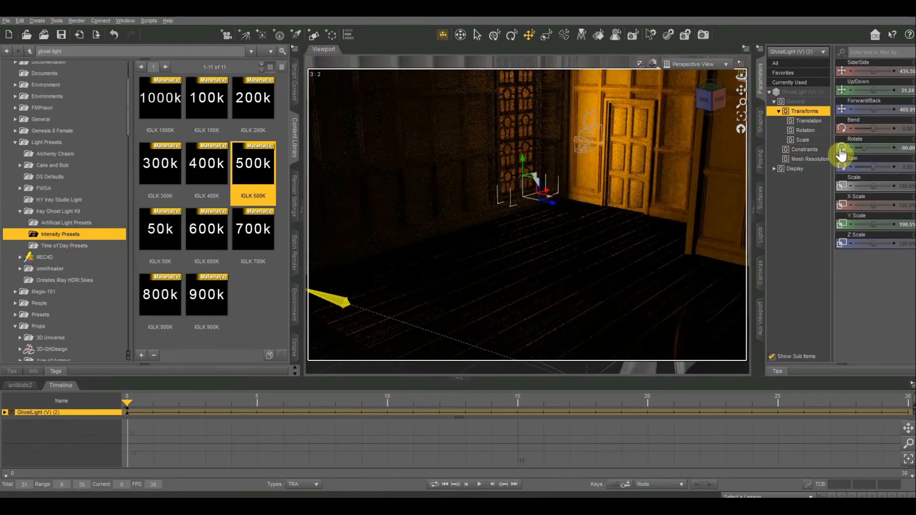
drag(859, 148, 857, 147)
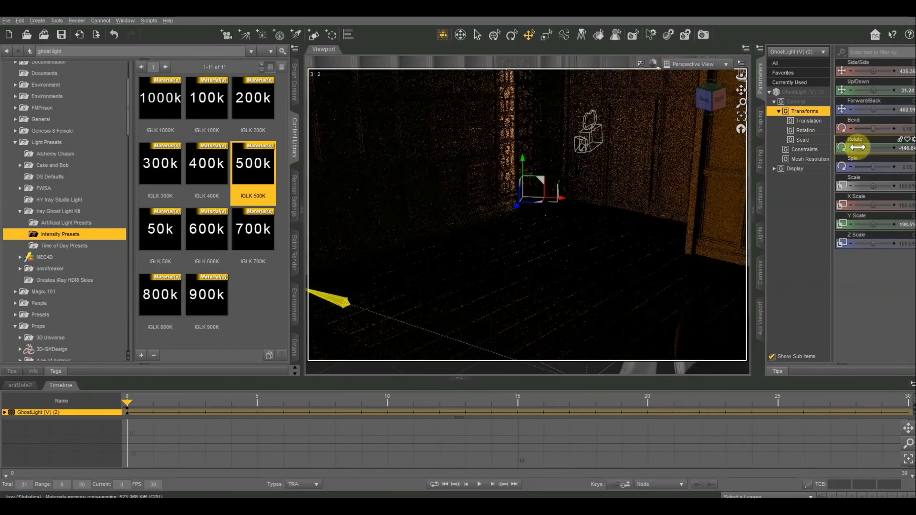
Step: Apply the IGLK 700K intensity preset to GhostLight (V) (2) and to GhostLight (V)
click(716, 95)
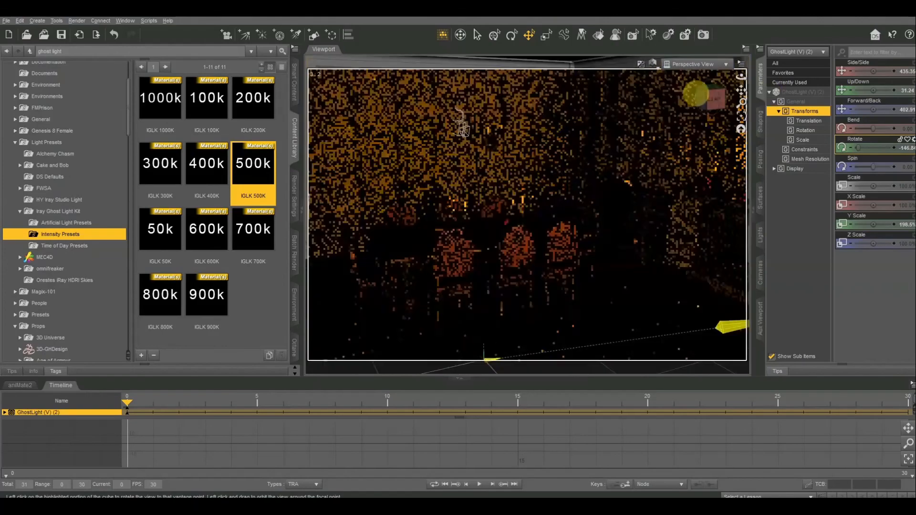
click(714, 96)
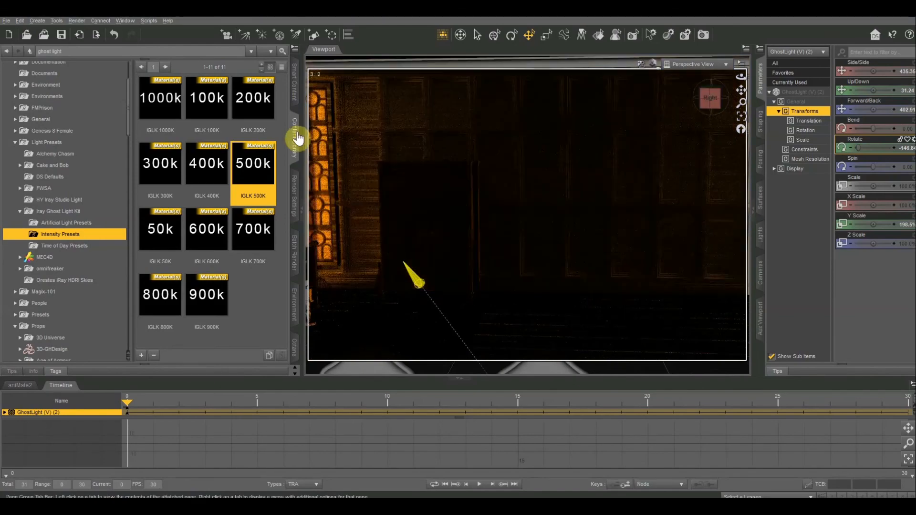
double_click(260, 236)
click(487, 155)
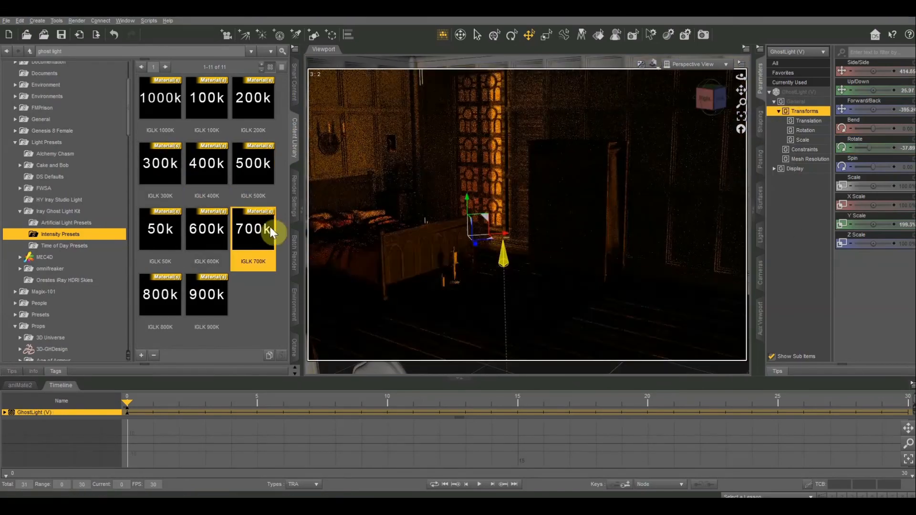
double_click(268, 232)
Step: Examine the Iray lighting on the dining table, chairs, fireplace and walls from several angles
click(710, 96)
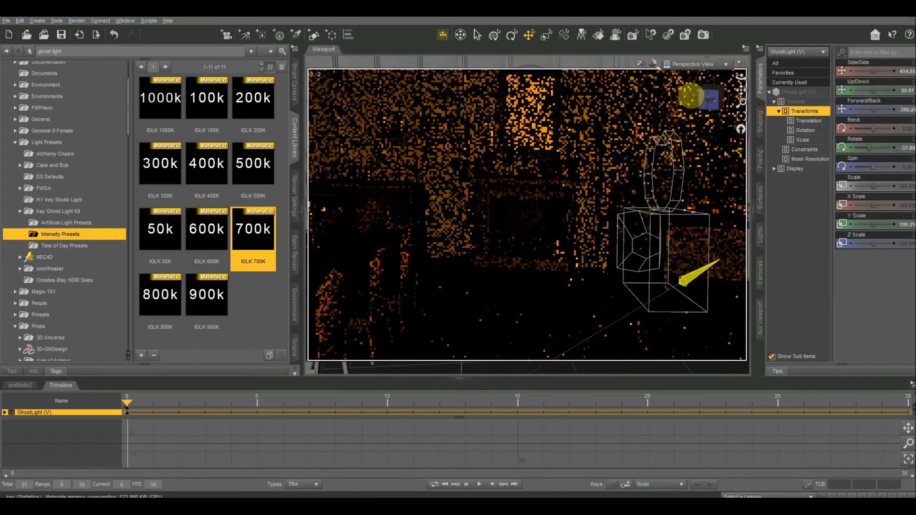
click(489, 216)
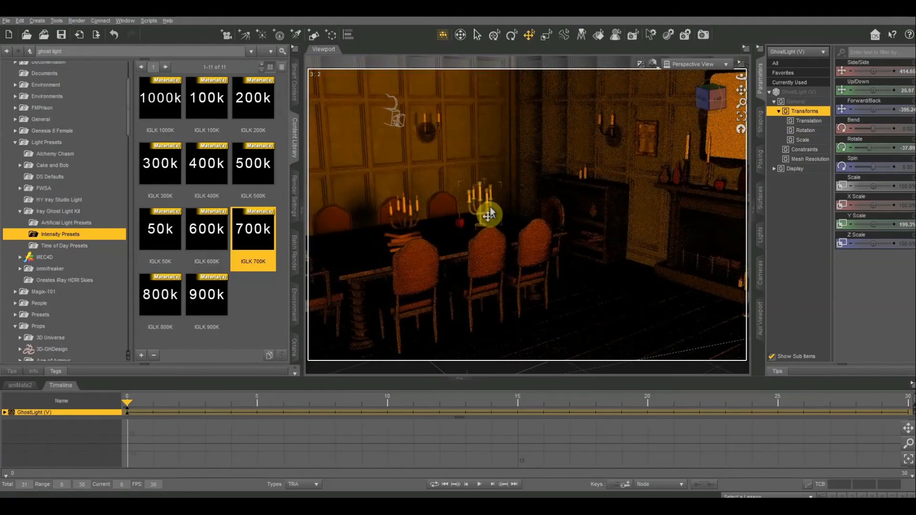
scroll(571, 176, up, 1)
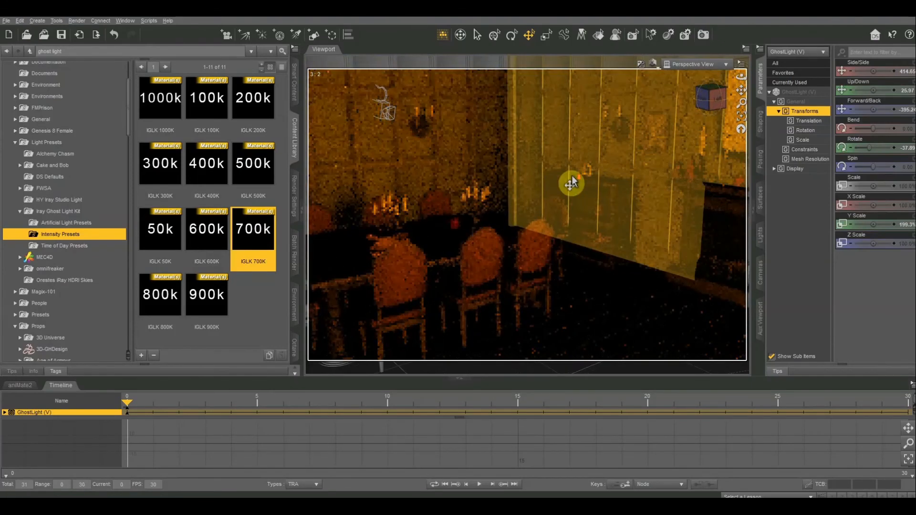
scroll(468, 176, up, 1)
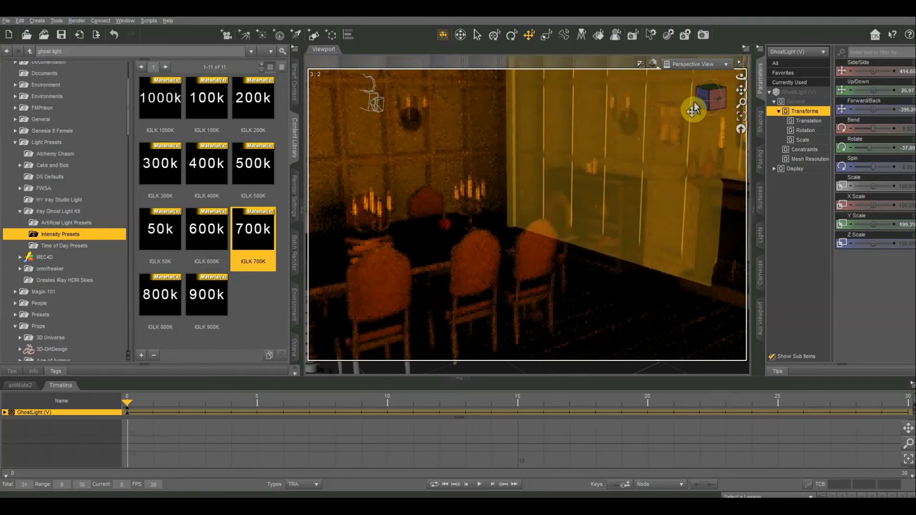
click(705, 100)
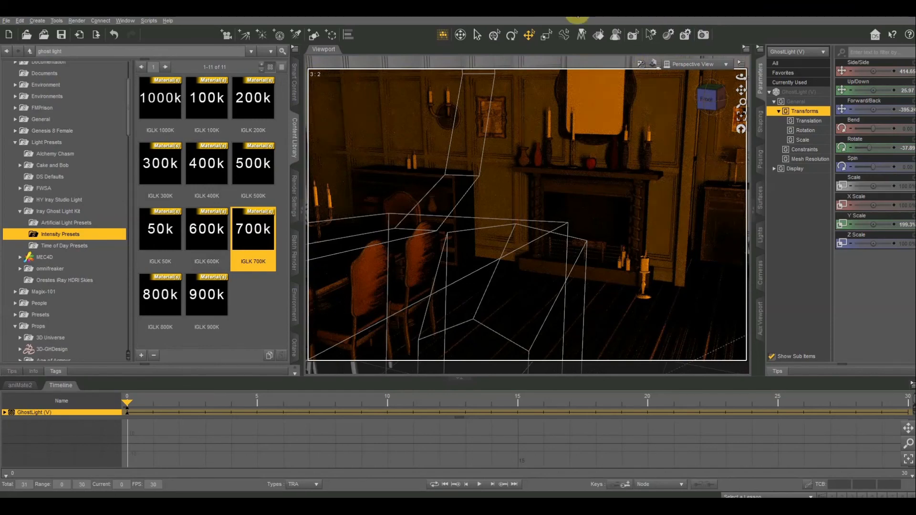
scroll(542, 118, up, 3)
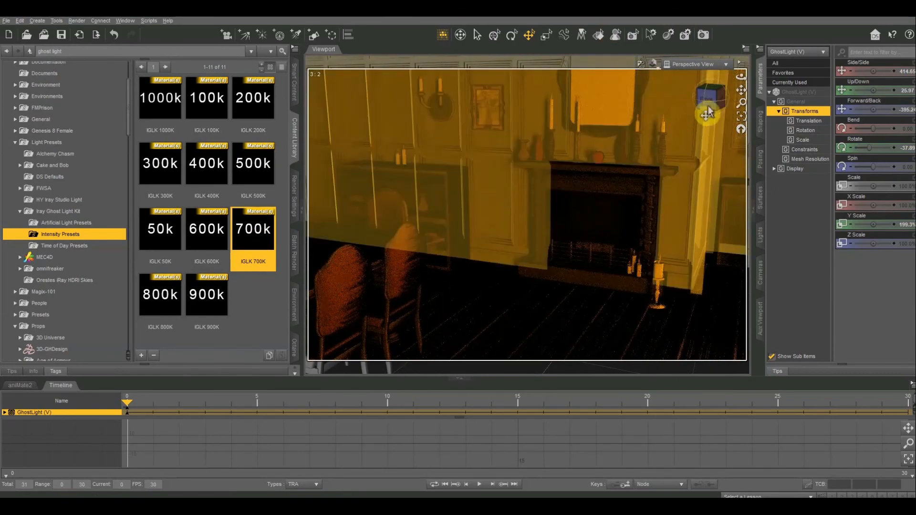
drag(708, 106, 613, 217)
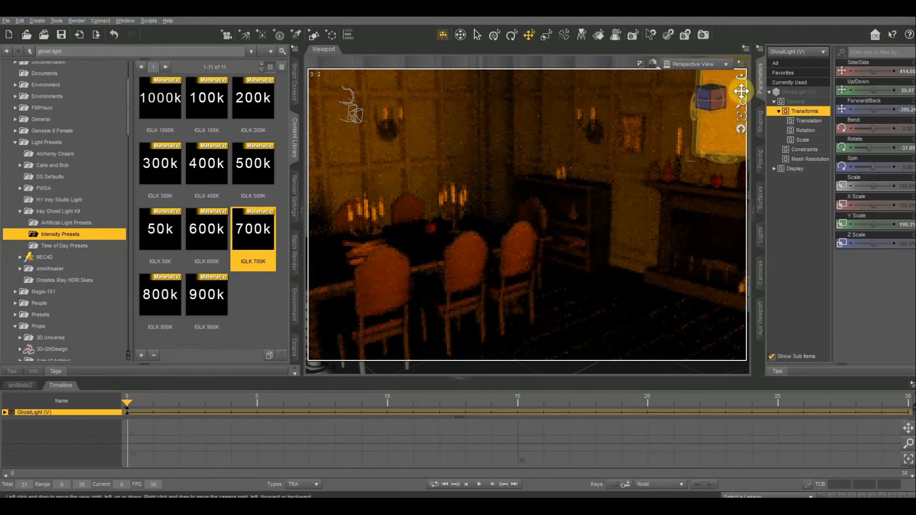
mouse_move(742, 90)
mouse_down()
mouse_move(706, 94)
mouse_move(741, 91)
mouse_up()
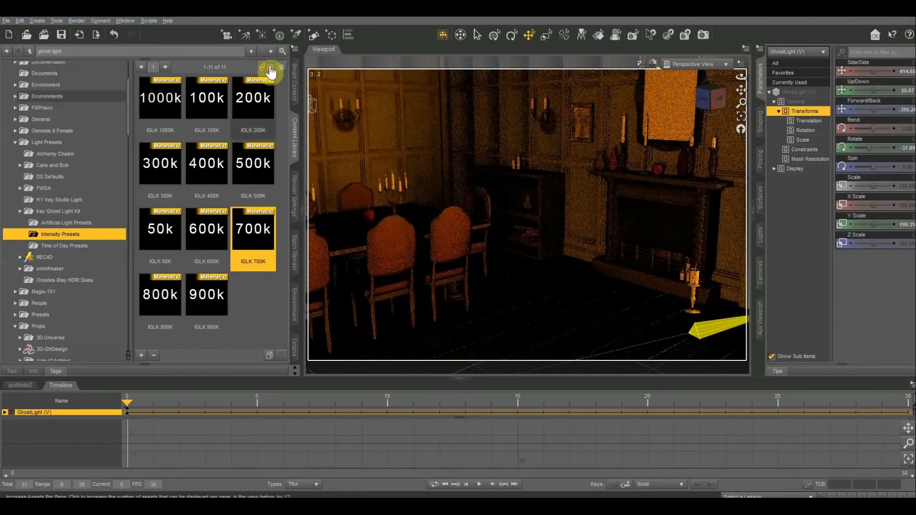
Step: Clear the selection and load the Athelswith HD female figure from the Smart Content library
click(294, 81)
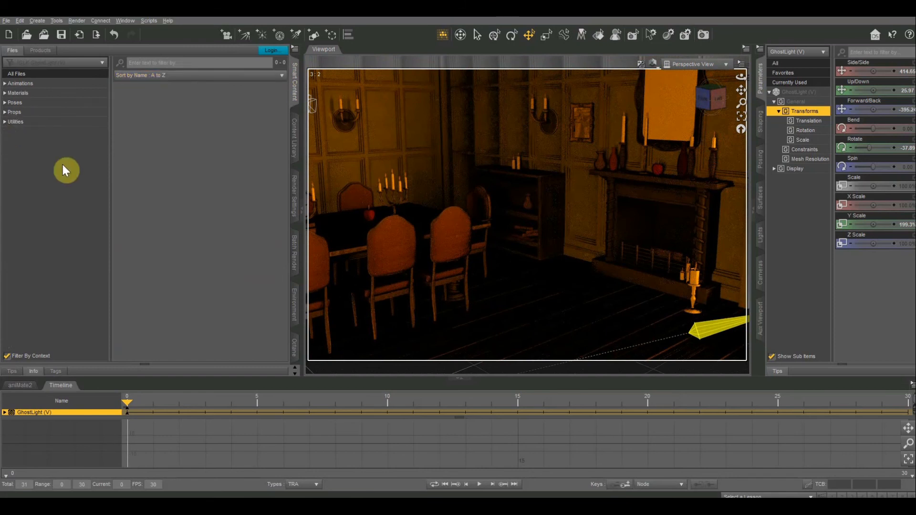
click(38, 84)
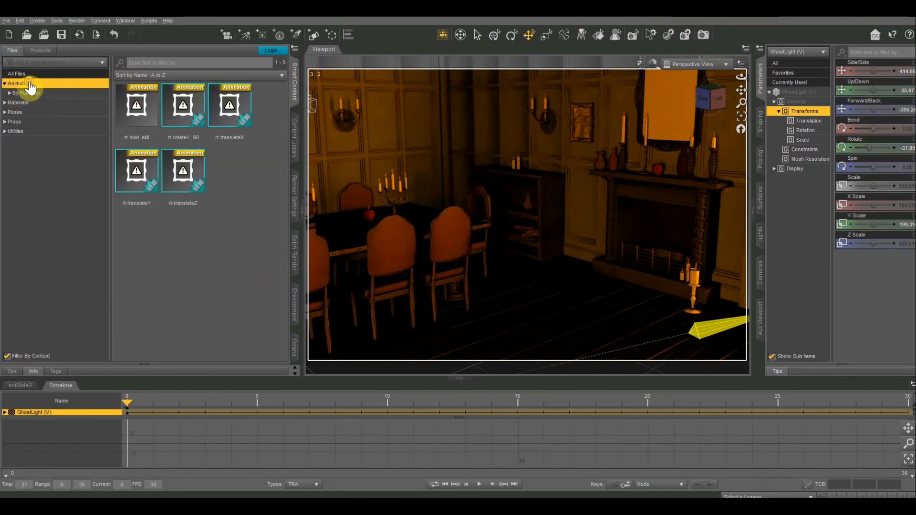
drag(202, 112, 528, 143)
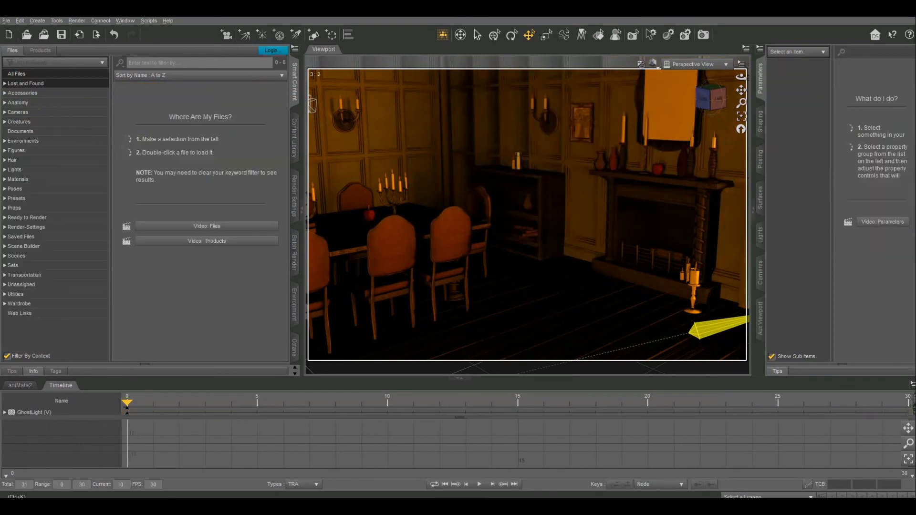
click(17, 150)
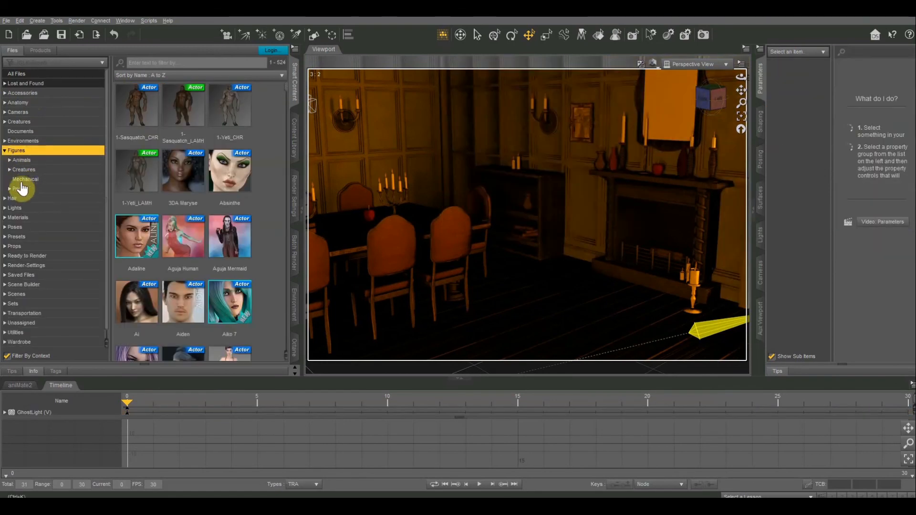
click(19, 188)
click(22, 198)
scroll(181, 267, down, 5)
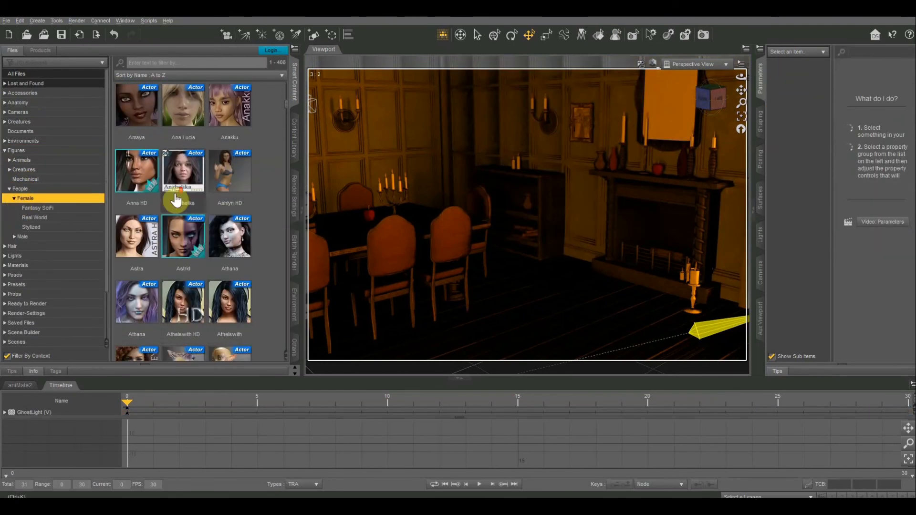
double_click(185, 310)
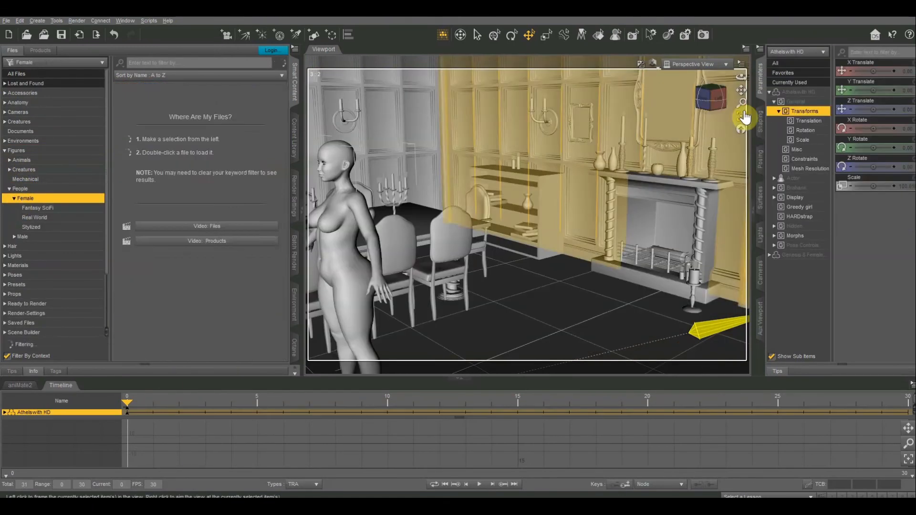
Step: Switch the viewport from Iray to a textured preview and frame the figure from the front before the fireplace
drag(694, 3, 914, 226)
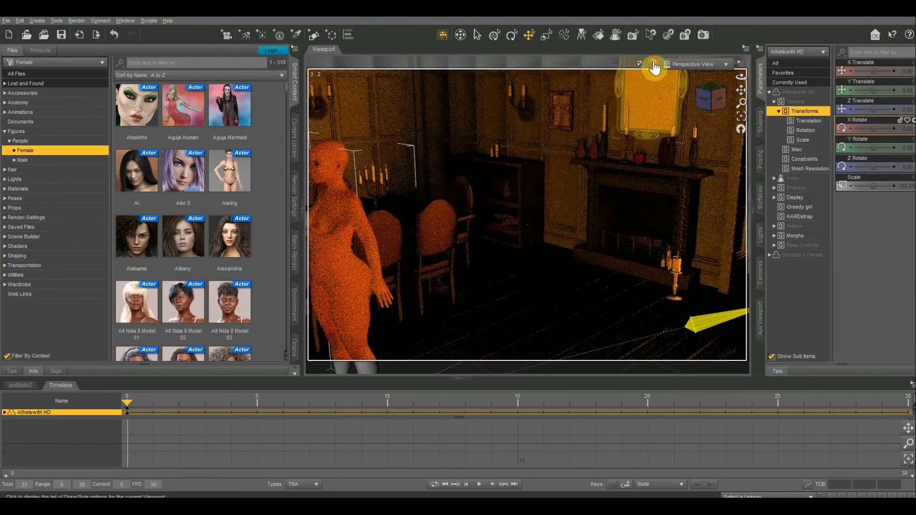
drag(711, 98, 710, 138)
drag(740, 102, 742, 124)
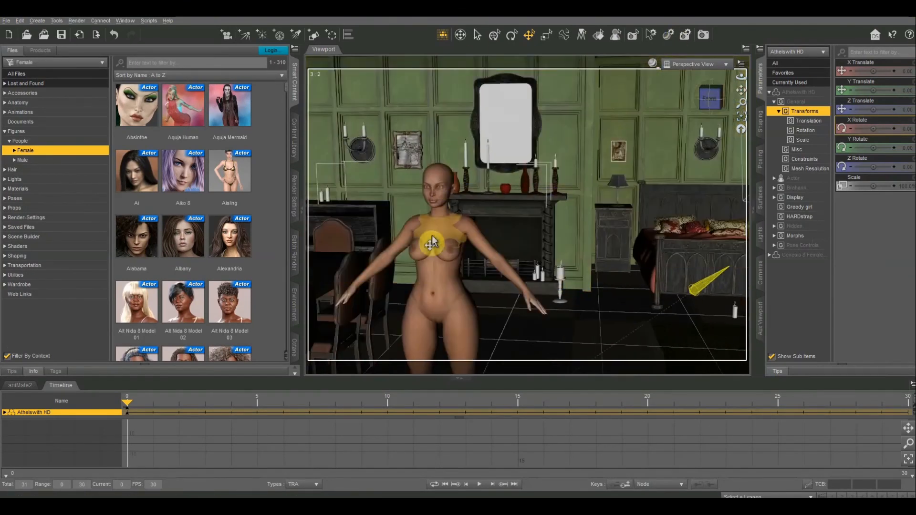
Step: Add the Gem Hair Genesis 8 Female to the figure and apply the Gem 07 Red hair material
click(12, 170)
click(20, 208)
drag(136, 236, 439, 164)
click(465, 197)
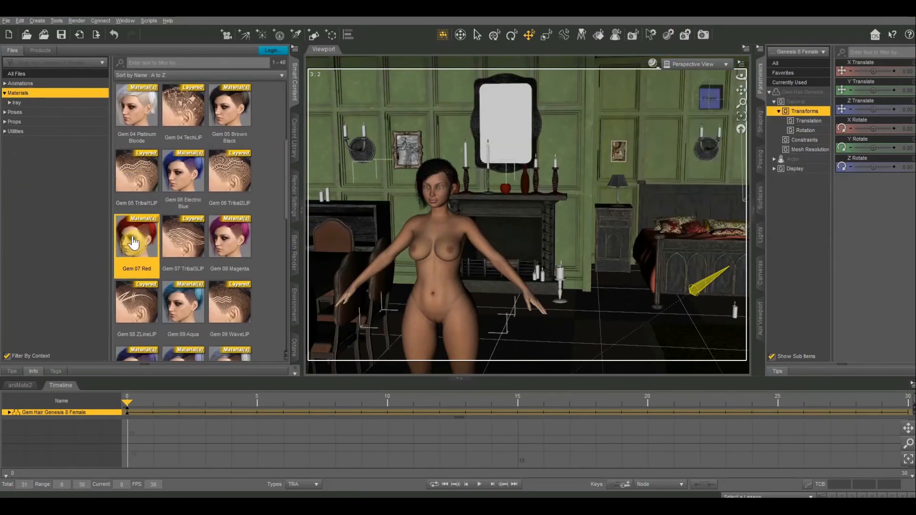
double_click(134, 237)
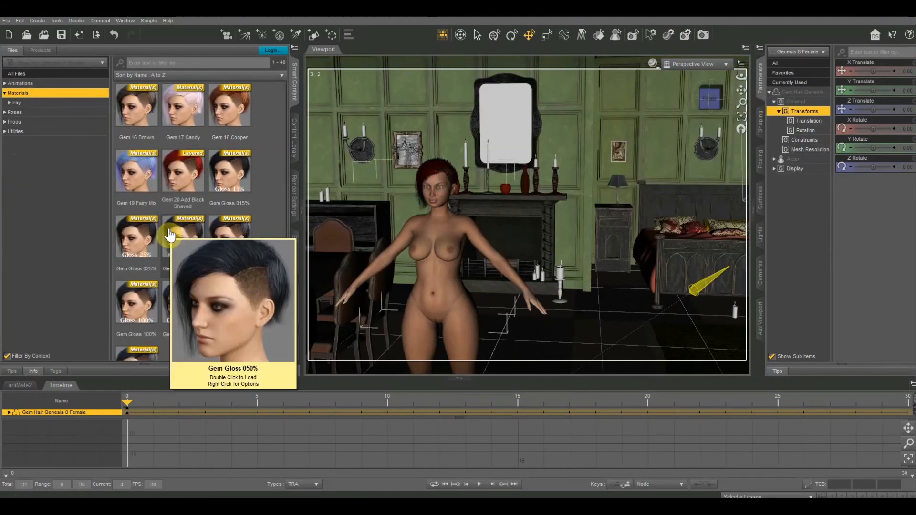
Step: Apply the Athelswith Eyes 7 and Athelswith Lips 2 materials to the red-haired female figure
click(428, 276)
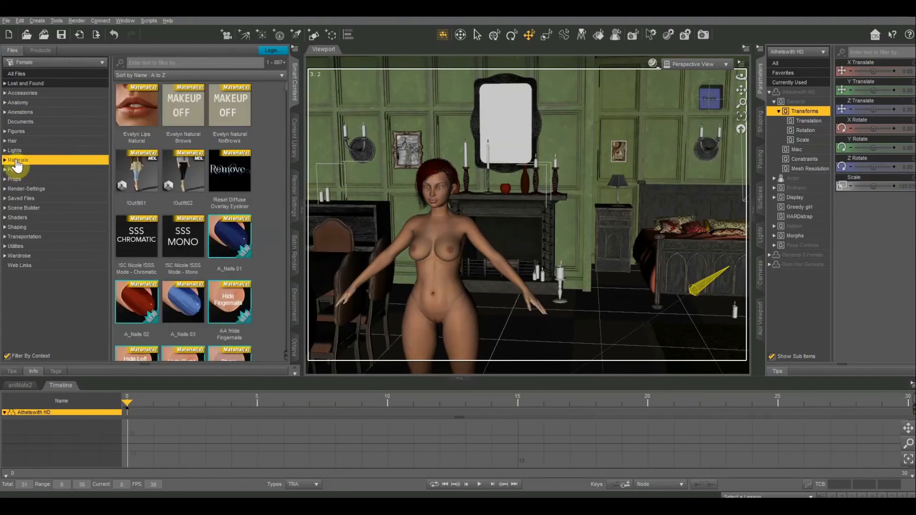
double_click(17, 161)
double_click(18, 219)
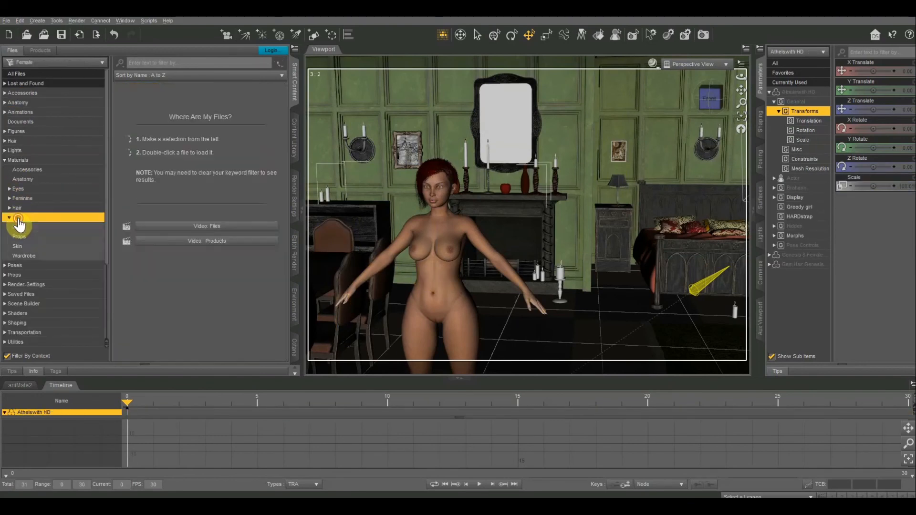
double_click(19, 227)
scroll(34, 269, down, 6)
scroll(34, 287, down, 1)
click(35, 238)
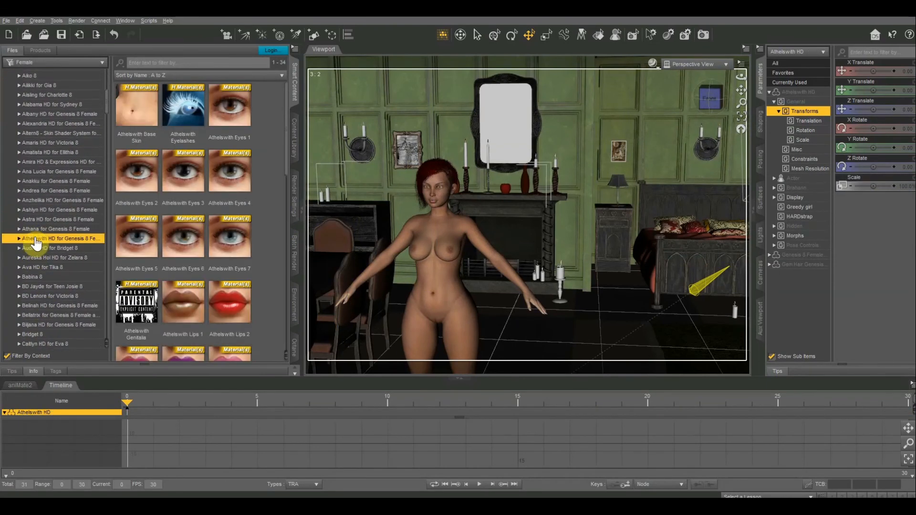
click(227, 241)
scroll(219, 243, down, 3)
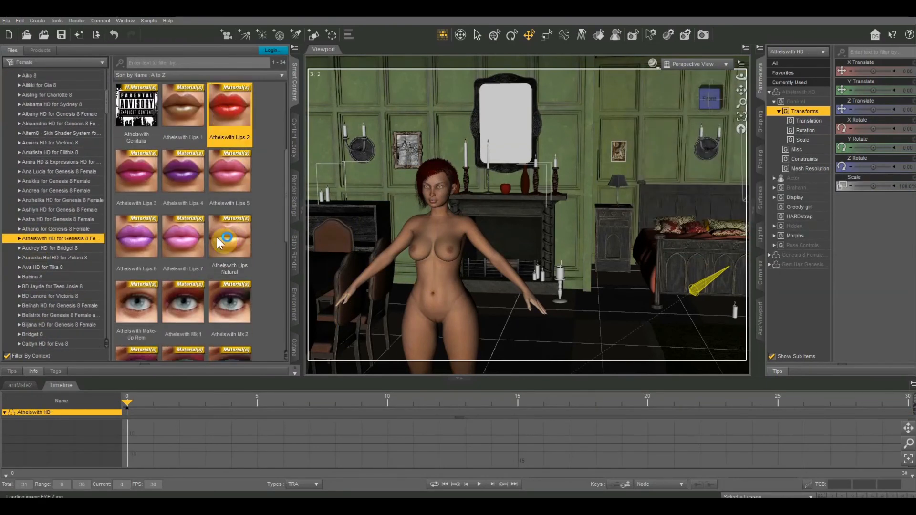
Step: Give the red-haired figure red fingernails using the Athelswith material presets
scroll(184, 245, down, 3)
click(185, 305)
scroll(185, 305, down, 3)
scroll(92, 317, down, 5)
scroll(91, 310, up, 12)
Step: Dress the red-haired figure in GR !Outfit 01 from the wardrobe outfits
double_click(17, 160)
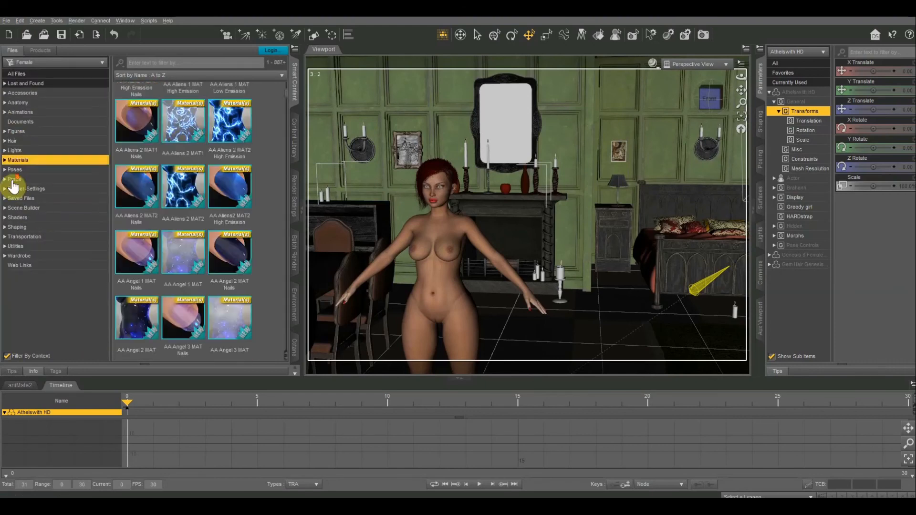
double_click(17, 258)
scroll(23, 327, down, 2)
click(20, 277)
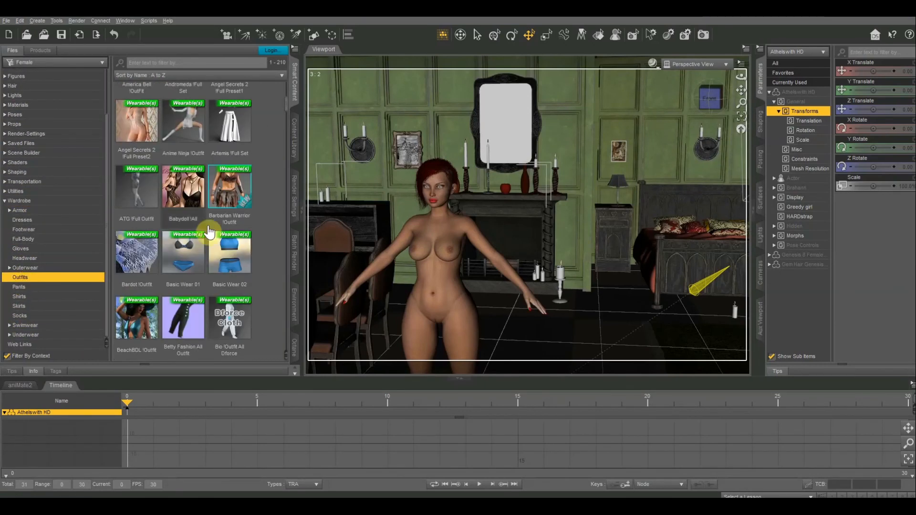
scroll(210, 232, down, 6)
scroll(210, 232, down, 5)
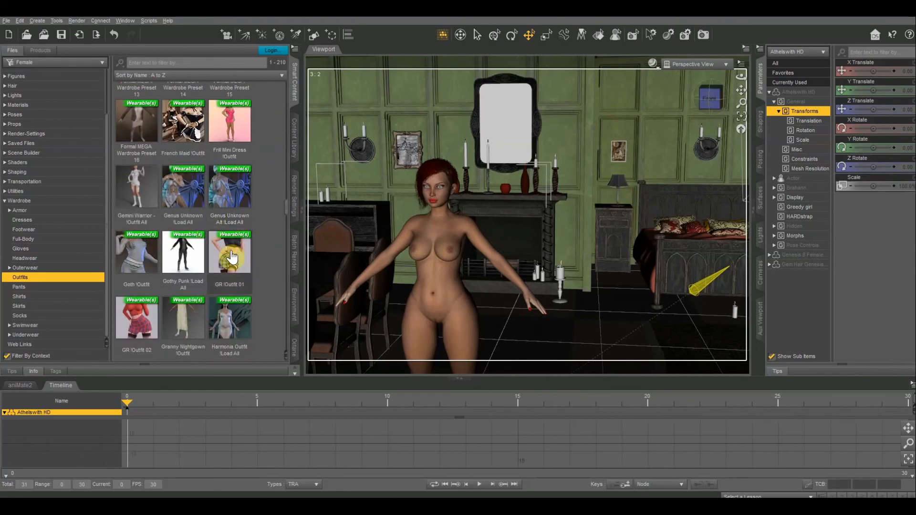
double_click(231, 250)
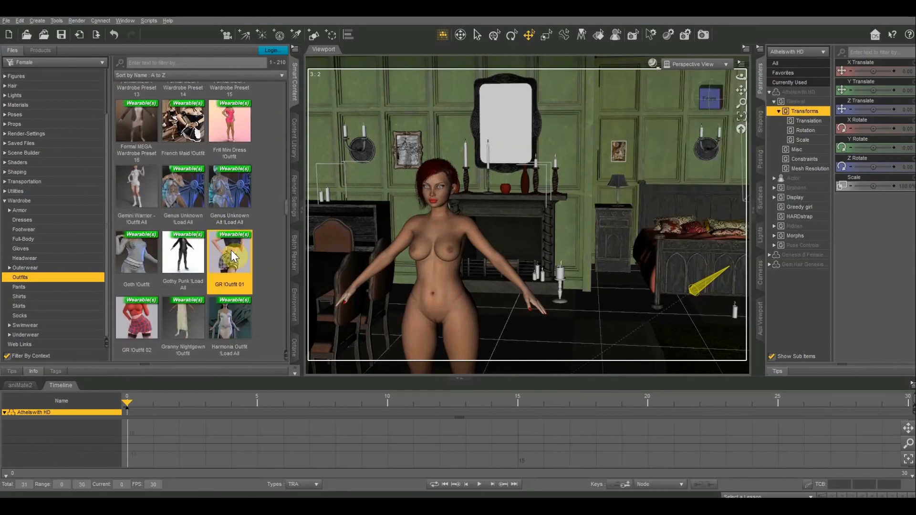
click(614, 183)
drag(740, 89, 742, 88)
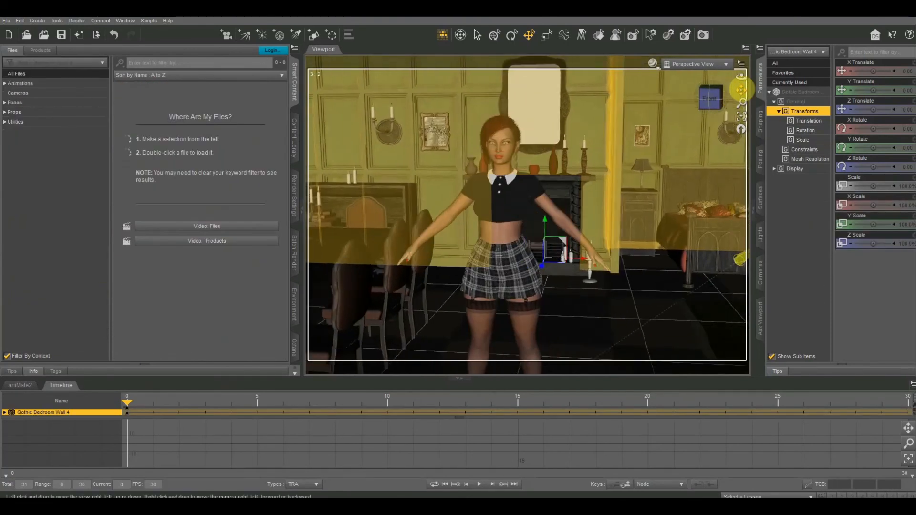
scroll(597, 168, up, 3)
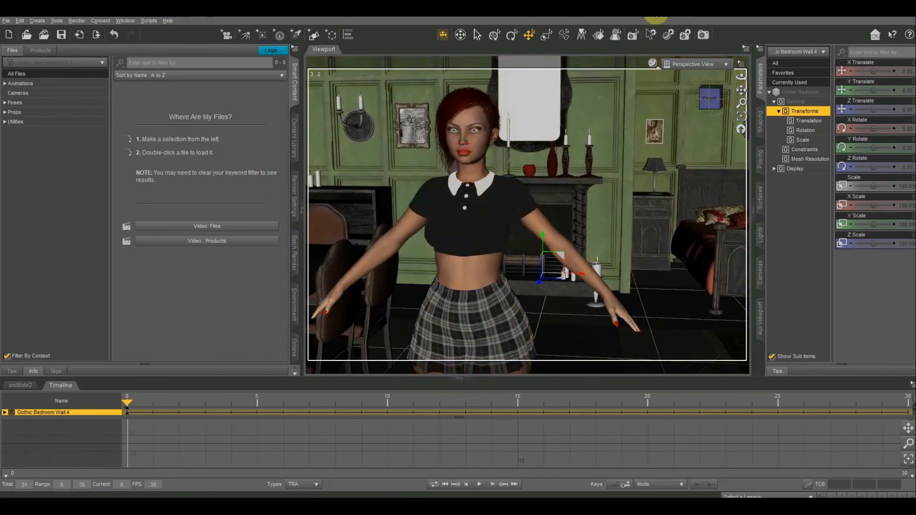
mouse_move(710, 99)
mouse_down()
mouse_move(692, 105)
mouse_move(713, 96)
mouse_up()
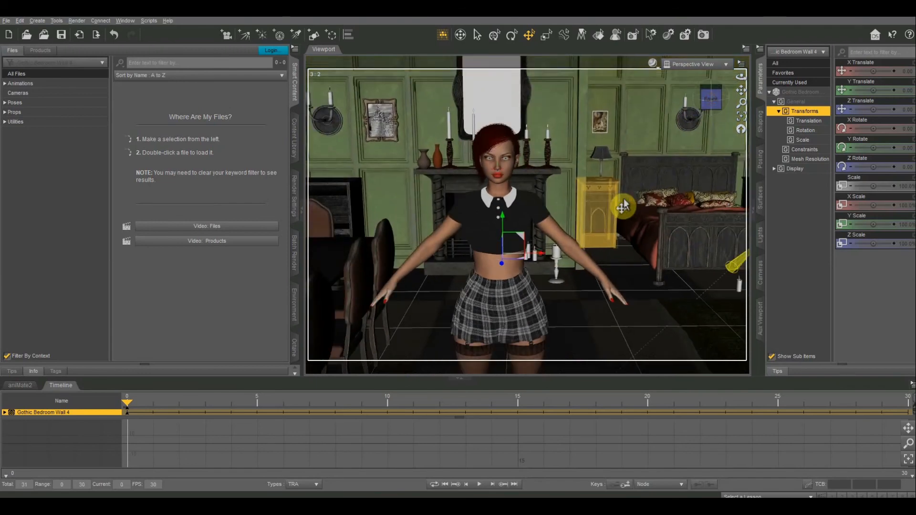
click(701, 94)
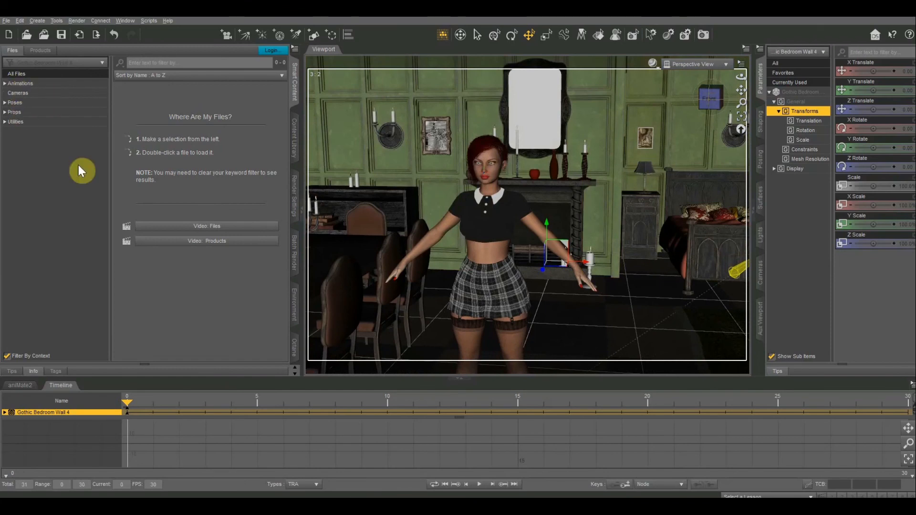
Step: Clear the selection, search the female figures for "tasha", load Tasha 8 Vampire HD and move it behind the first figure
right_click(374, 102)
click(381, 110)
click(16, 151)
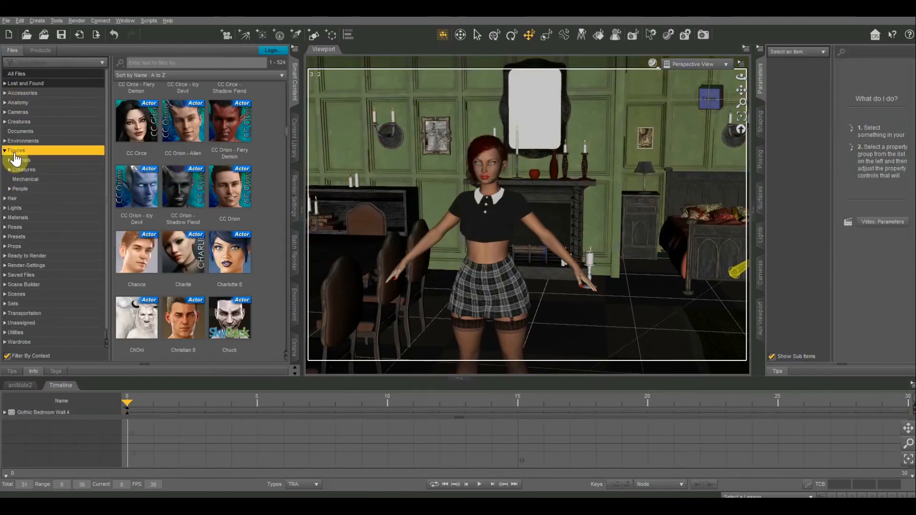
click(20, 189)
click(25, 198)
click(180, 62)
text(tasha)
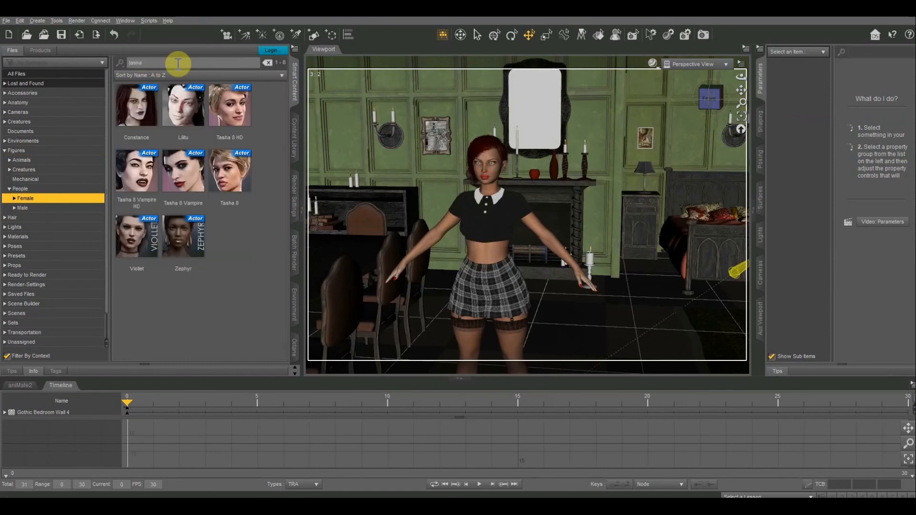
double_click(134, 184)
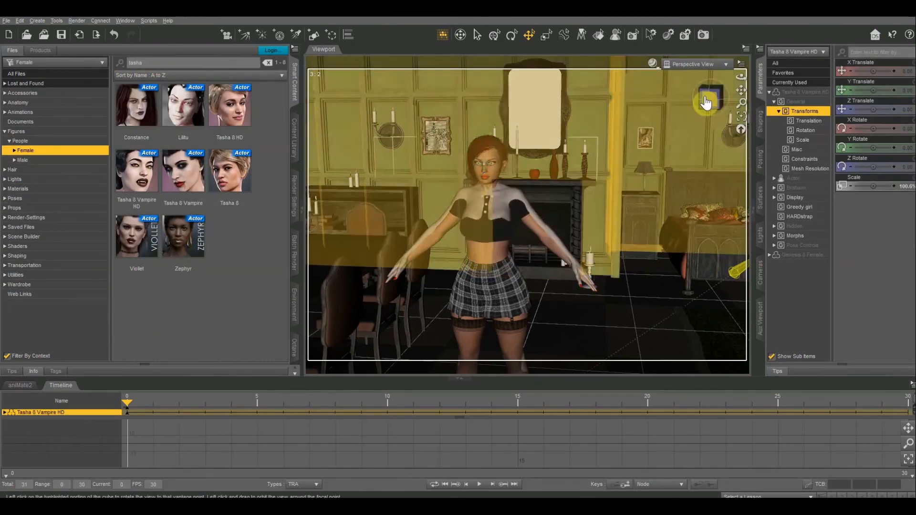
drag(708, 97, 708, 152)
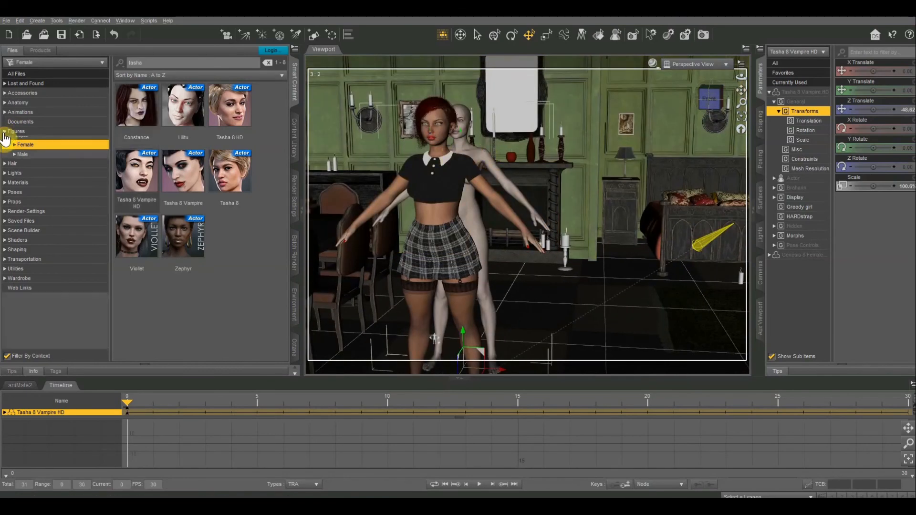
Step: Add Pandora Hair Genesis 8 Female to the vampire figure and apply a black-and-red hair material
click(4, 131)
click(5, 141)
click(19, 180)
click(267, 62)
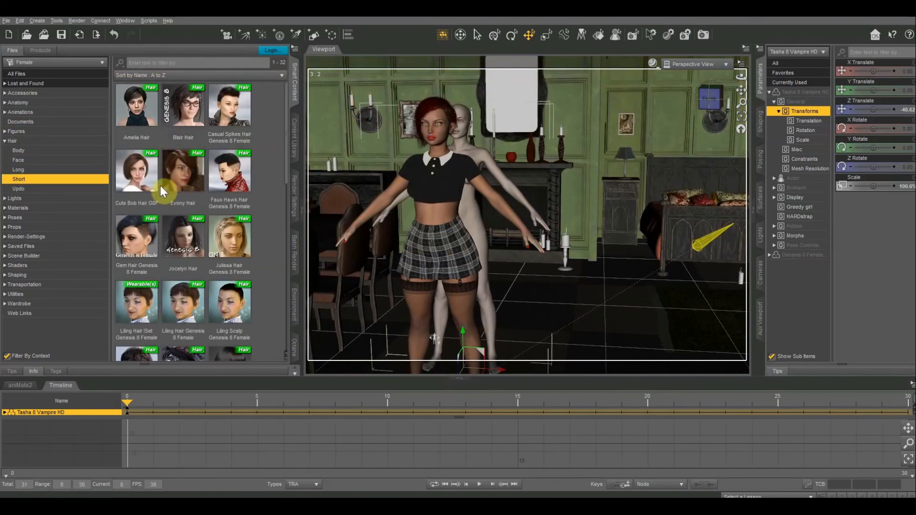
click(136, 114)
click(460, 122)
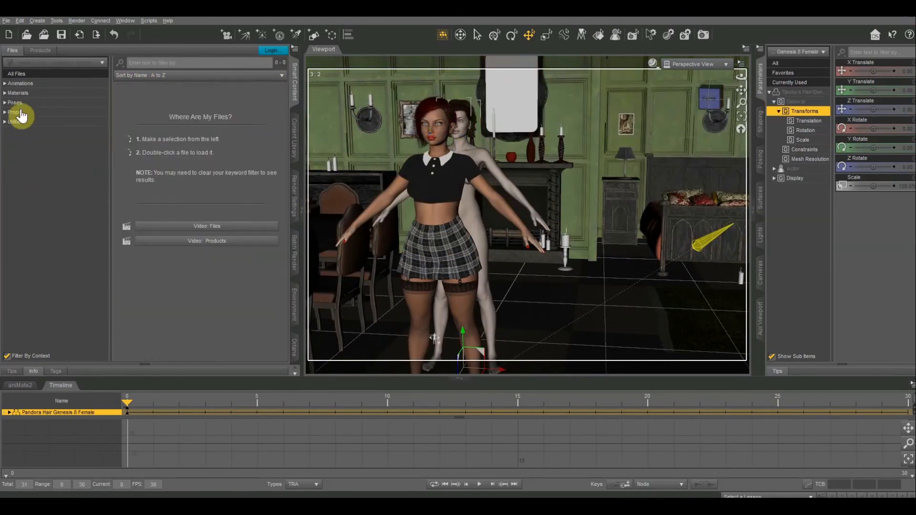
click(18, 93)
click(232, 114)
Step: Select the vampire figure and apply the Tasha 8 All Maps Vampire and Tasha 8 Eyebrows Black materials
right_click(465, 146)
click(479, 155)
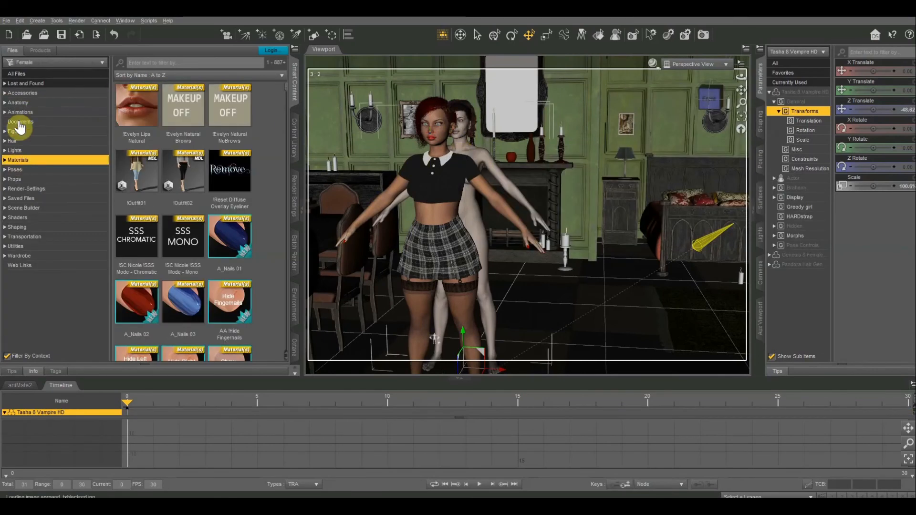
double_click(19, 161)
double_click(19, 217)
click(23, 247)
scroll(25, 262, down, 10)
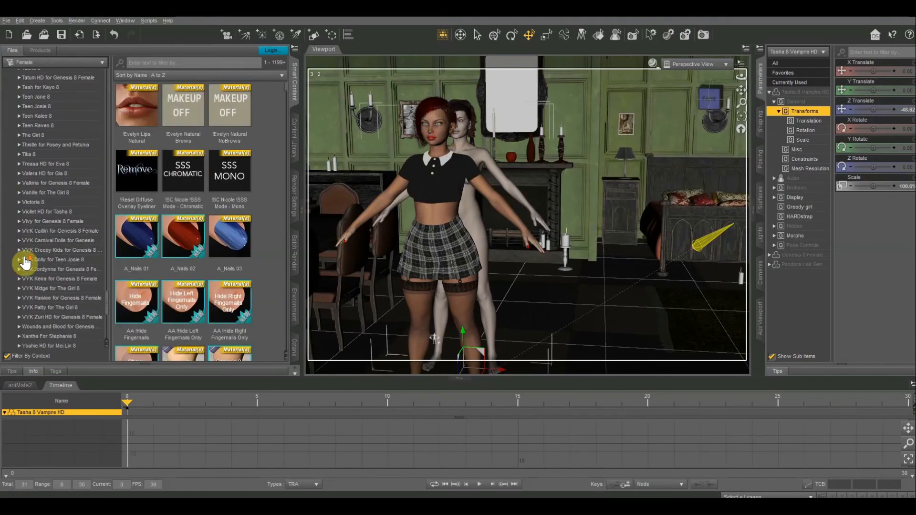
click(31, 148)
double_click(140, 113)
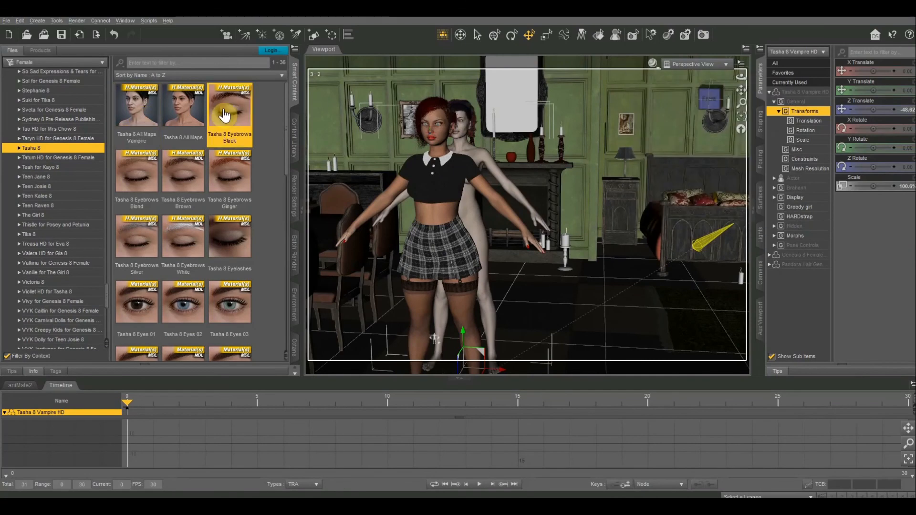
Step: Apply Tasha 8 Lips Gloss ON, Normal Maps On and Translucency Low to the vampire figure
scroll(210, 215, down, 3)
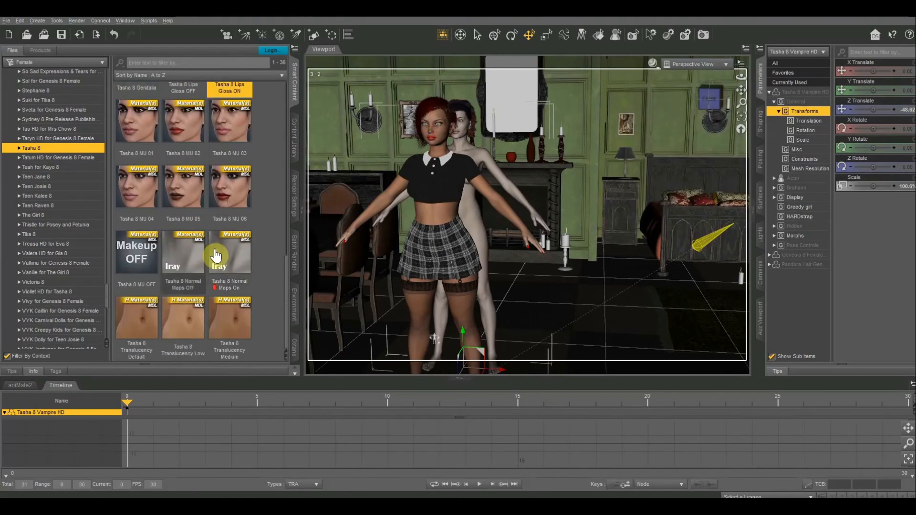
double_click(230, 253)
double_click(182, 333)
Step: Put the Slinky Dress from the wardrobe dresses on the vampire figure
scroll(19, 191, up, 20)
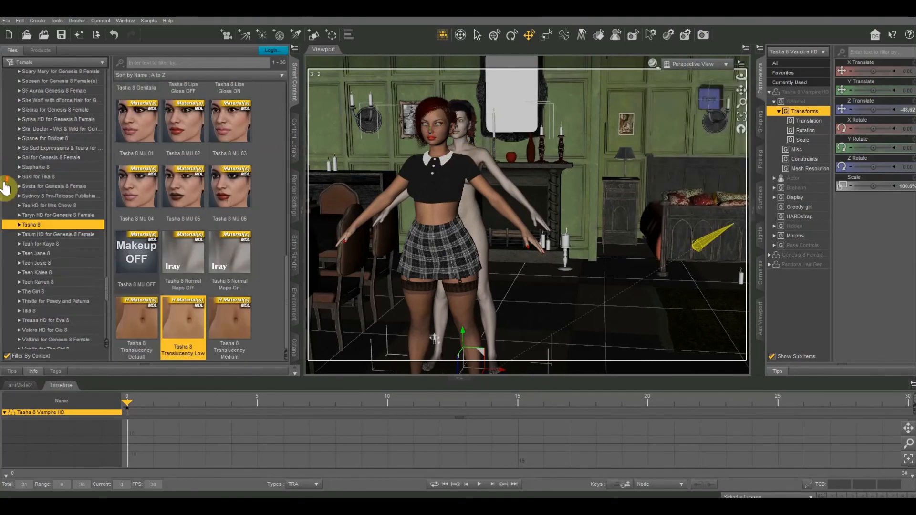
double_click(22, 160)
double_click(20, 255)
scroll(48, 298, down, 3)
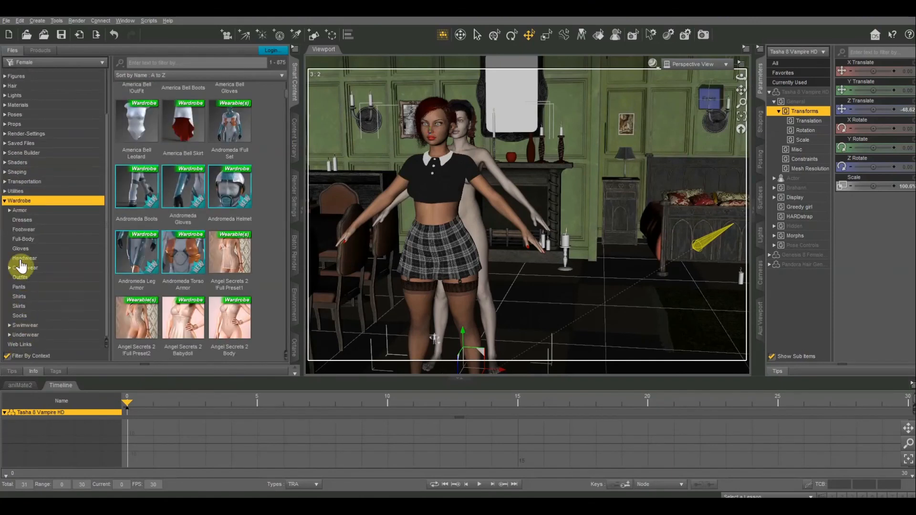
click(21, 220)
scroll(167, 191, down, 10)
double_click(175, 128)
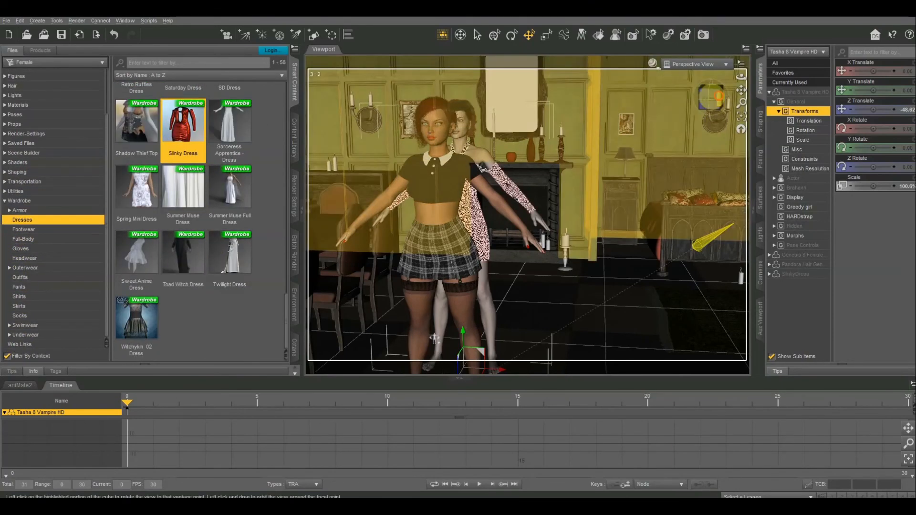
scroll(666, 92, up, 3)
drag(740, 77, 712, 104)
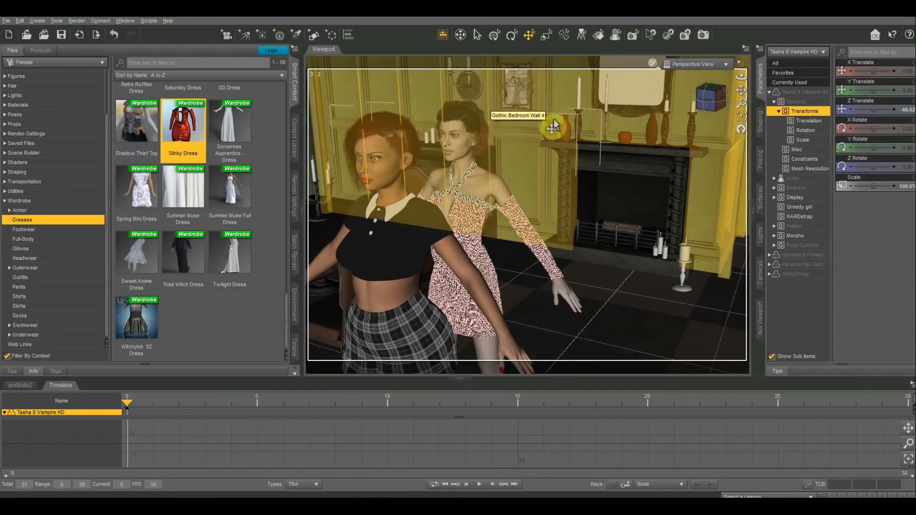
drag(739, 88, 710, 101)
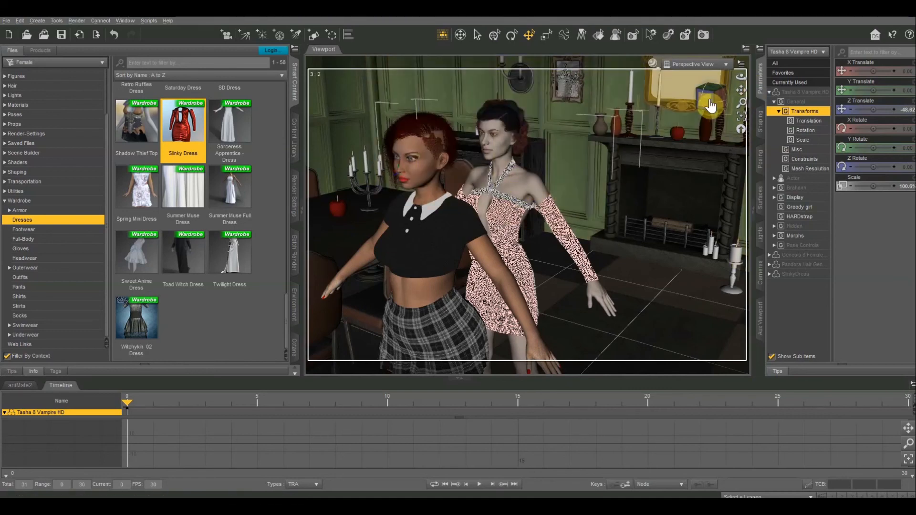
drag(710, 99, 711, 105)
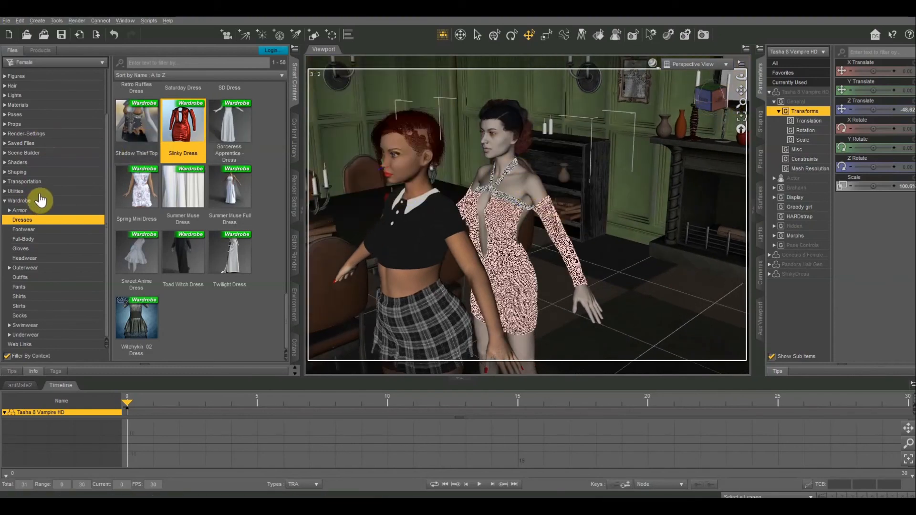
Step: Search all content files for "vampire" with the context filter turned off
scroll(40, 200, up, 2)
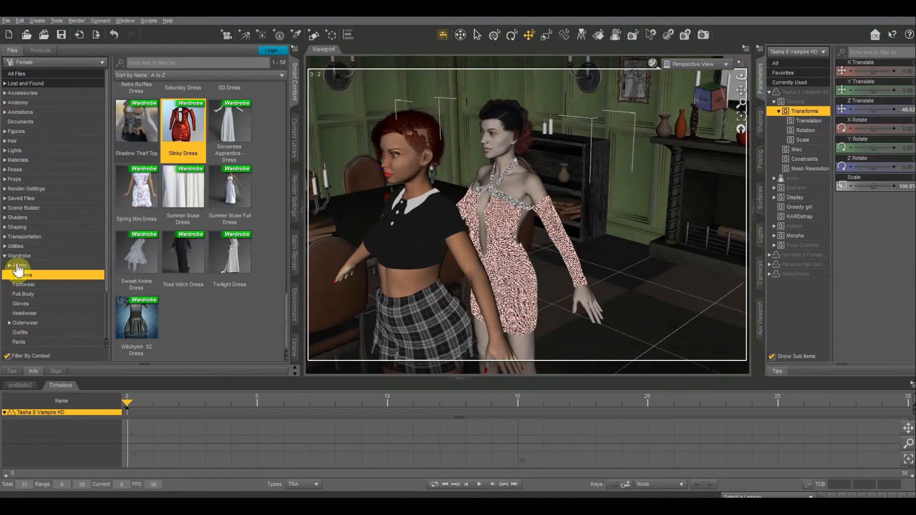
double_click(17, 256)
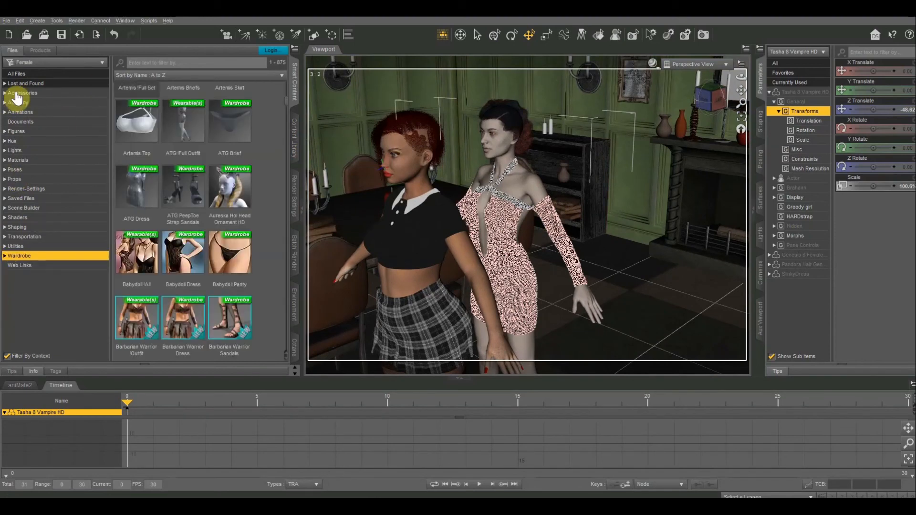
click(20, 73)
click(168, 60)
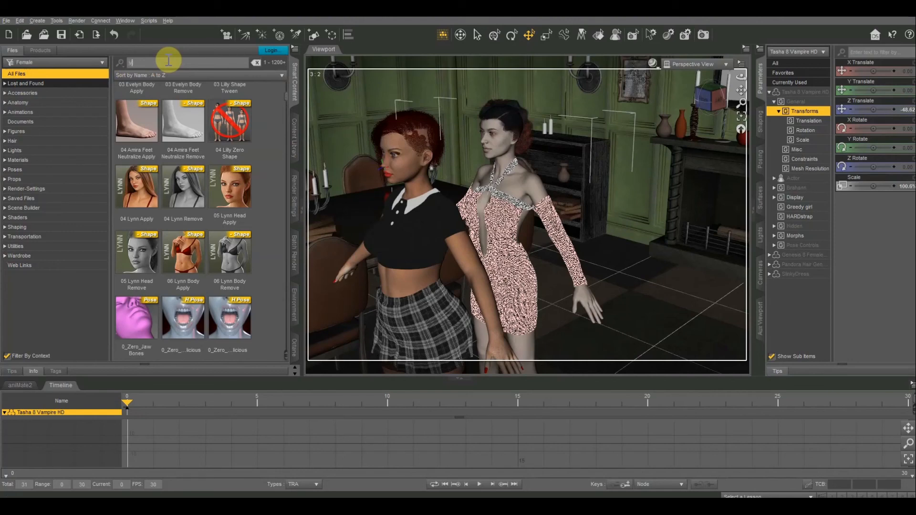
text(vampire)
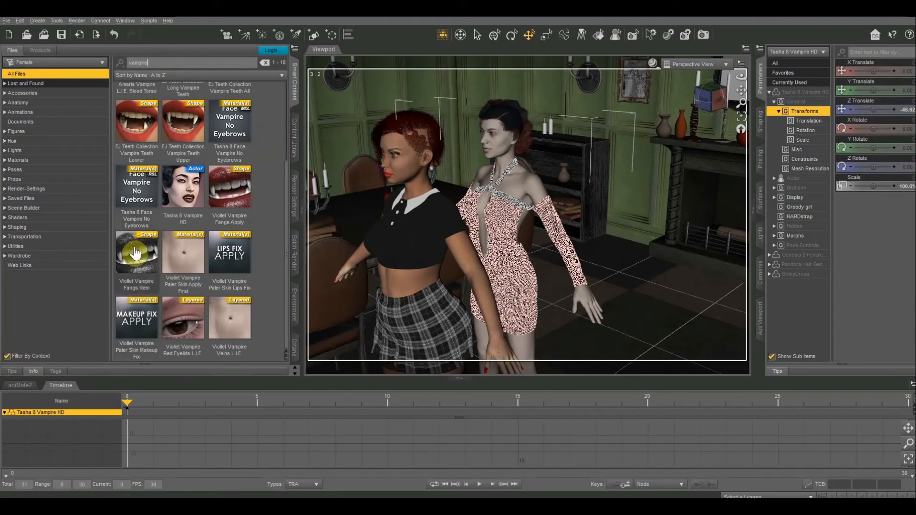
mouse_move(155, 224)
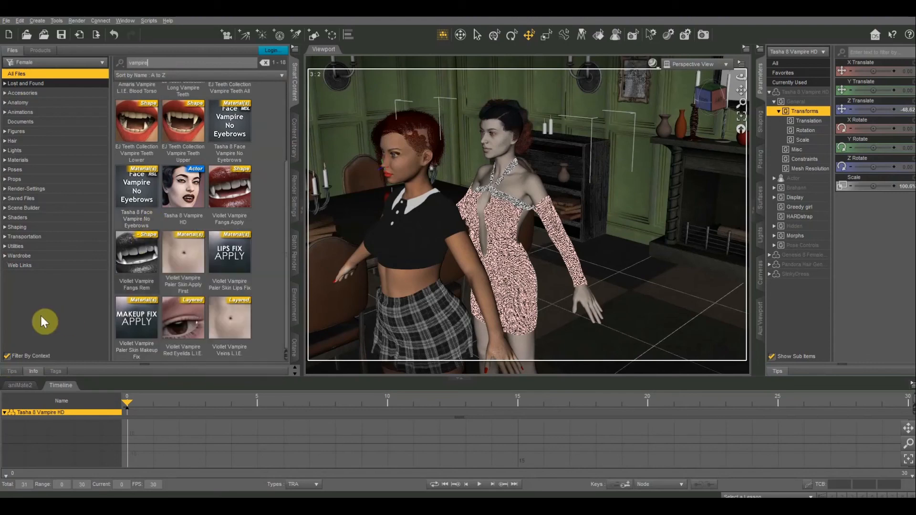
click(7, 356)
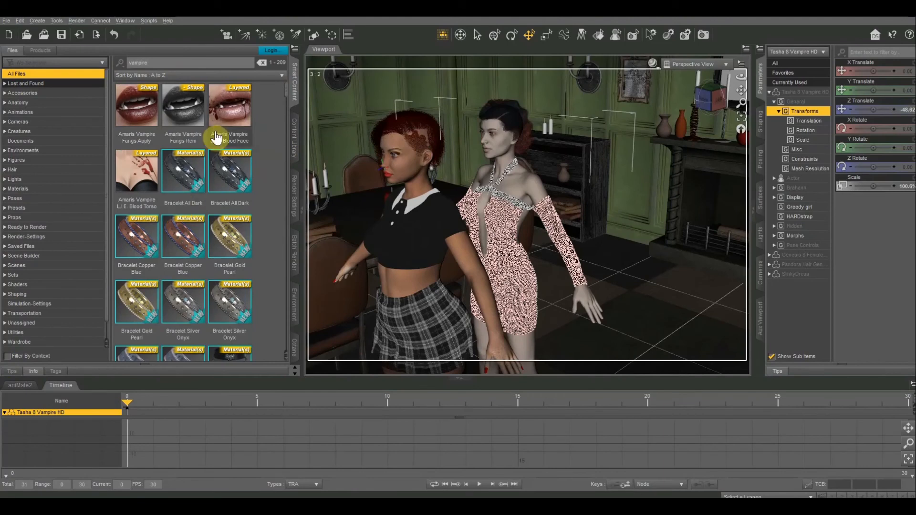
Step: Select the woman in the black top and plaid skirt and load the Livia Neck Bites attachment onto her
scroll(216, 137, down, 10)
scroll(216, 137, down, 2)
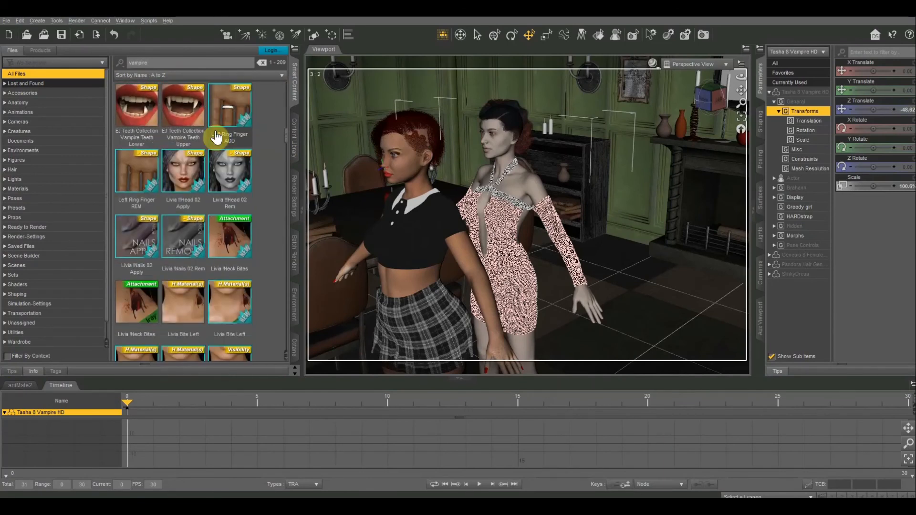
scroll(216, 138, down, 3)
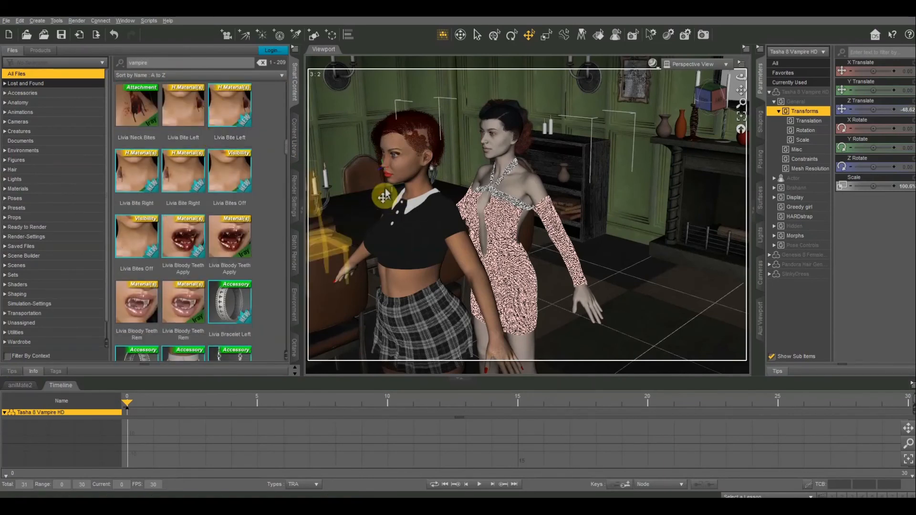
scroll(239, 189, up, 4)
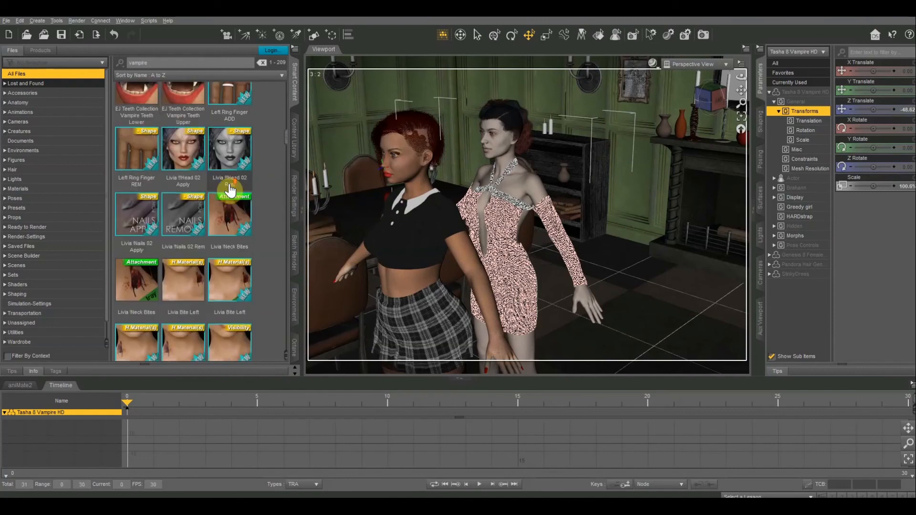
click(399, 173)
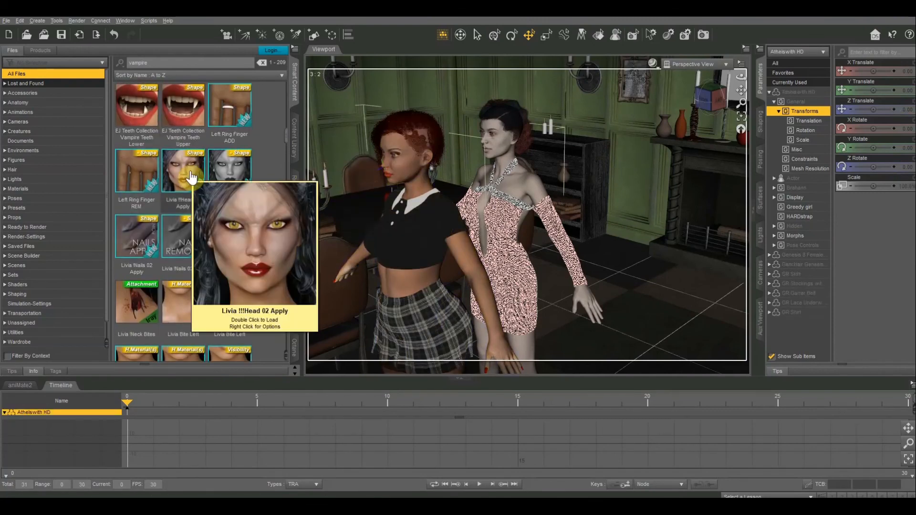
click(144, 304)
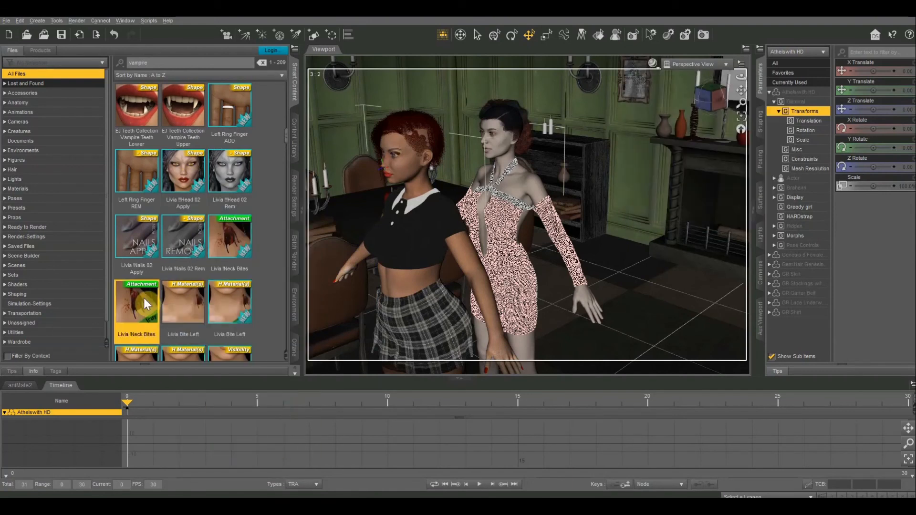
double_click(145, 298)
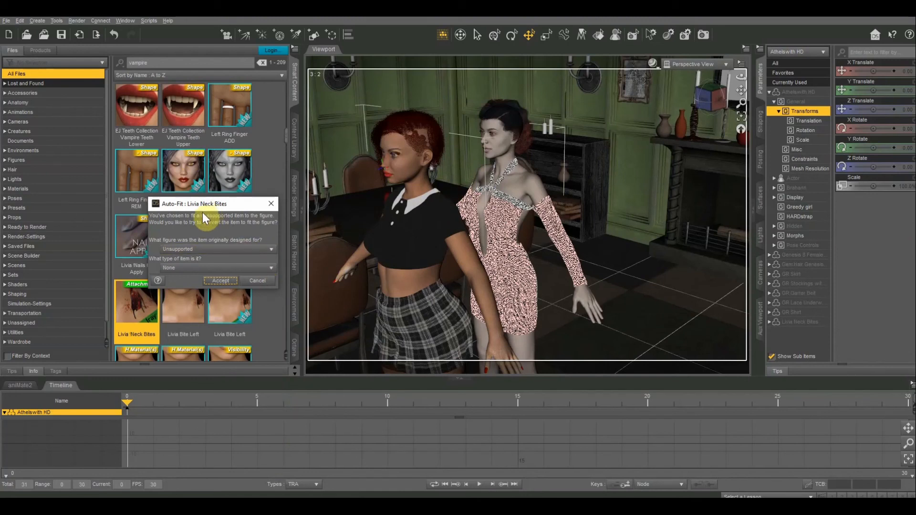
Step: Auto-fit the Livia Neck Bites to the woman as an item designed for Genesis 3 Female with item type None
click(257, 248)
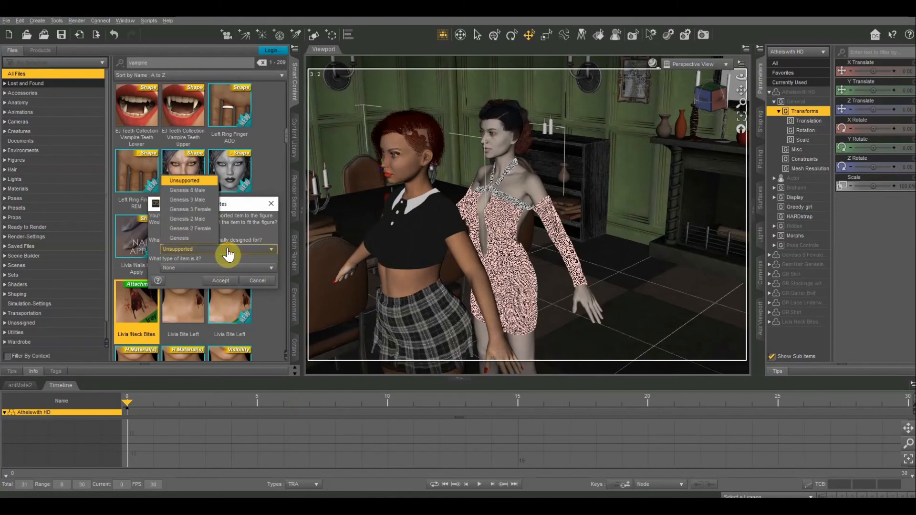
click(203, 211)
click(191, 268)
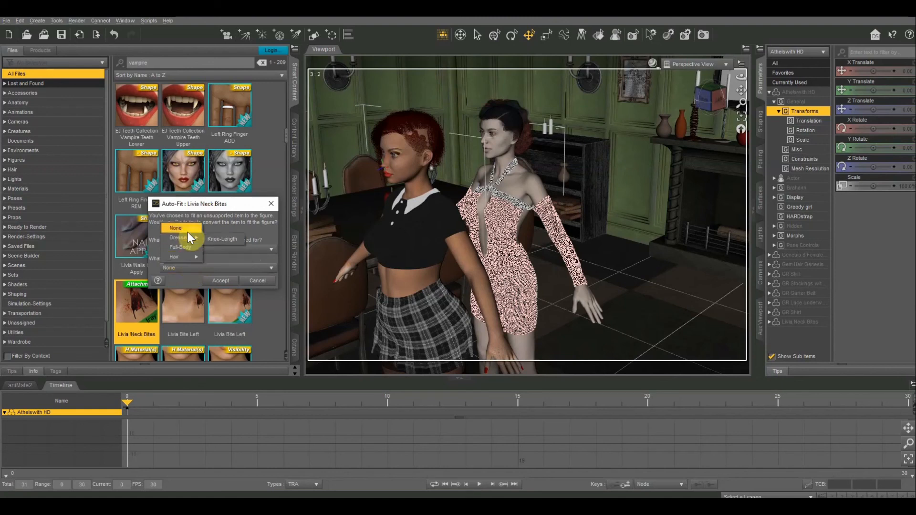
click(187, 231)
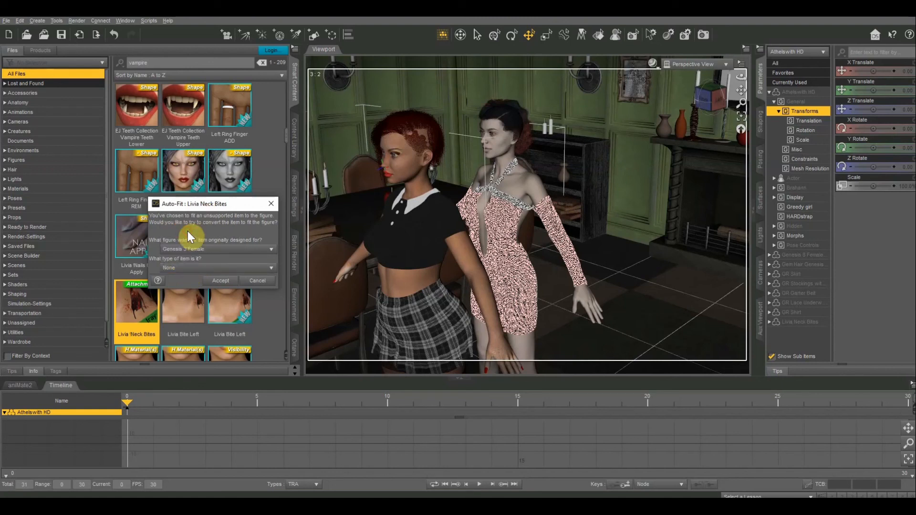
click(221, 280)
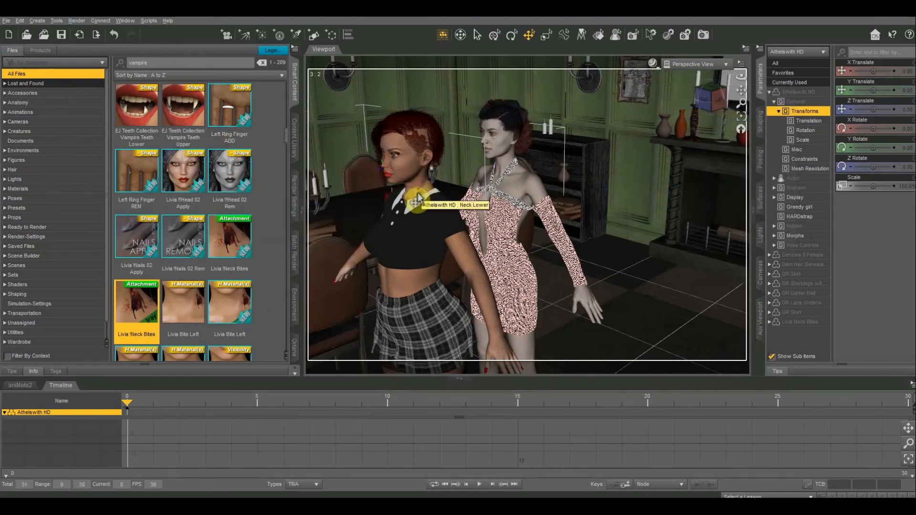
Step: Apply the Livia Vampire - The Bite - Vampire pose to the vampire figure and the matching Victim pose to the woman
scroll(216, 235, down, 5)
scroll(217, 235, down, 3)
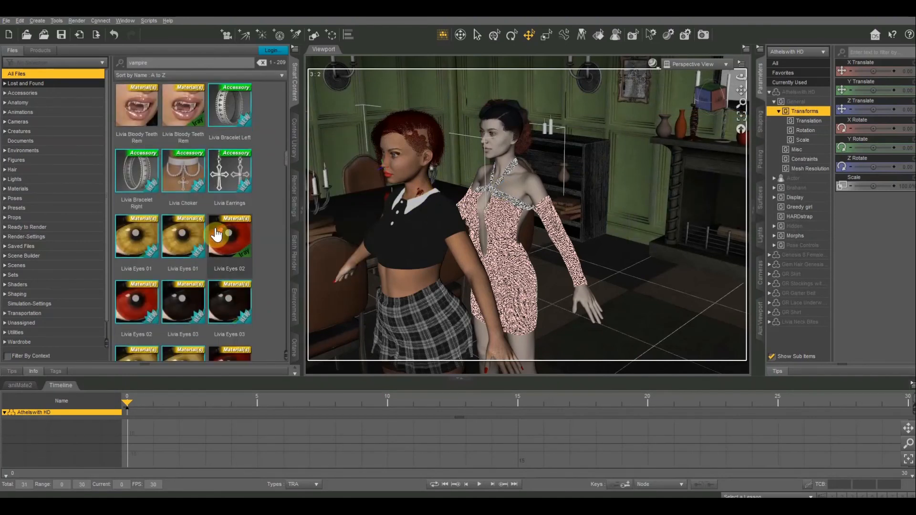
scroll(216, 234, up, 6)
scroll(216, 235, down, 12)
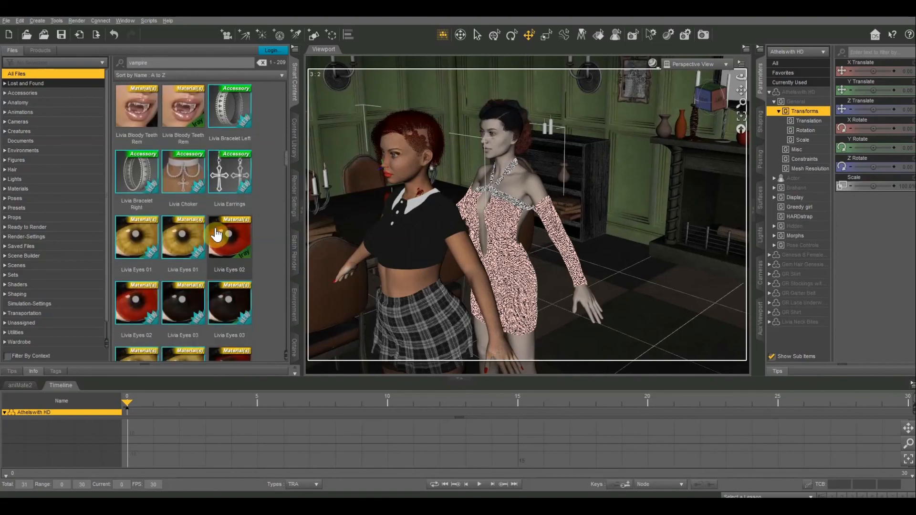
scroll(217, 237, down, 8)
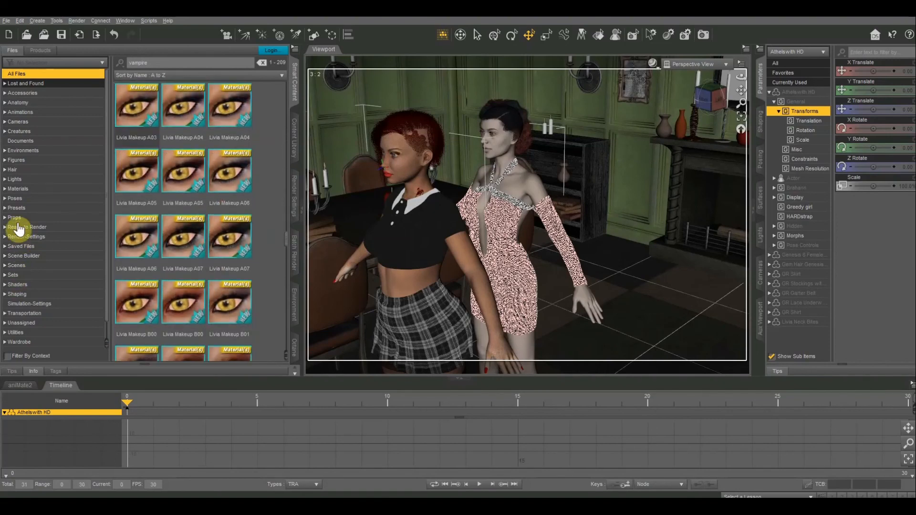
click(16, 198)
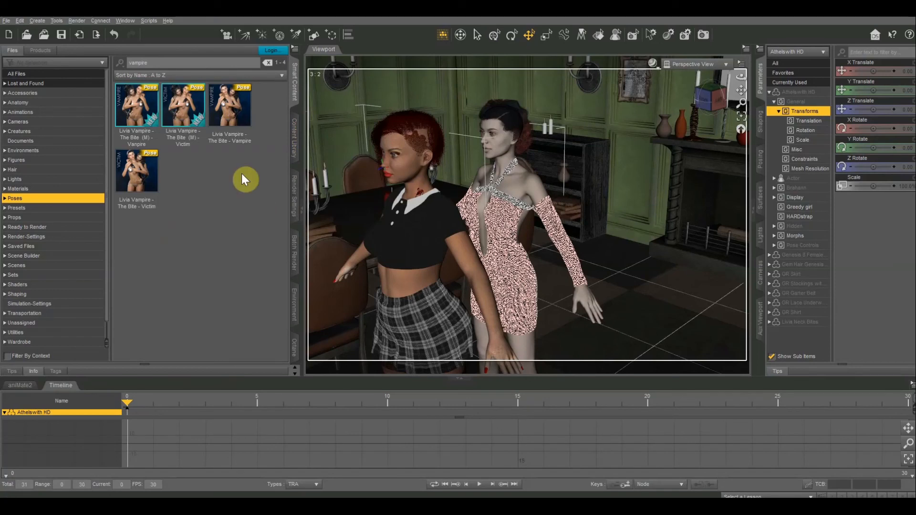
click(533, 189)
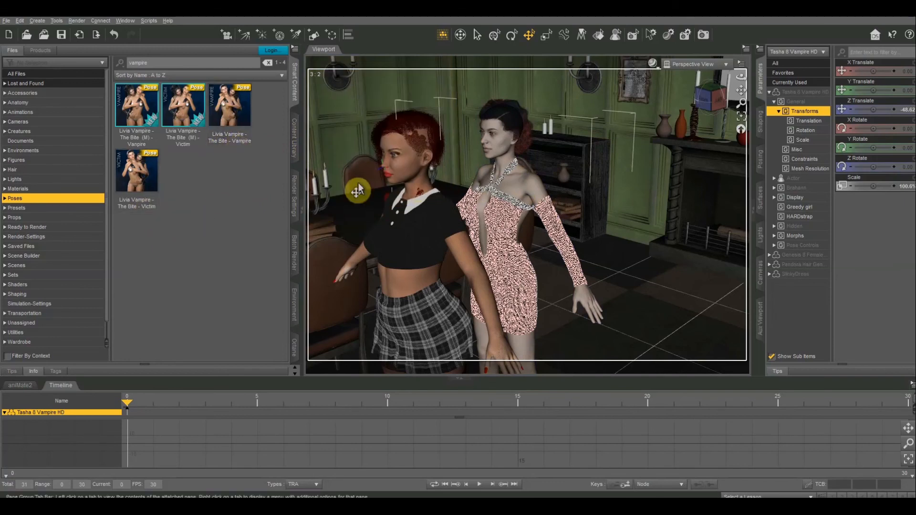
double_click(225, 113)
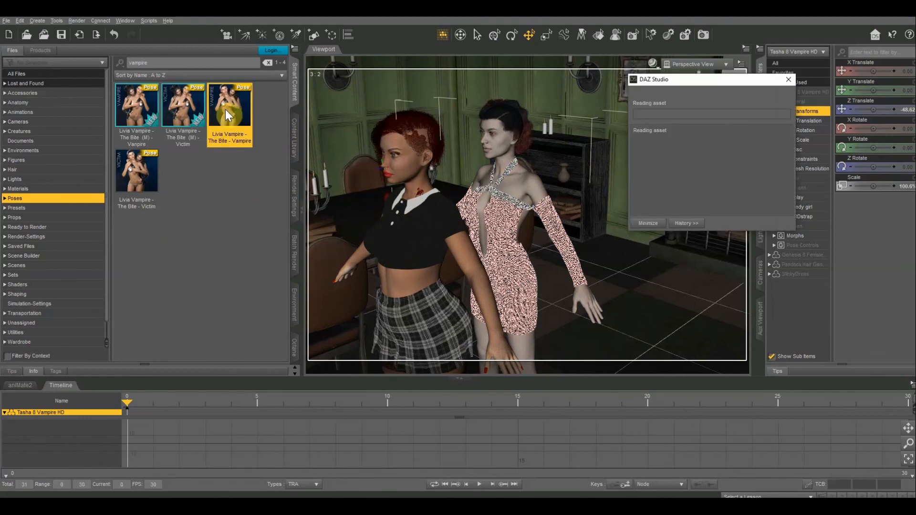
click(465, 261)
double_click(136, 179)
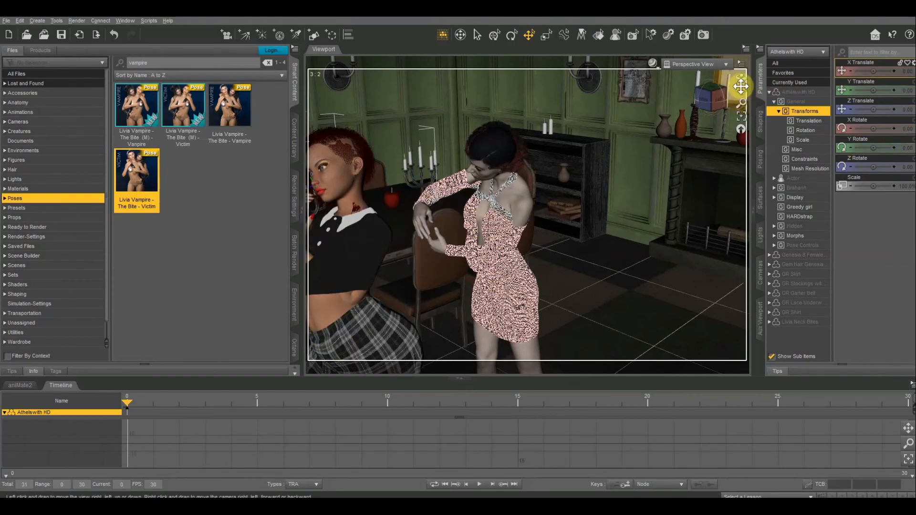
Step: Run the Genesis 3 to Genesis 8 Pose Corrector on the woman for both arms and both legs
drag(741, 89, 741, 87)
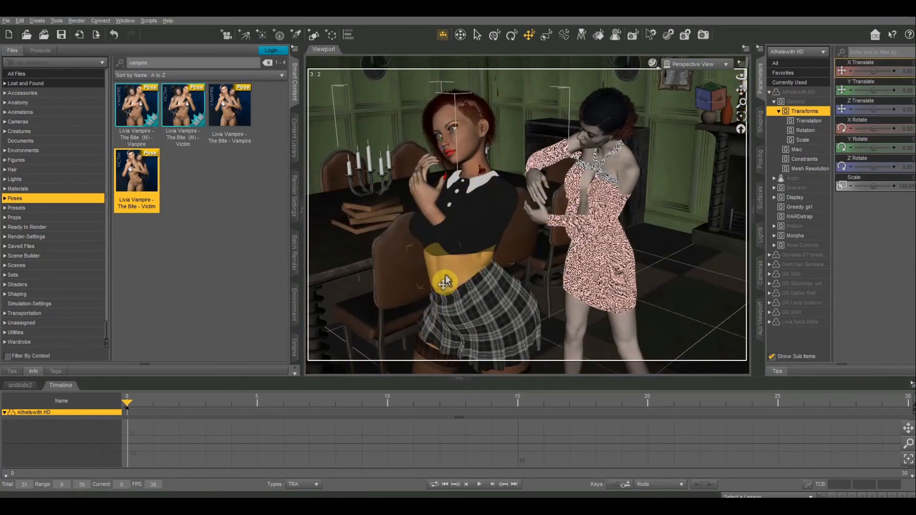
click(150, 22)
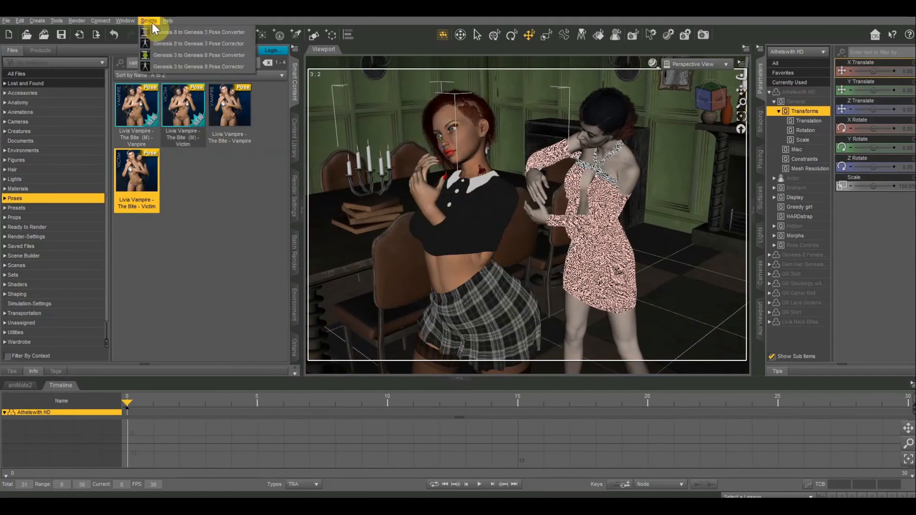
click(225, 67)
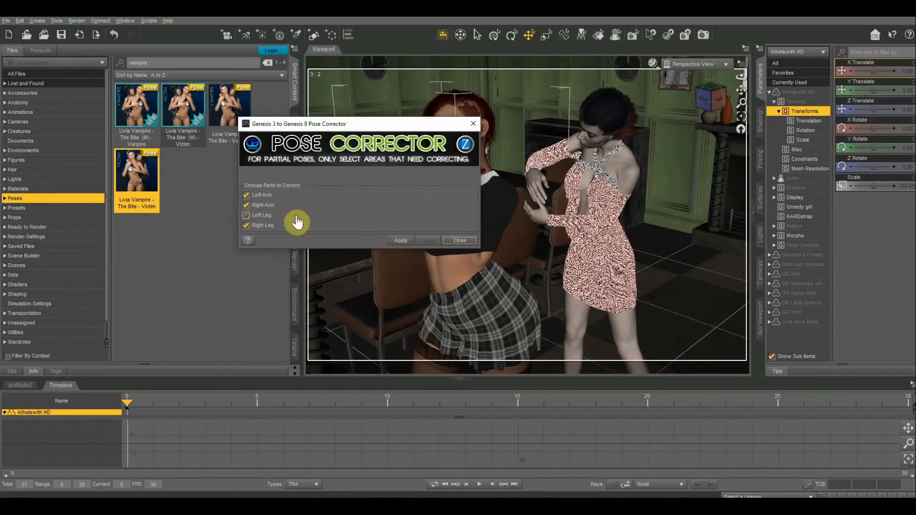
click(297, 217)
click(401, 241)
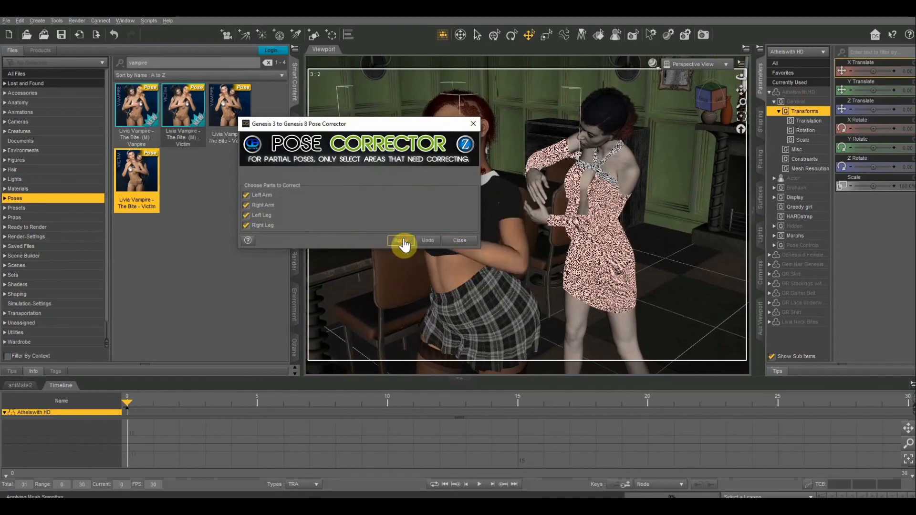
click(459, 241)
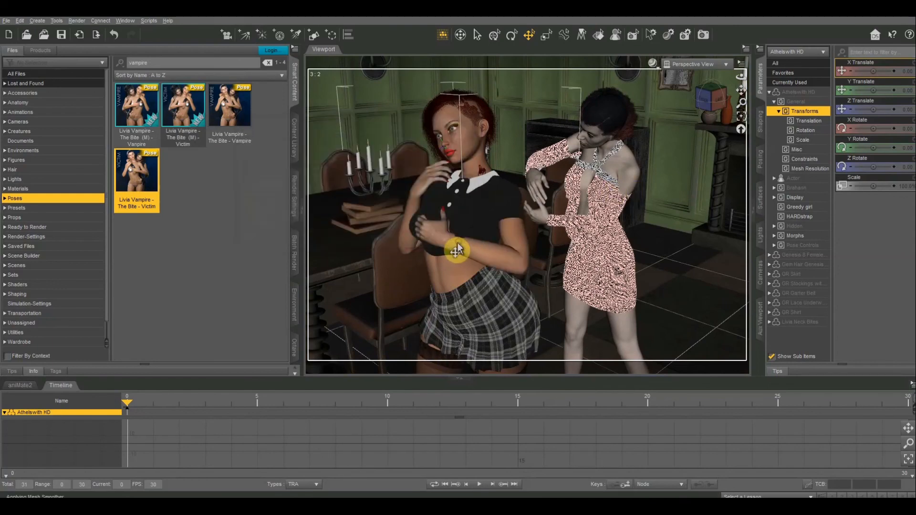
Step: Run the Genesis 3 to Genesis 8 Pose Corrector on the vampire figure for both arms and both legs
click(604, 168)
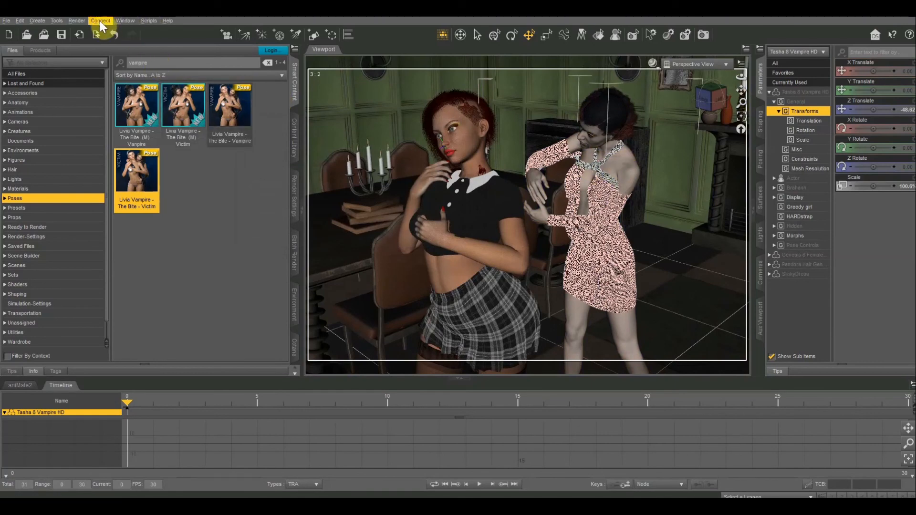
click(145, 20)
click(187, 69)
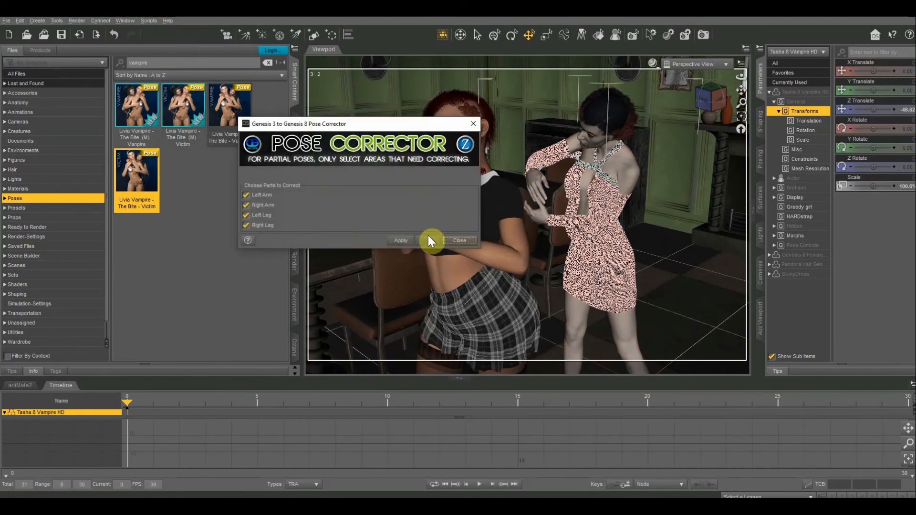
click(401, 241)
click(459, 241)
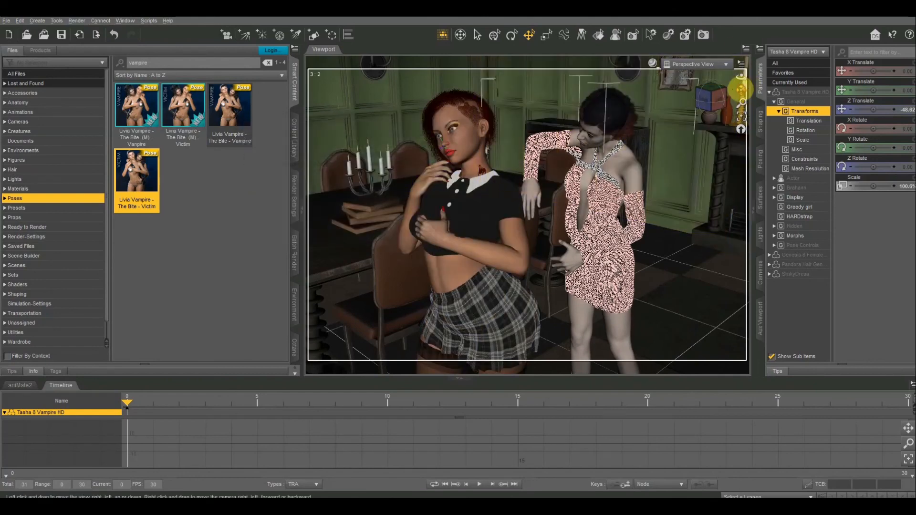
Step: Move the woman backward along Z until she stands directly in front of the vampire, within her arms
drag(739, 91, 741, 90)
scroll(668, 212, down, 3)
click(498, 162)
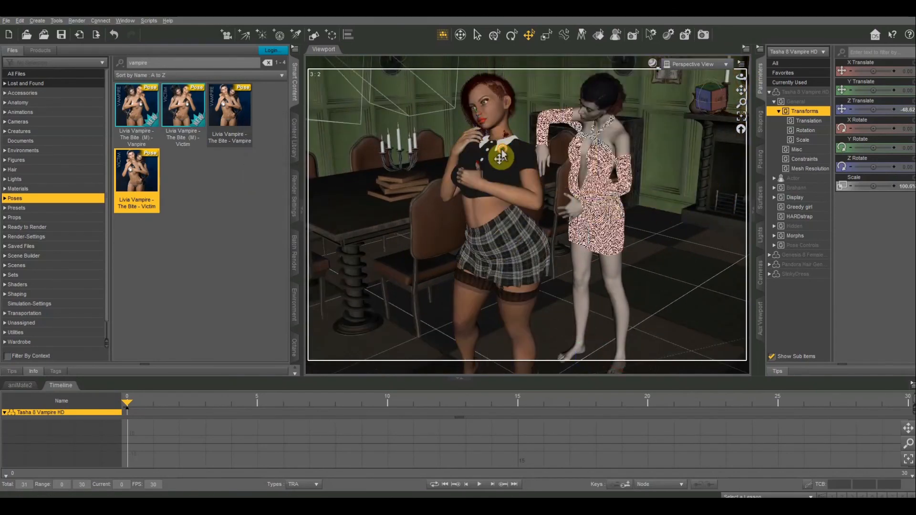
click(871, 166)
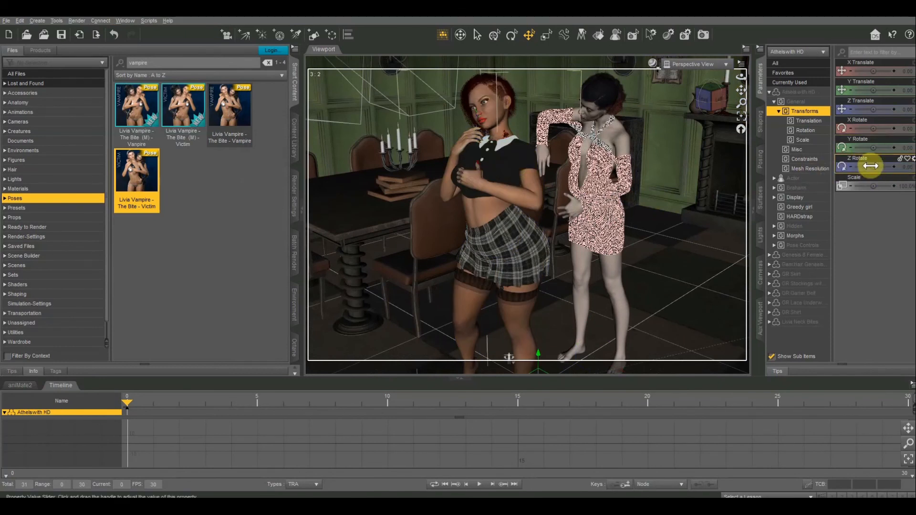
mouse_move(875, 107)
mouse_down()
mouse_move(863, 109)
mouse_move(873, 108)
mouse_up()
scroll(691, 133, up, 5)
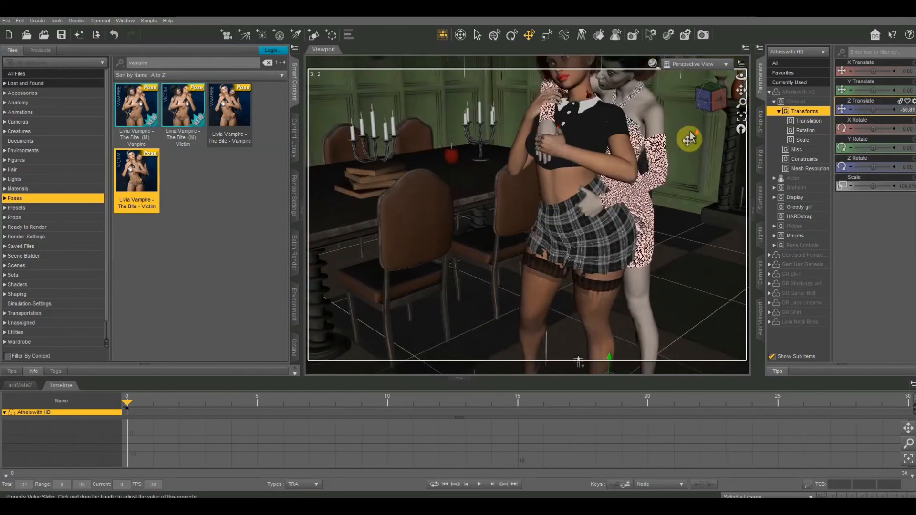
Step: Set the Bend of the vampire's left hand to about 12.9 so it rests on the woman's hip
click(596, 211)
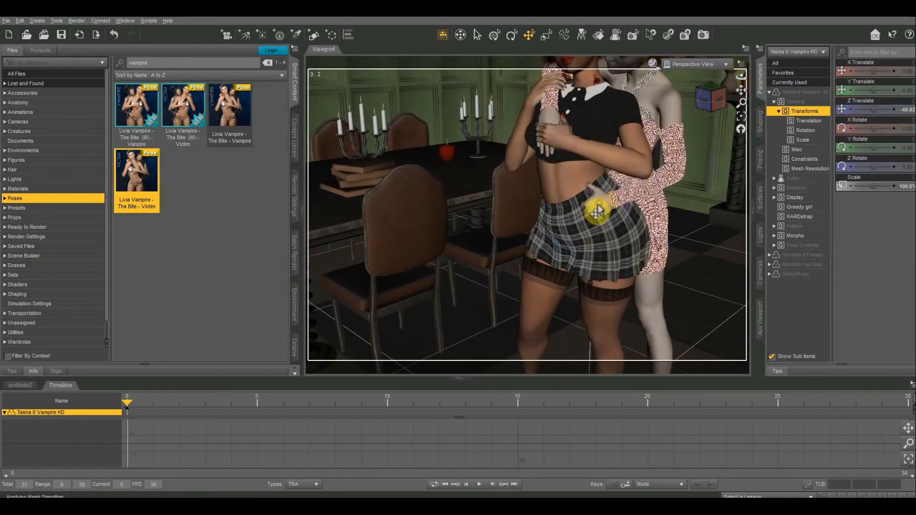
click(597, 211)
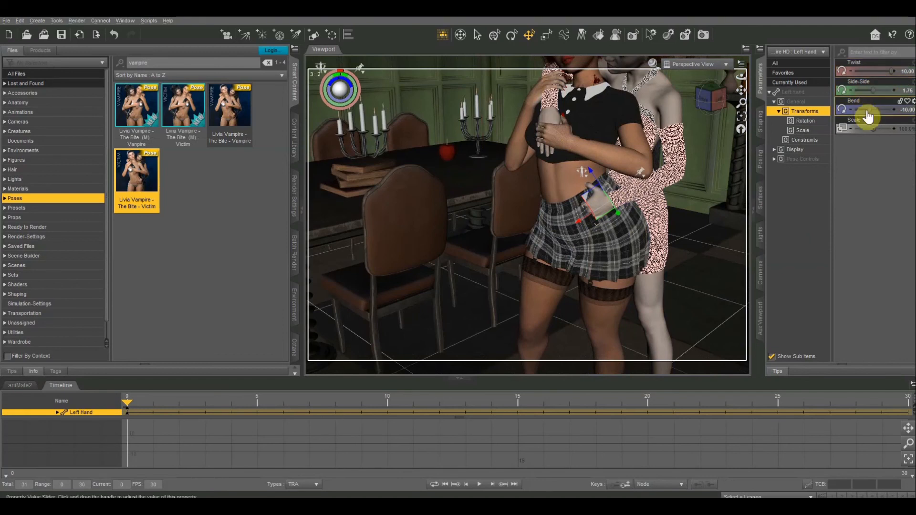
drag(869, 109, 874, 108)
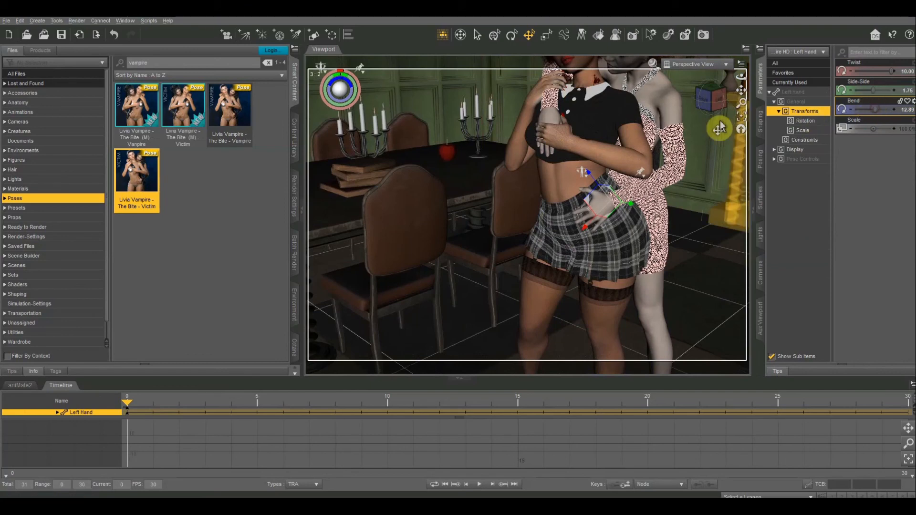
Step: Move the woman slightly further back along Z, to about -56, closer against the vampire's body
drag(713, 95, 672, 107)
scroll(672, 107, down, 1)
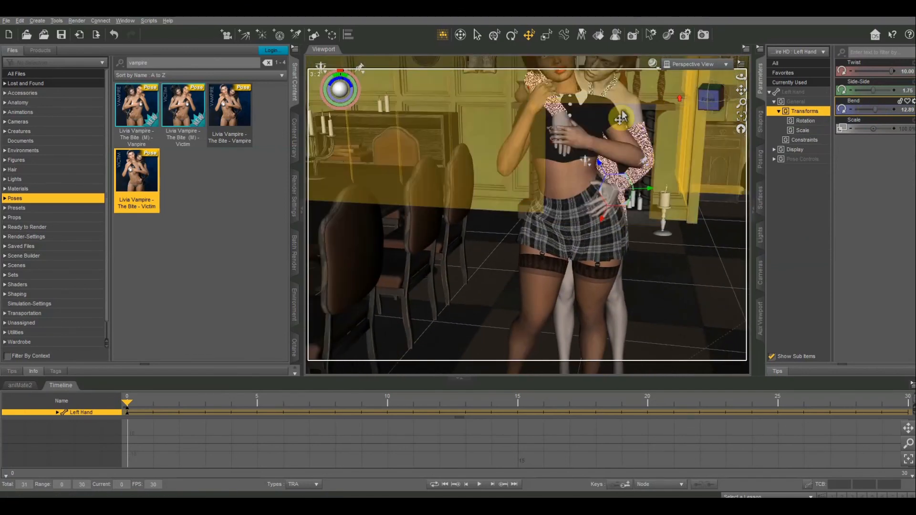
click(583, 129)
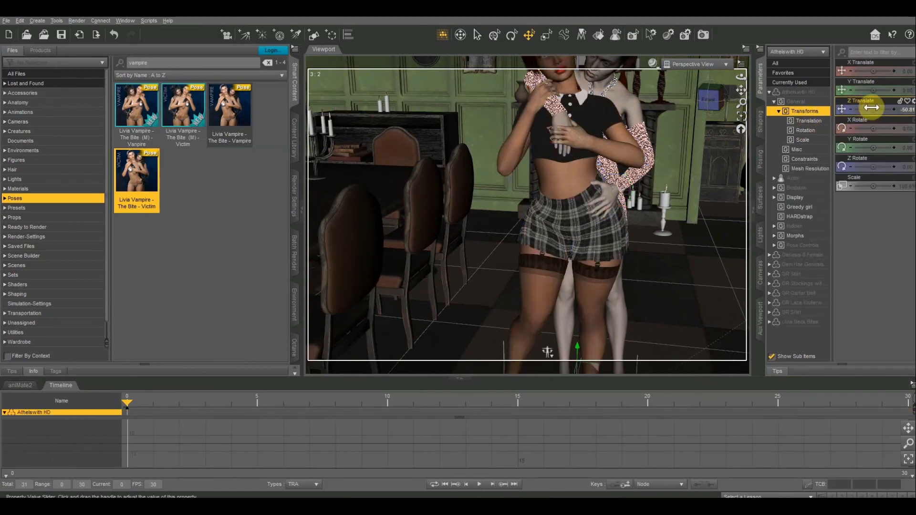
drag(869, 109, 876, 107)
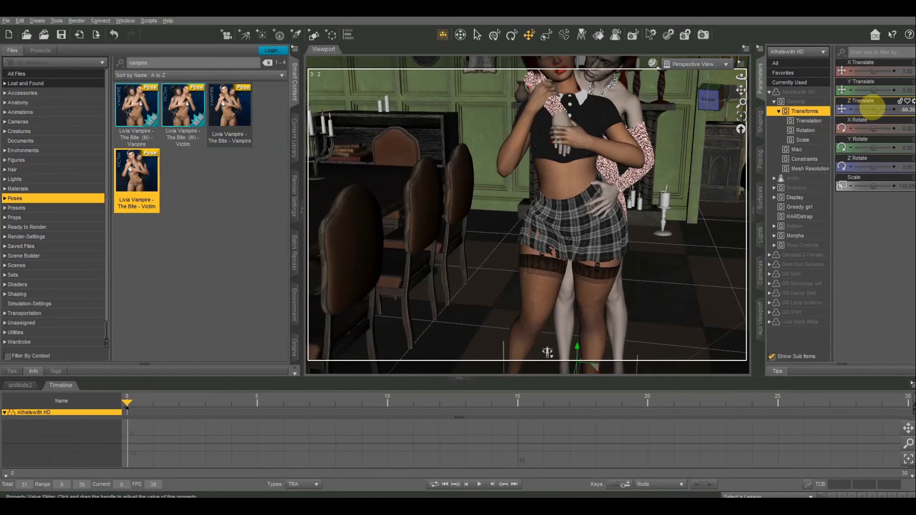
Step: Set the vampire's head Bend to -30, and her upper neck's Bend to about 9.7 and Twist to about 13.9
drag(741, 78, 740, 90)
scroll(710, 98, up, 1)
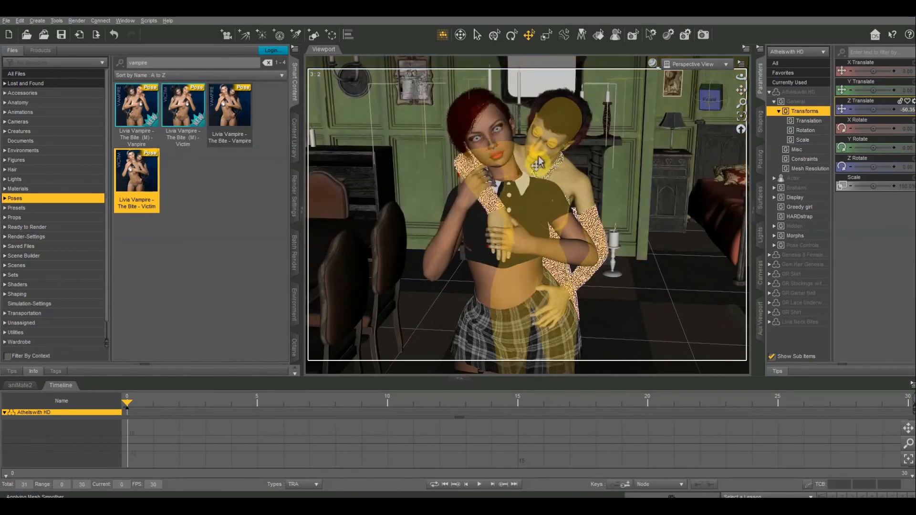
click(559, 143)
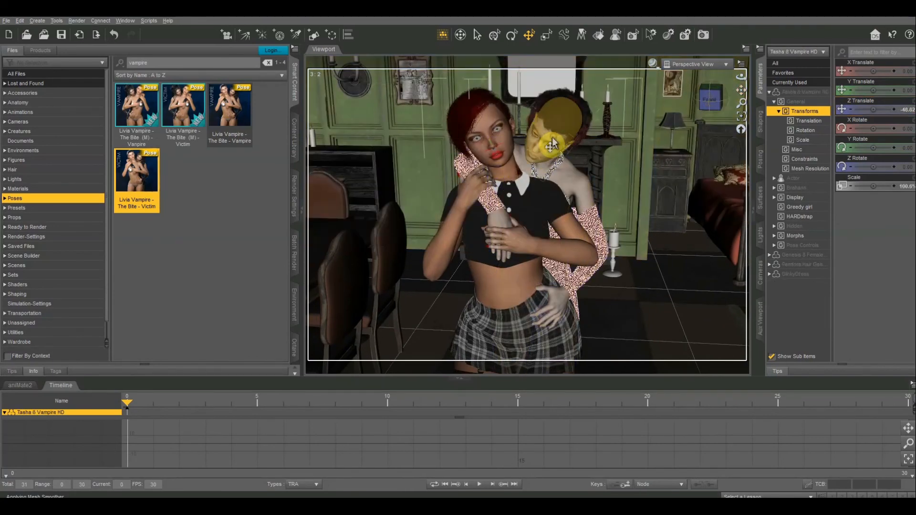
click(560, 143)
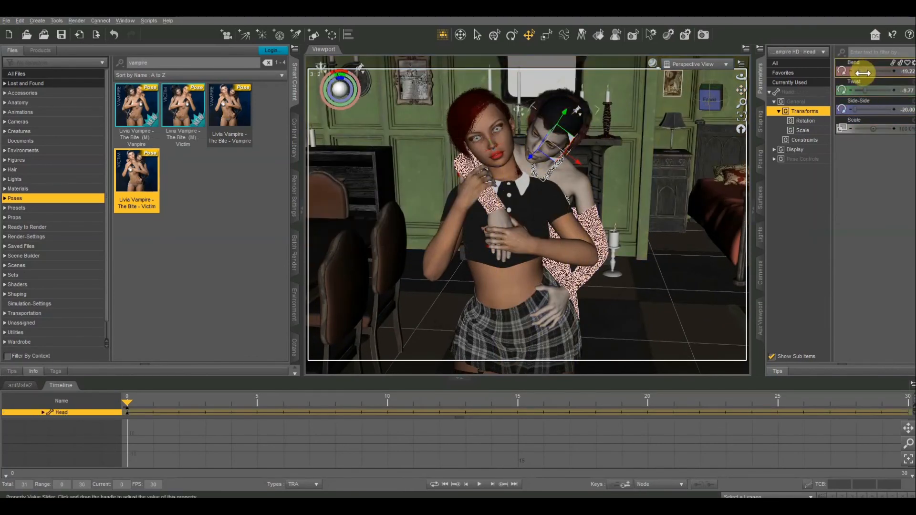
drag(859, 70, 838, 69)
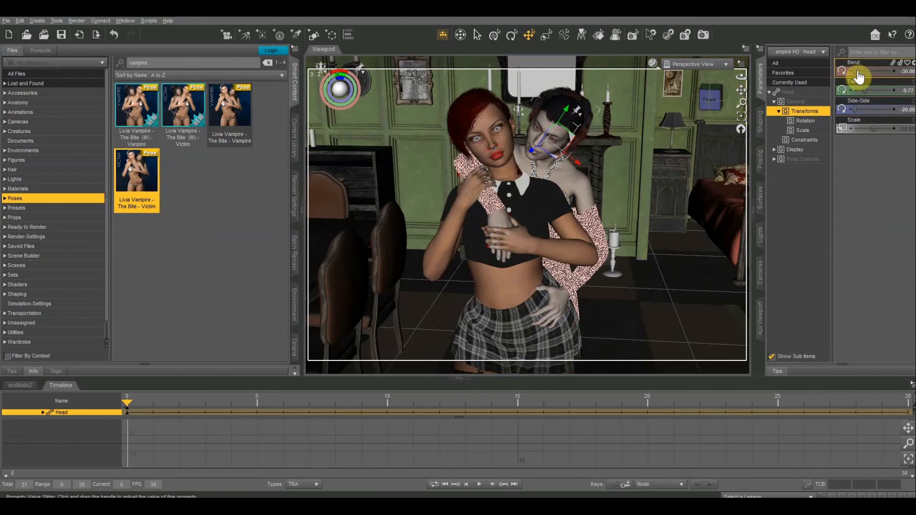
click(548, 162)
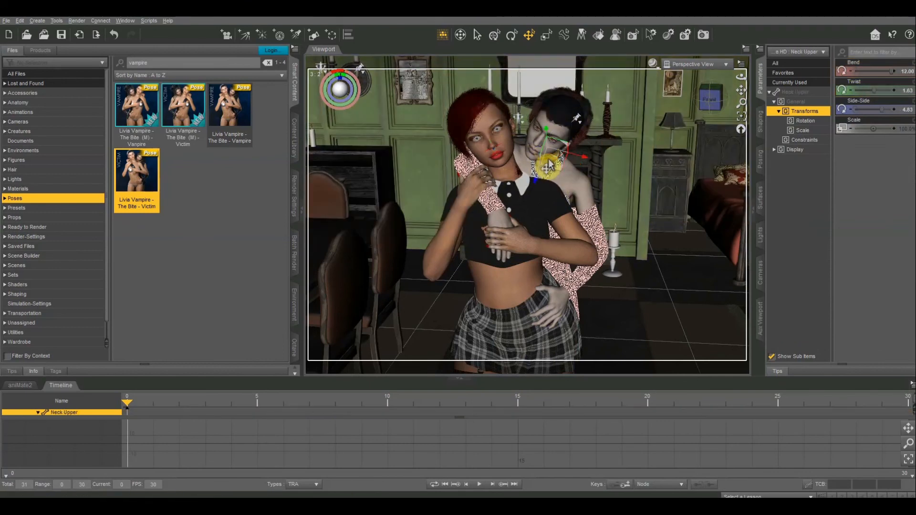
drag(884, 70, 884, 91)
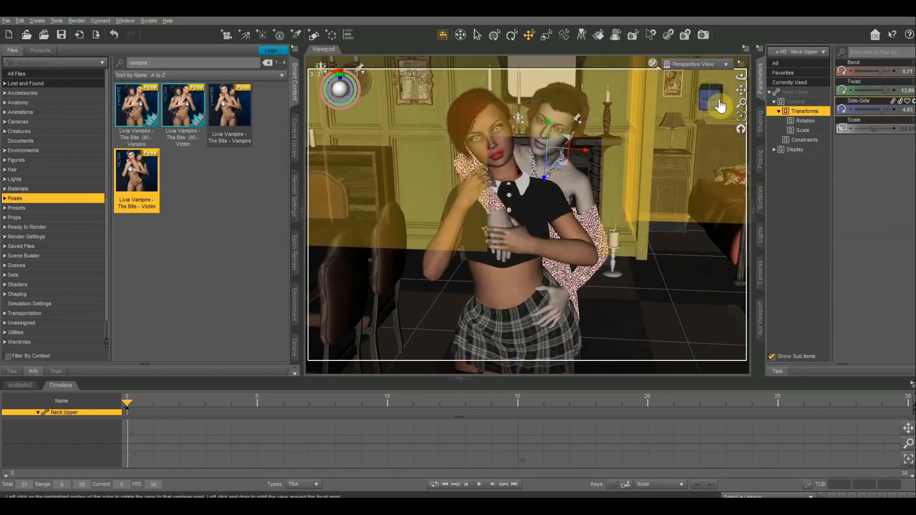
Step: Find the "tasha" expressions among the context-filtered poses and apply CDITasha8 Bite to the vampire figure
drag(710, 99, 729, 98)
scroll(711, 106, up, 3)
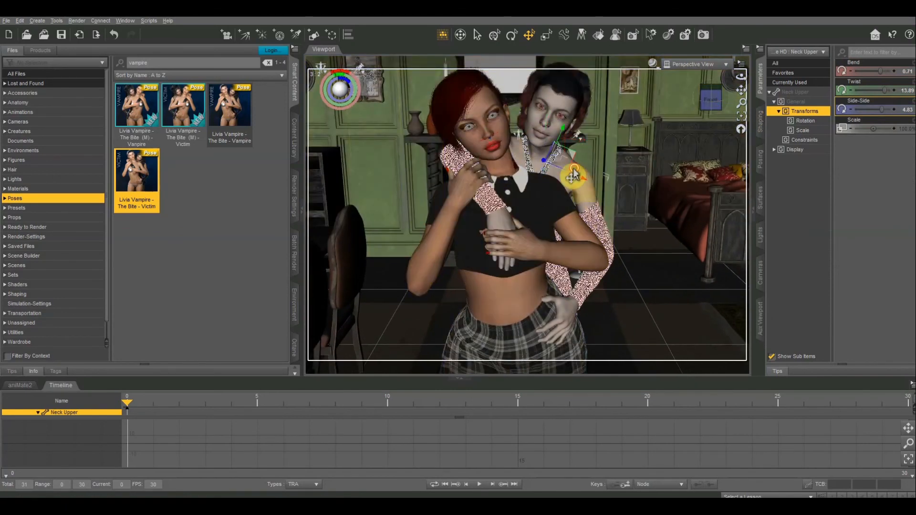
click(575, 177)
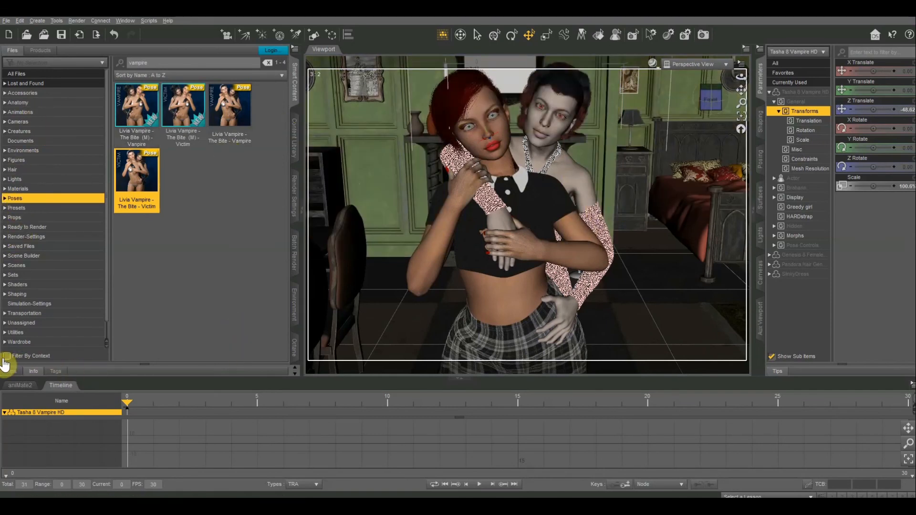
click(7, 357)
double_click(16, 170)
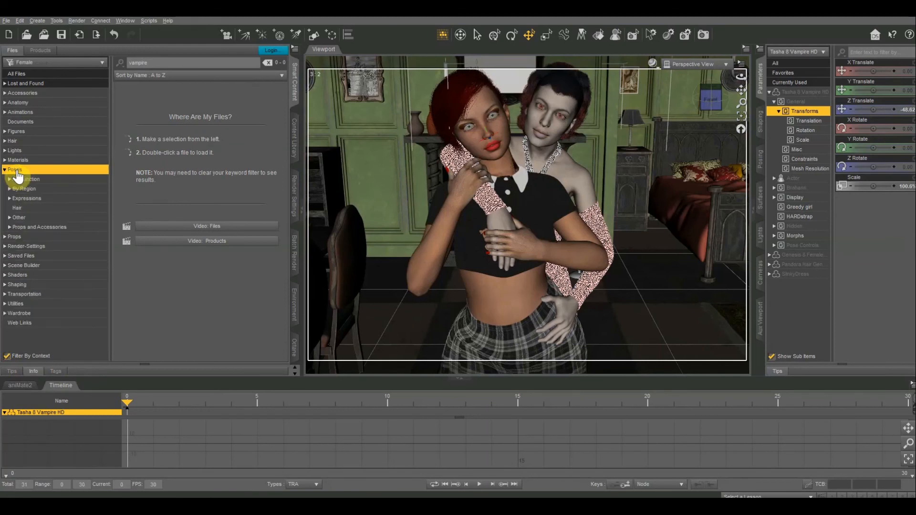
click(157, 63)
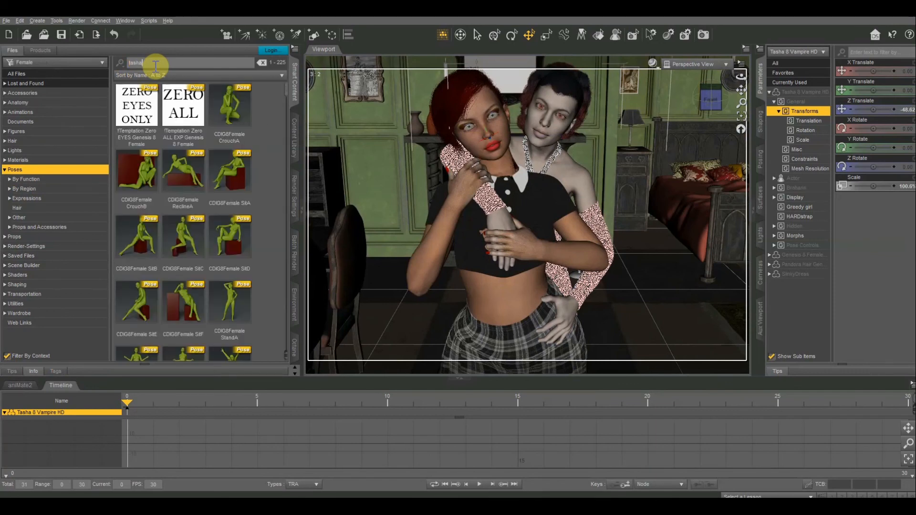
scroll(184, 184, down, 10)
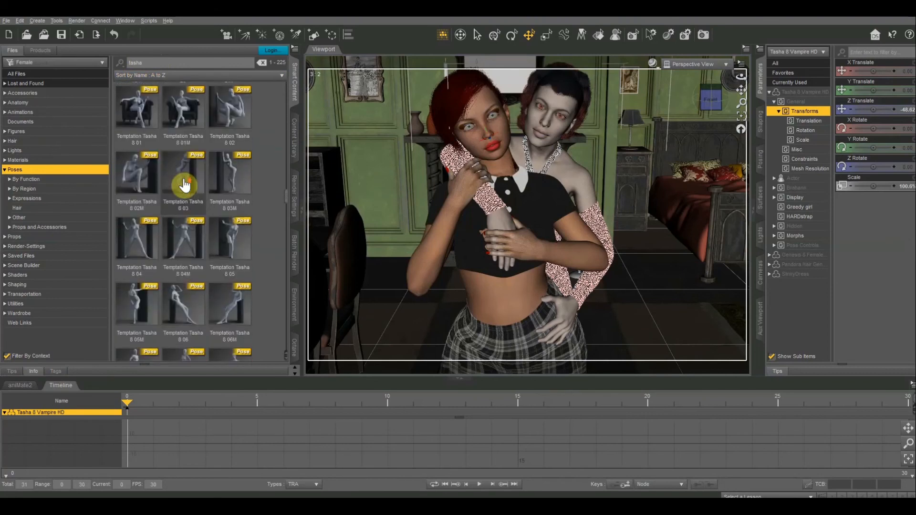
scroll(184, 184, up, 1)
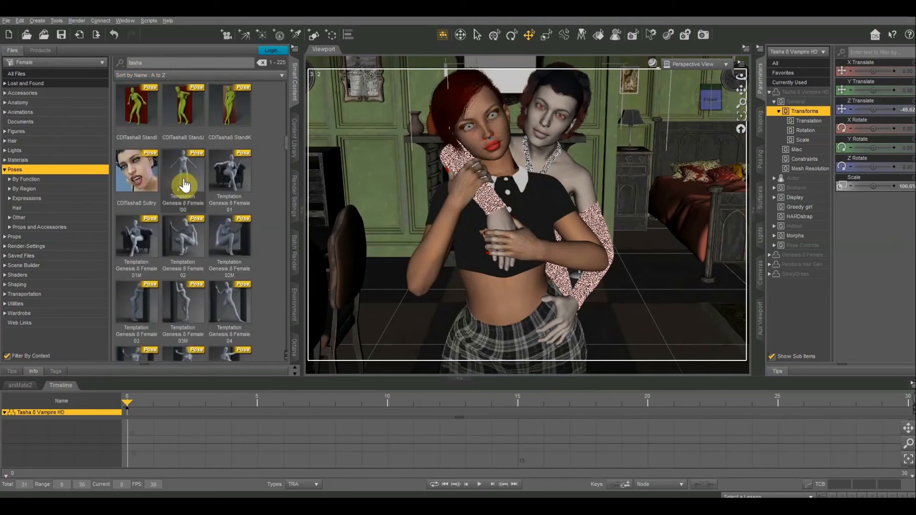
click(27, 199)
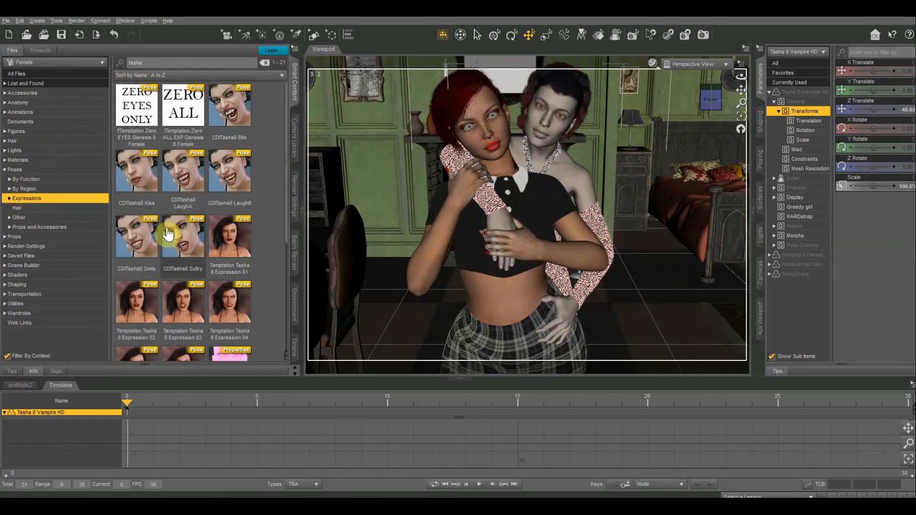
double_click(231, 106)
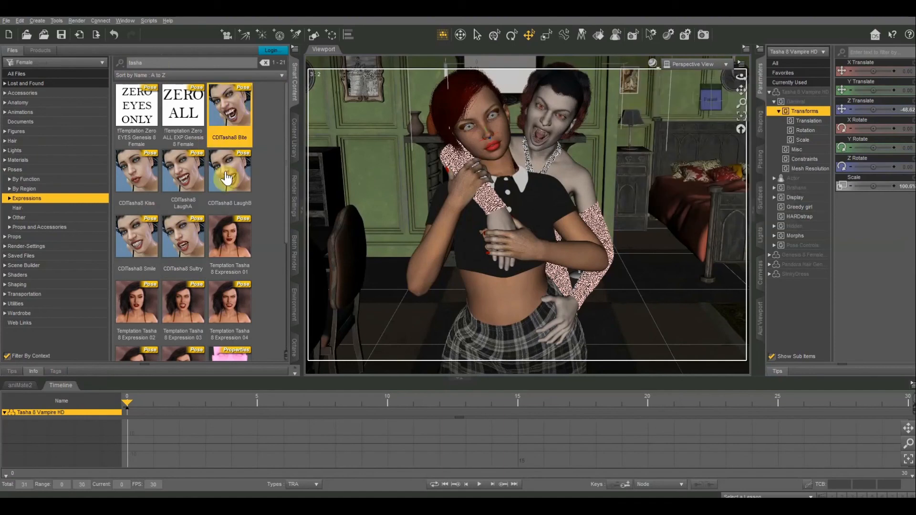
Step: Clear the content search and apply the Burlesque Dance Expression Sultry The Girl 8 to the woman
click(496, 307)
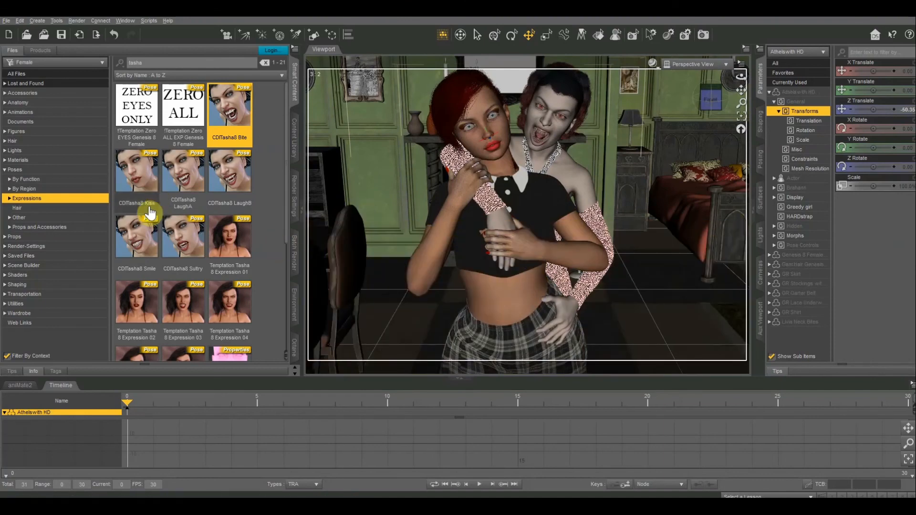
scroll(213, 261, down, 3)
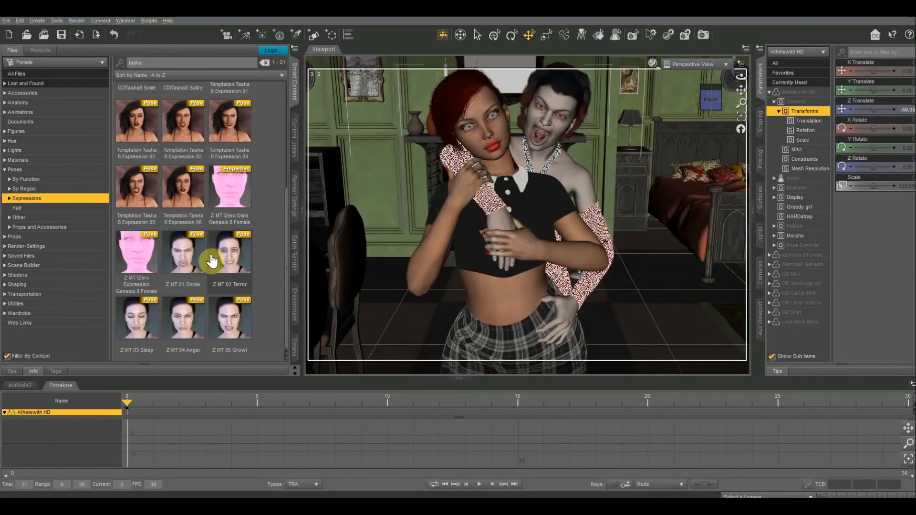
click(264, 62)
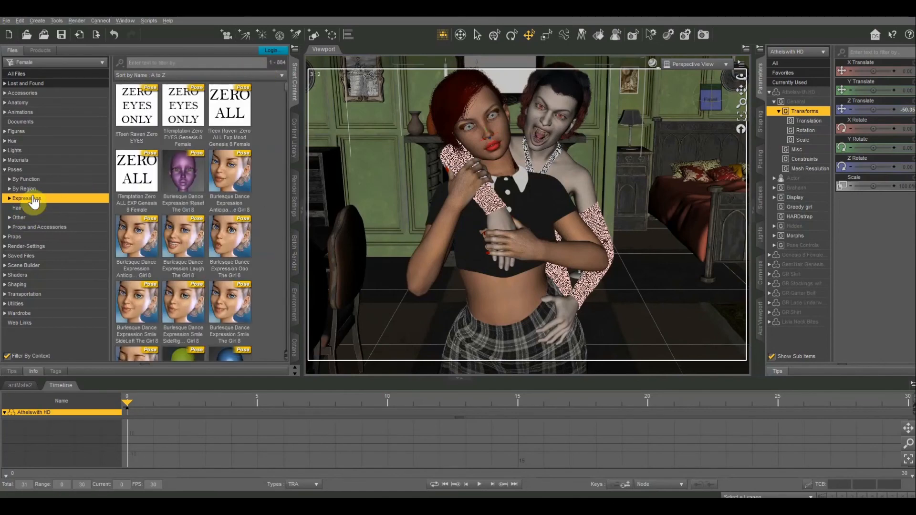
scroll(119, 284, down, 3)
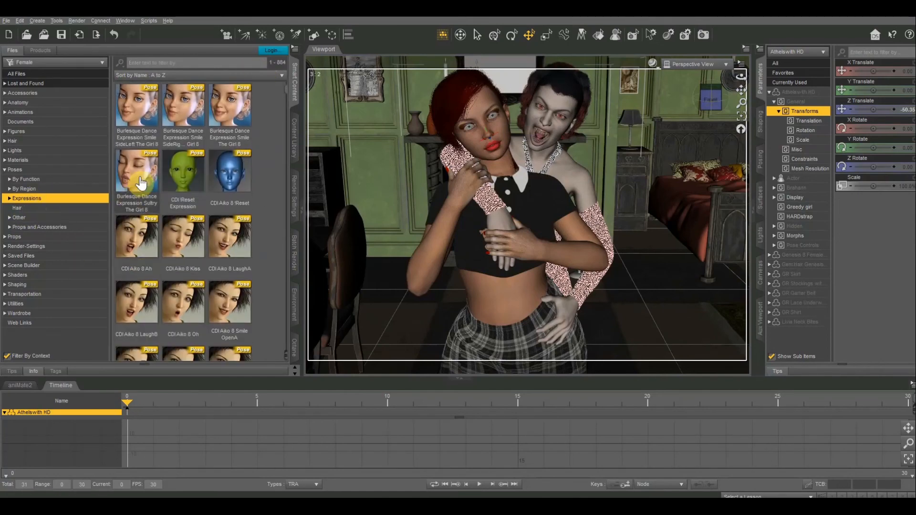
double_click(141, 182)
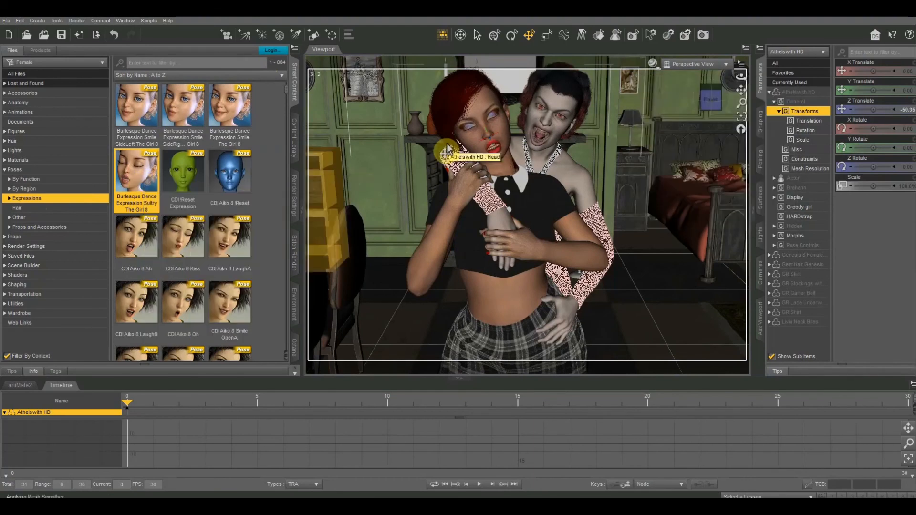
Step: Preview the posed pair up close in NVIDIA Iray draw style, and return the viewport to Texture Shaded
drag(710, 101, 738, 93)
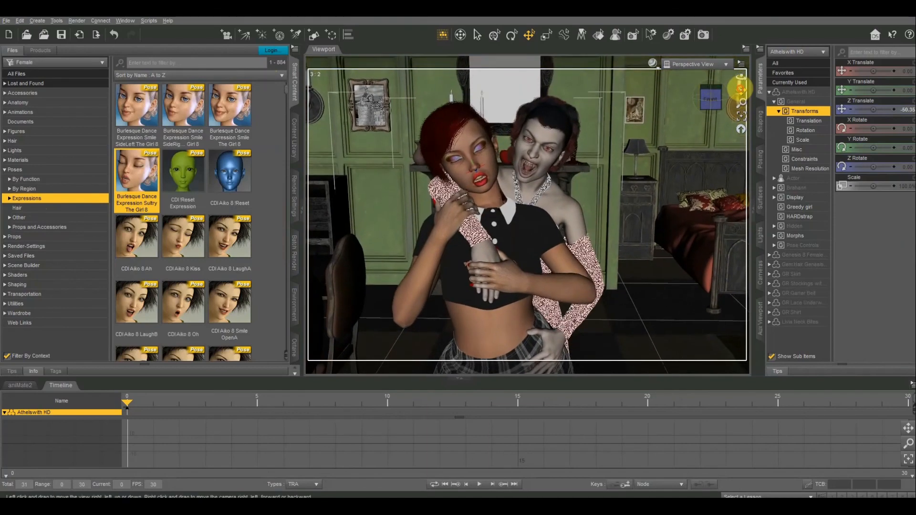
click(652, 64)
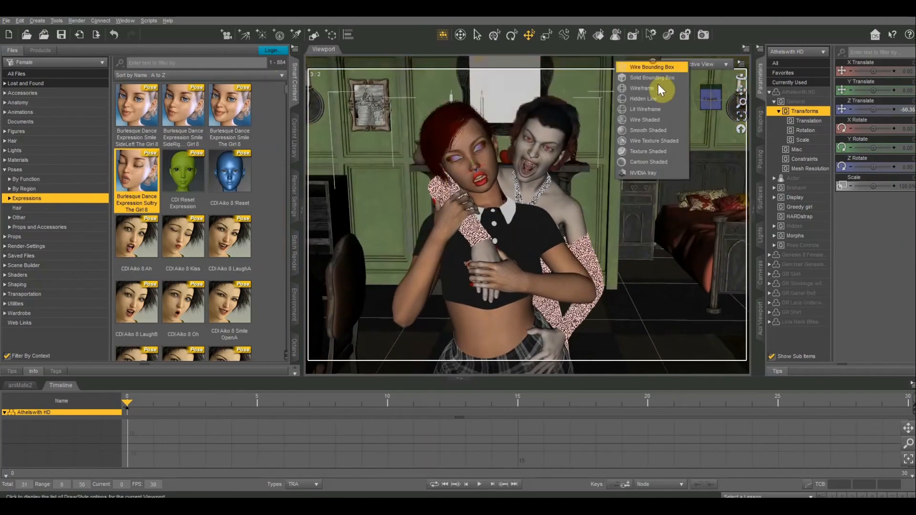
click(645, 172)
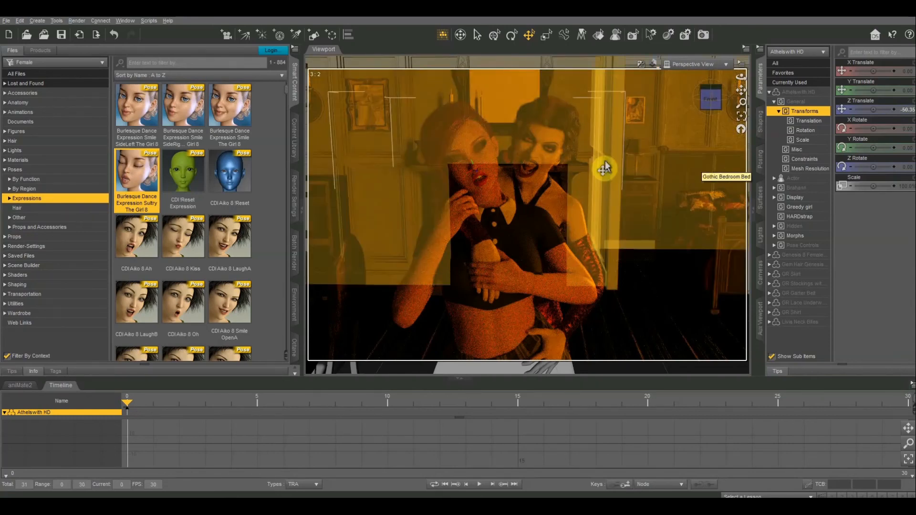
click(654, 66)
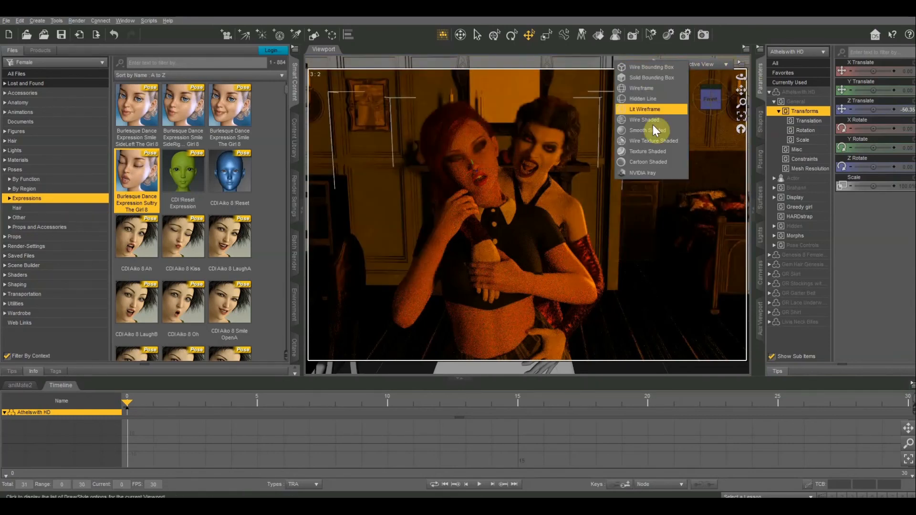
click(655, 151)
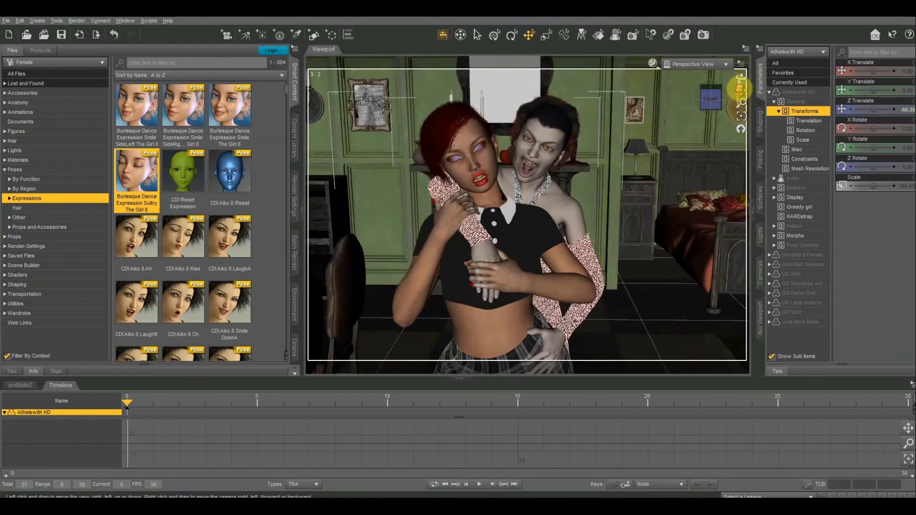
Step: Change the parent of the Athelswith HD figure to Tasha 8 Vampire HD, leaving Parent in place off
drag(739, 88, 514, 216)
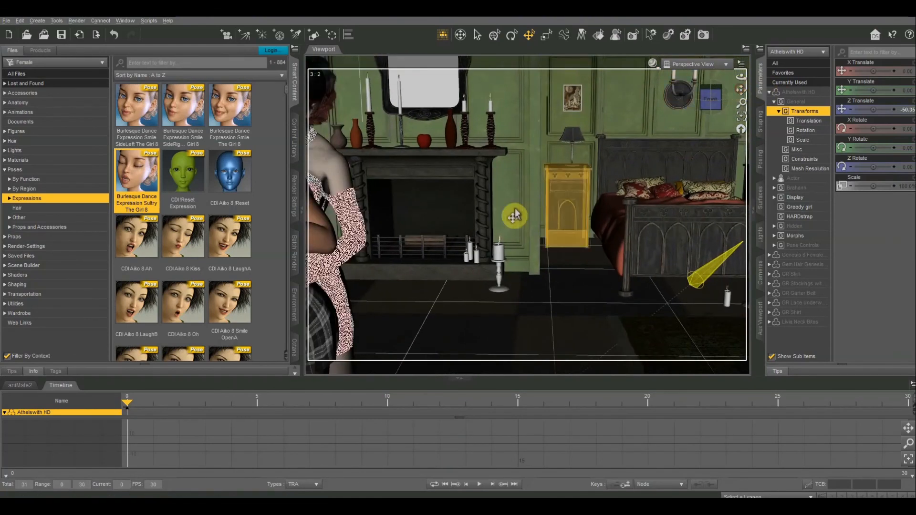
scroll(514, 215, down, 3)
mouse_move(741, 91)
mouse_down()
mouse_move(870, 89)
mouse_move(740, 91)
mouse_up()
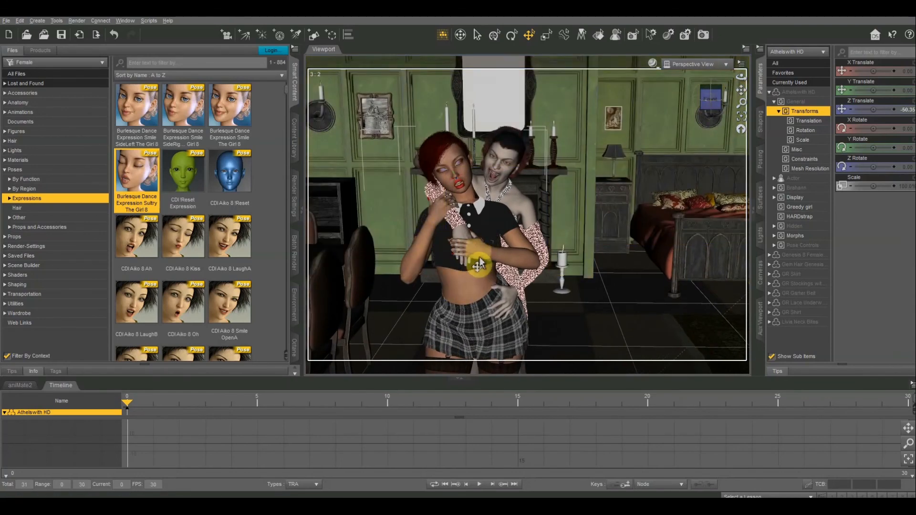
right_click(464, 291)
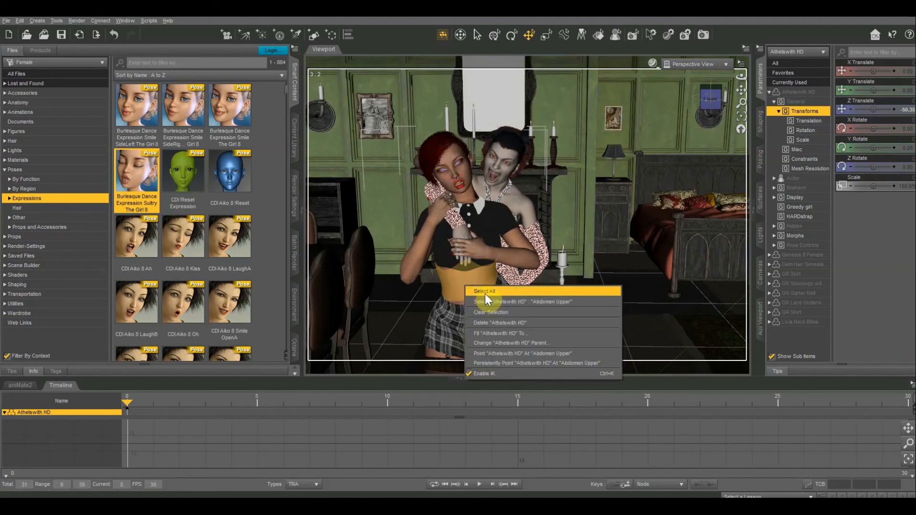
click(500, 342)
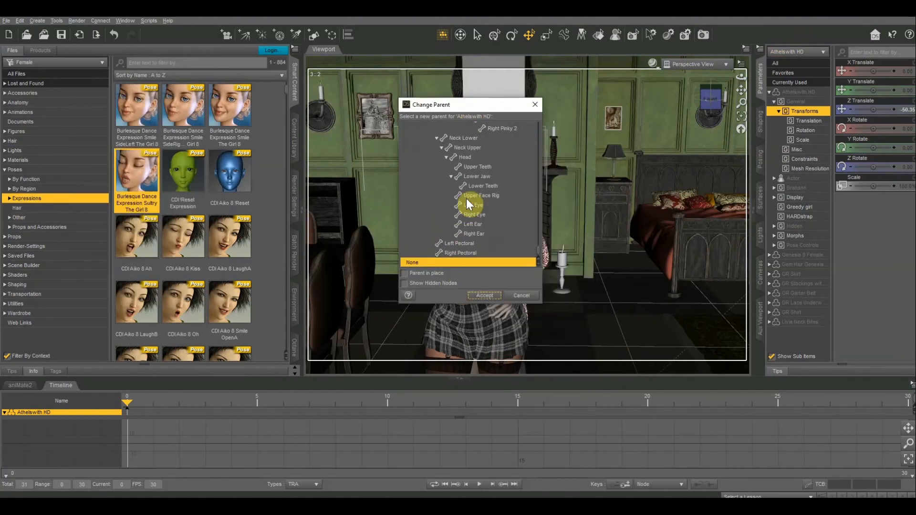
scroll(506, 244, down, 3)
click(534, 238)
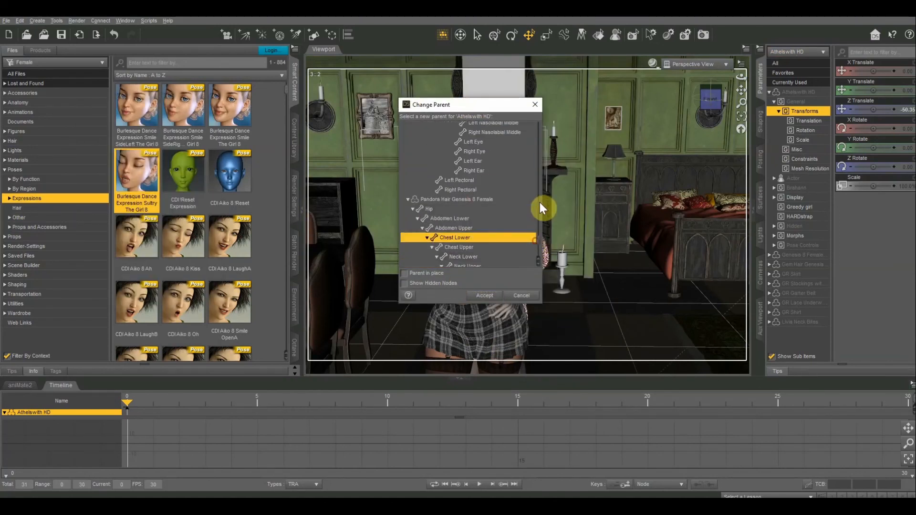
scroll(540, 219, up, 10)
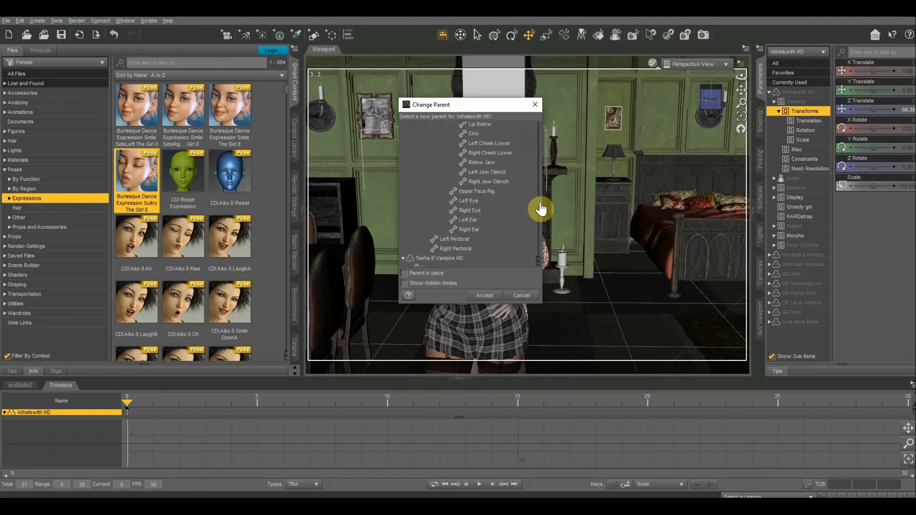
click(439, 258)
scroll(457, 245, down, 1)
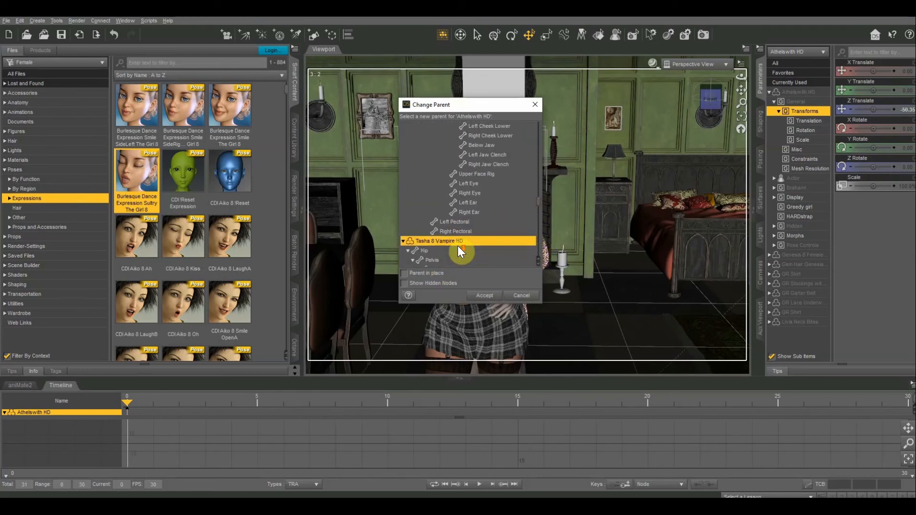
click(484, 295)
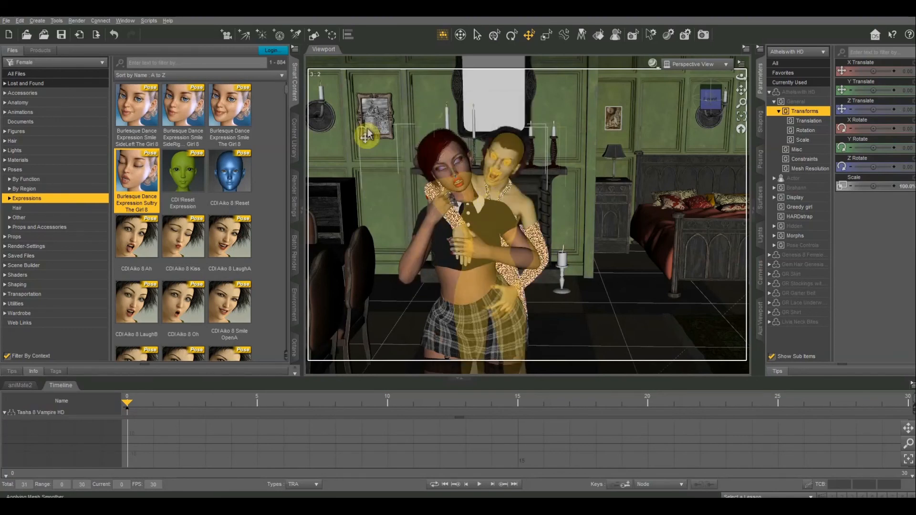
Step: Turn the vampire with the parented woman to a Y Rotate of about 77, and move the pair to X Translate about 185, Z Translate about -278
click(511, 204)
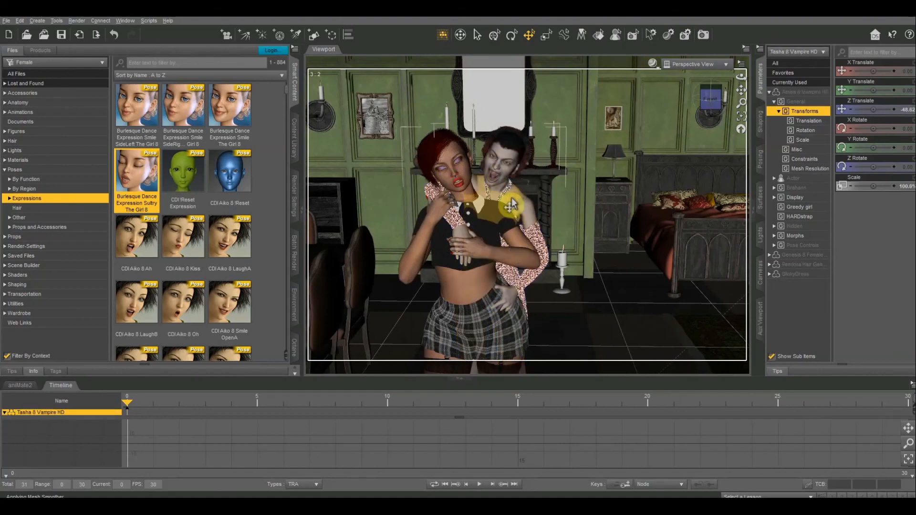
drag(870, 148, 883, 147)
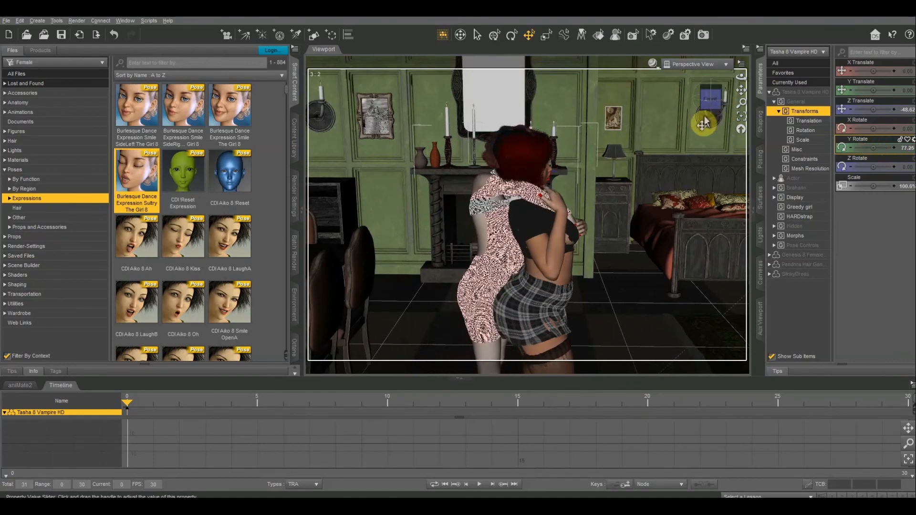
click(710, 103)
drag(709, 104, 740, 89)
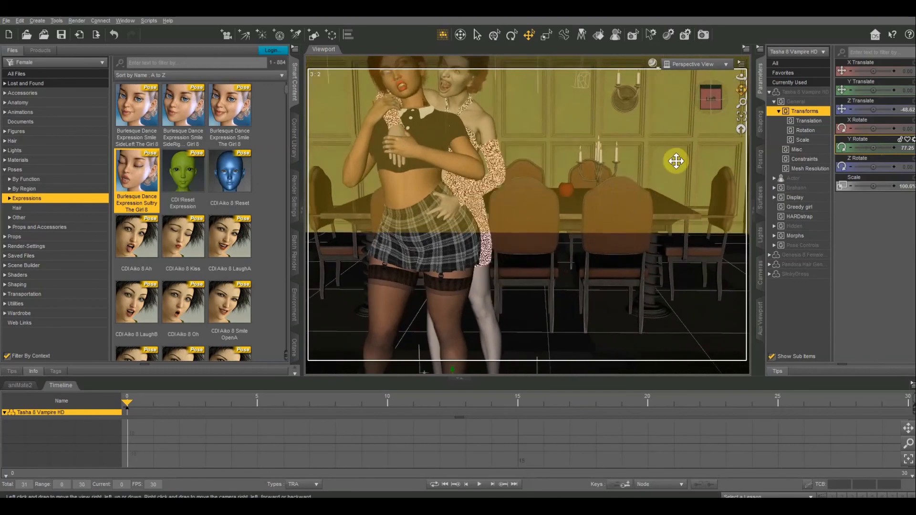
scroll(589, 212, down, 4)
scroll(589, 211, up, 4)
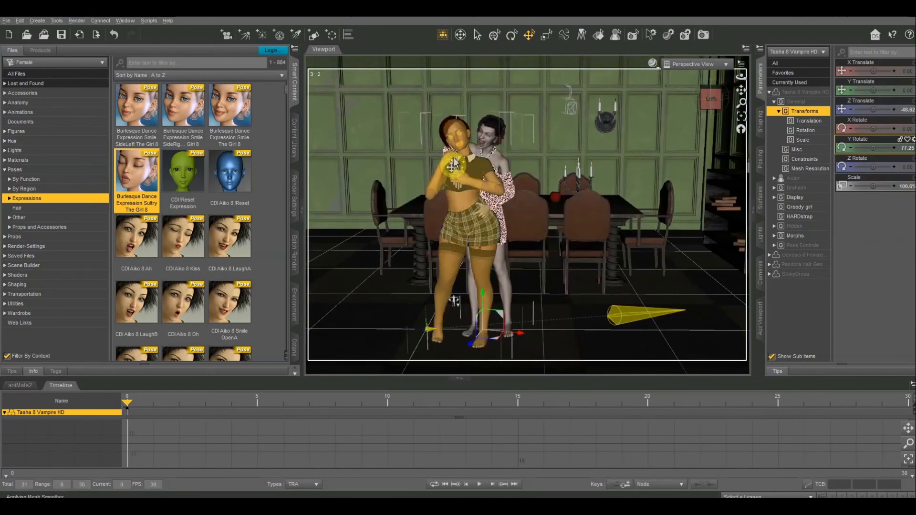
drag(404, 390, 398, 431)
drag(740, 76, 507, 241)
Step: Try tilting the vampire and woman with a Z Rotate of about -15.6, and undo the tilt
drag(855, 167, 866, 166)
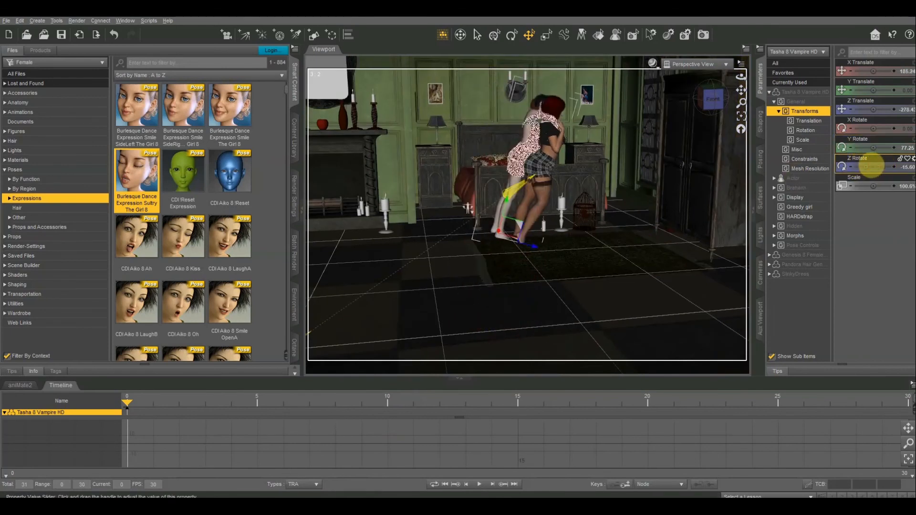
click(20, 21)
click(28, 28)
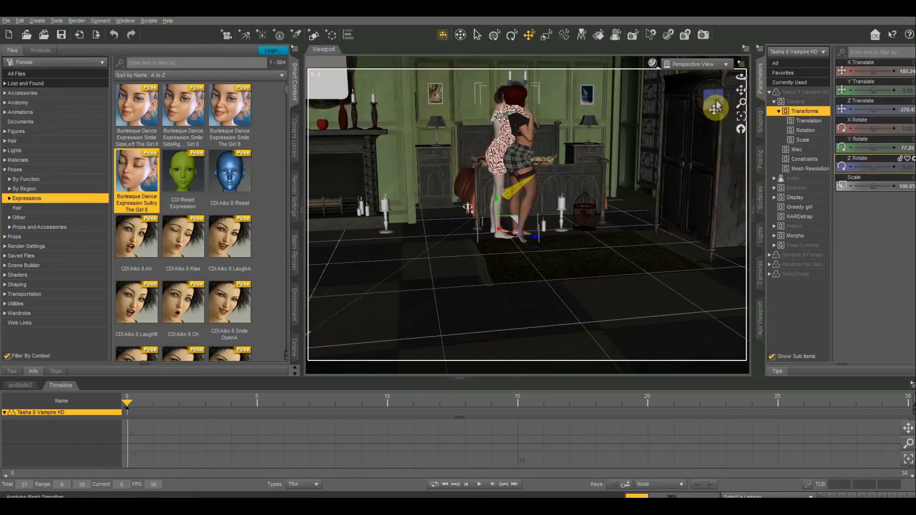
Step: Set the vampire's Y Rotate to about 13.1 so the pair stands before the bed, and her left hand's Bend to about 24.7
drag(873, 148, 861, 147)
scroll(540, 156, up, 6)
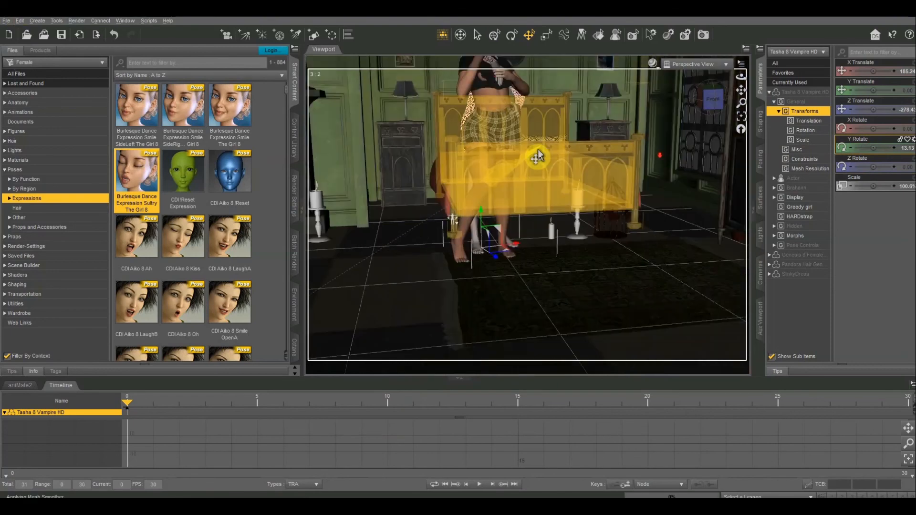
drag(743, 88, 698, 167)
drag(714, 98, 665, 139)
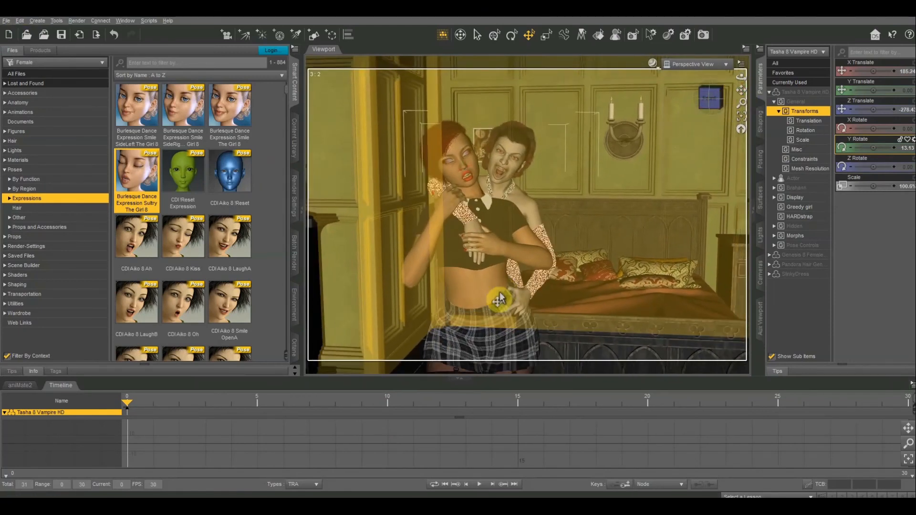
click(524, 305)
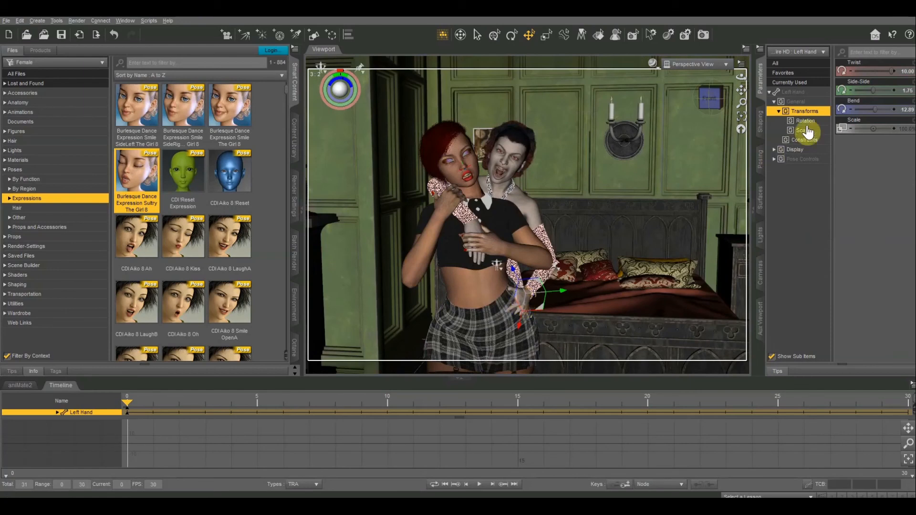
drag(867, 108, 878, 111)
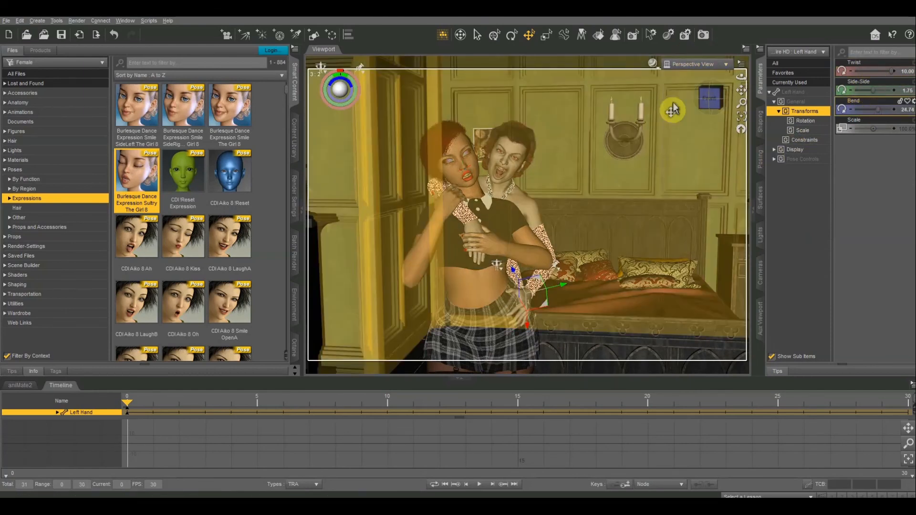
Step: Preview the repositioned pair by the bed in NVIDIA Iray draw style, and return the viewport to Texture Shaded
click(652, 63)
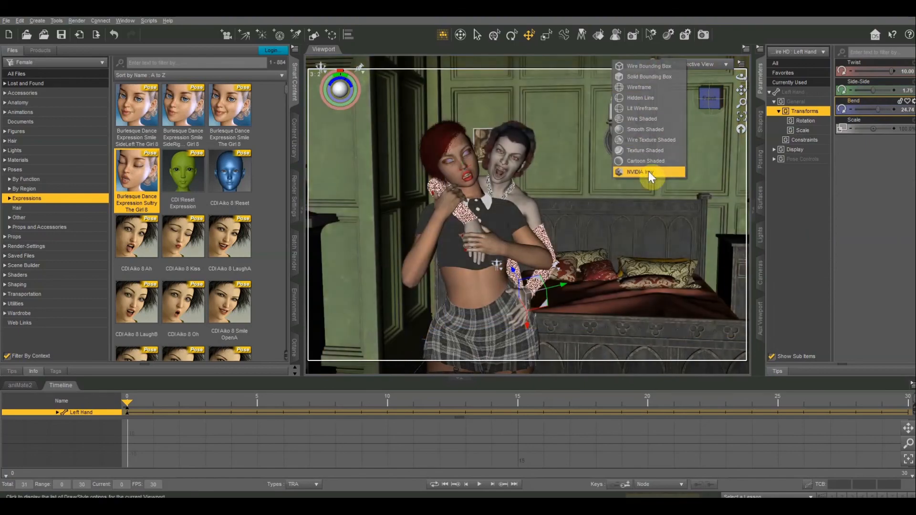
click(649, 172)
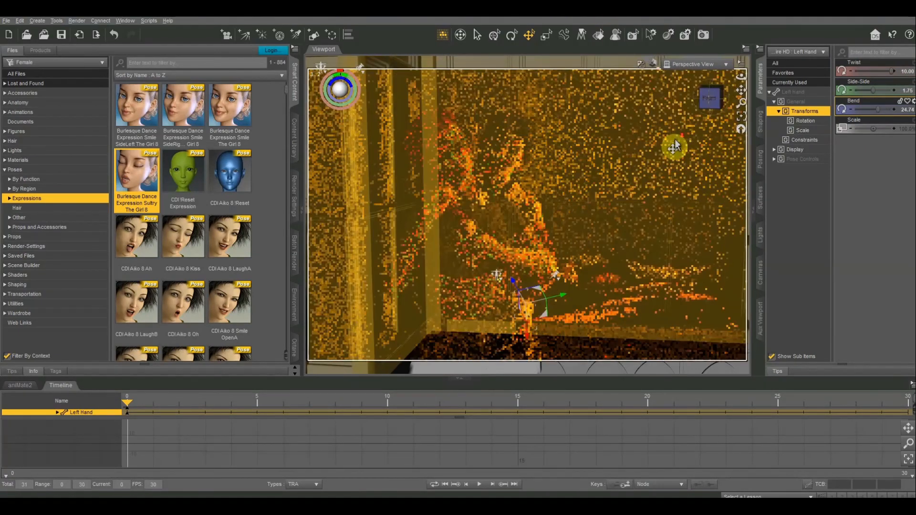
drag(741, 85, 750, 86)
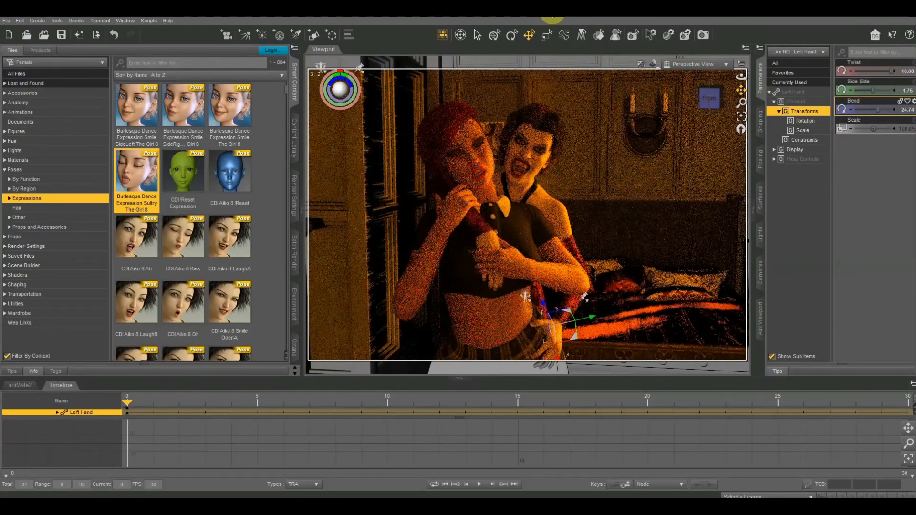
click(653, 64)
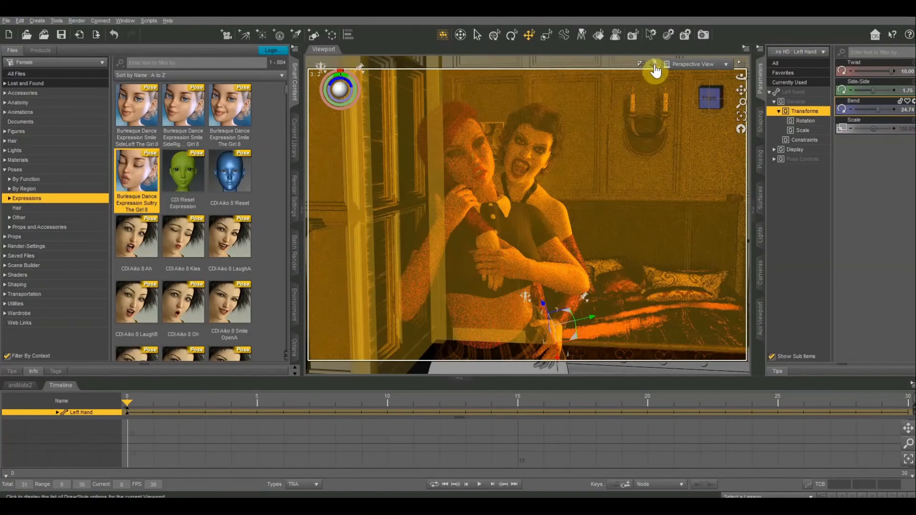
click(656, 154)
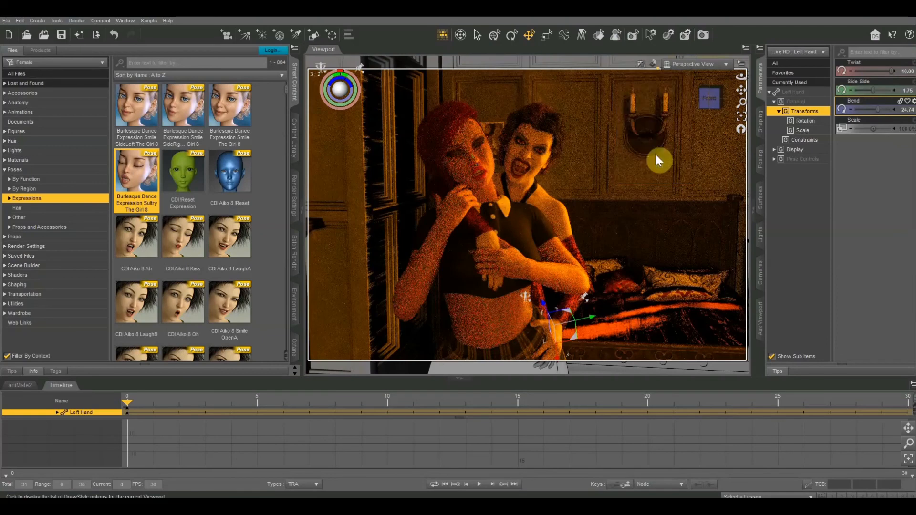
Step: Open the 01 Full Shaders folder of DimensionTheory's IrayToonShader among the Shader Presets in the content library
click(294, 139)
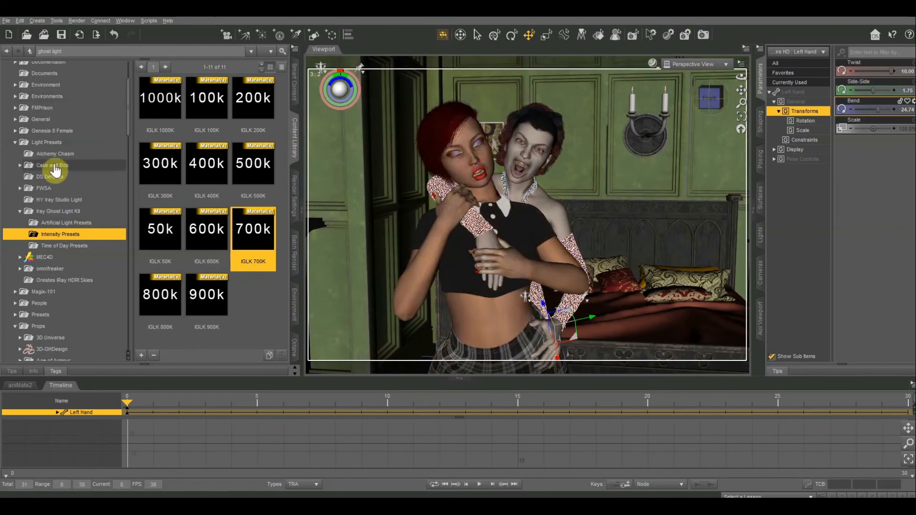
scroll(56, 176, up, 3)
scroll(57, 179, down, 10)
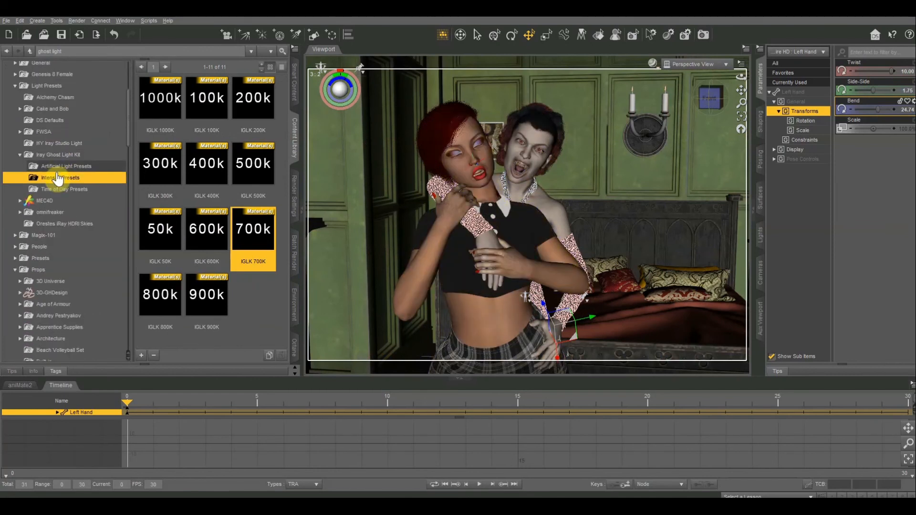
scroll(58, 178, down, 10)
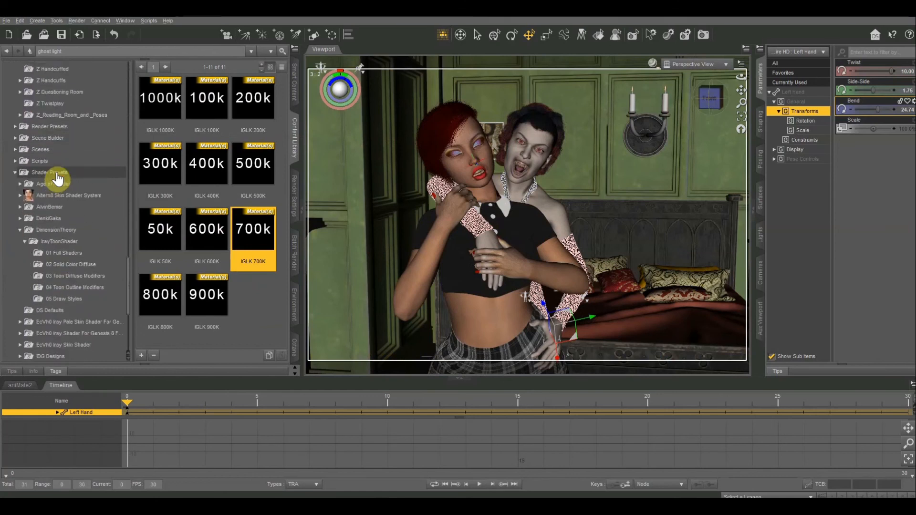
scroll(56, 180, down, 2)
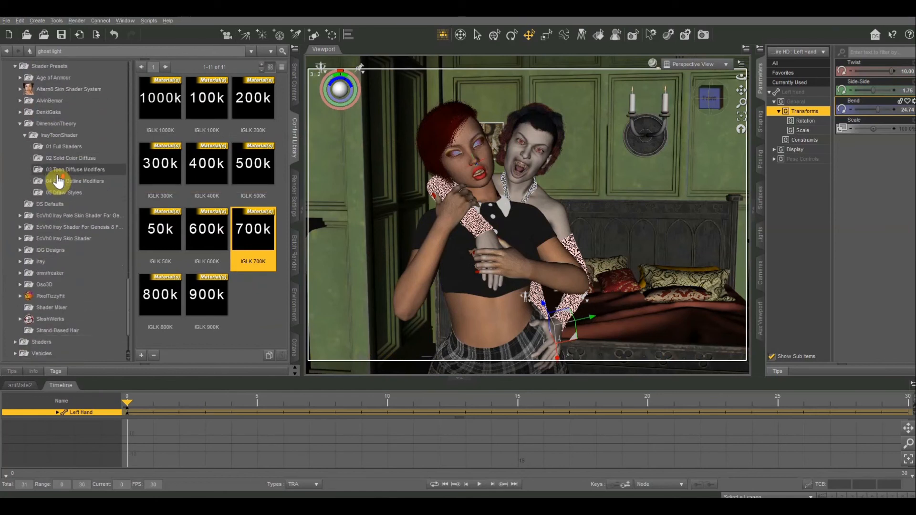
scroll(58, 178, down, 2)
click(66, 106)
click(75, 117)
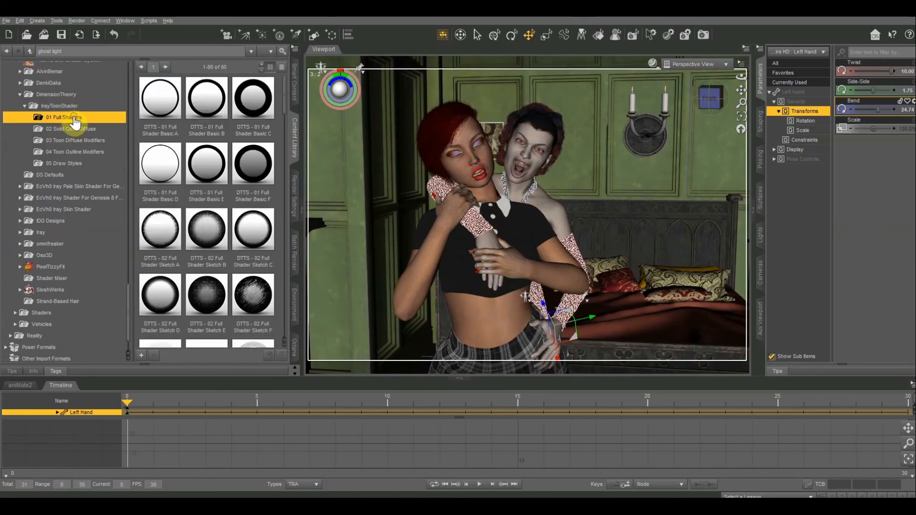
Step: Apply the DTTS - 01 Full Shader Basic A preset to the woman's Skin-Lips-Nails surface group
drag(253, 164, 484, 323)
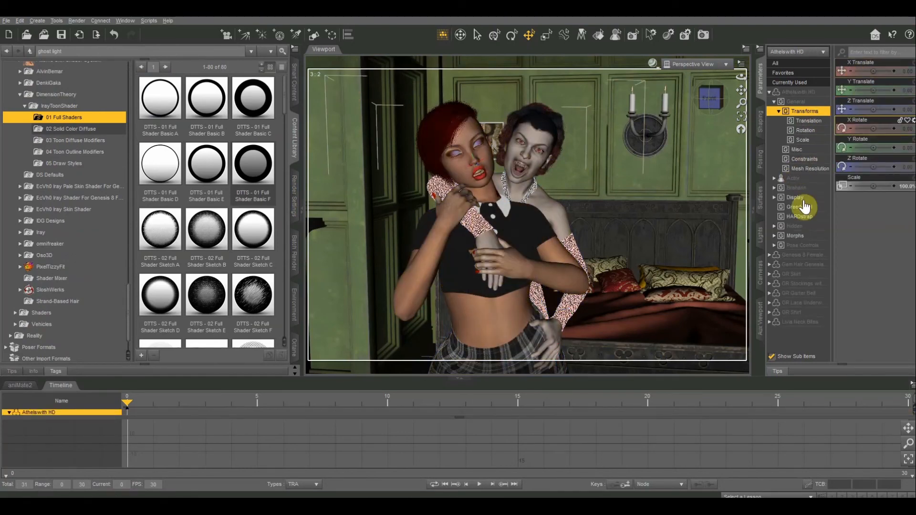
click(760, 200)
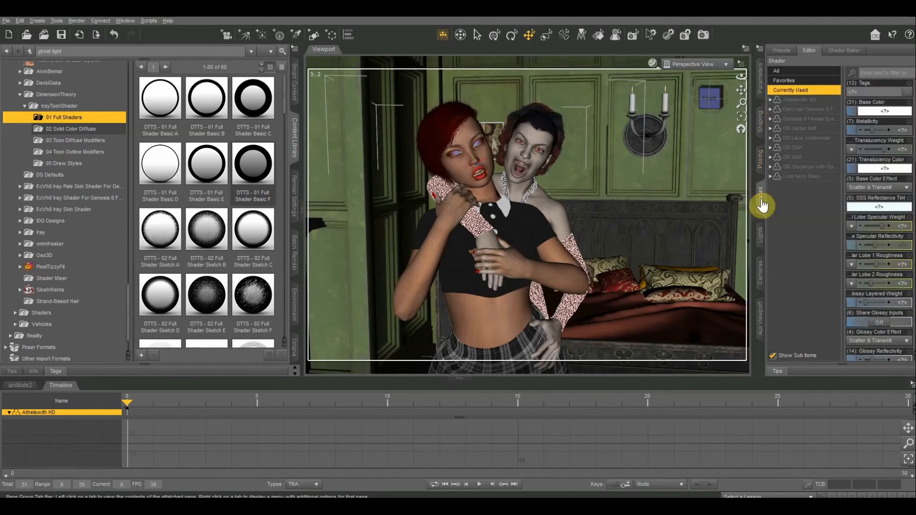
click(787, 100)
click(770, 100)
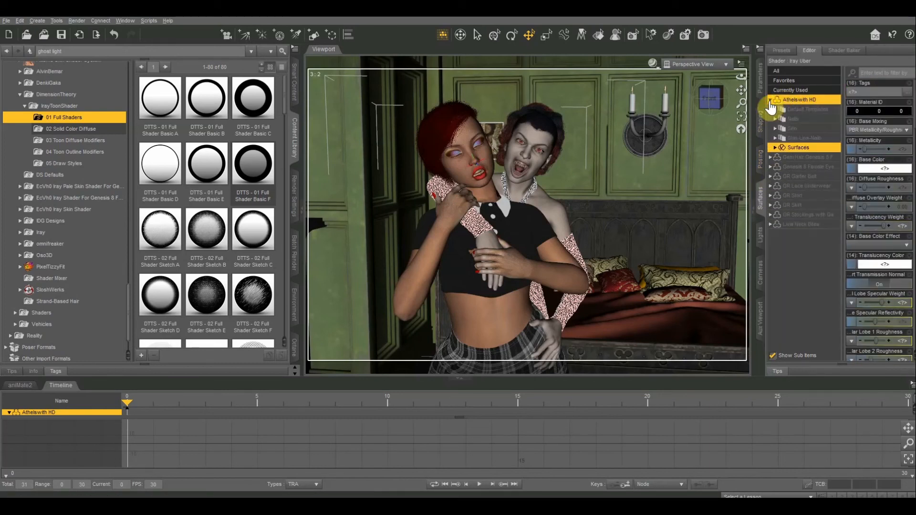
click(798, 138)
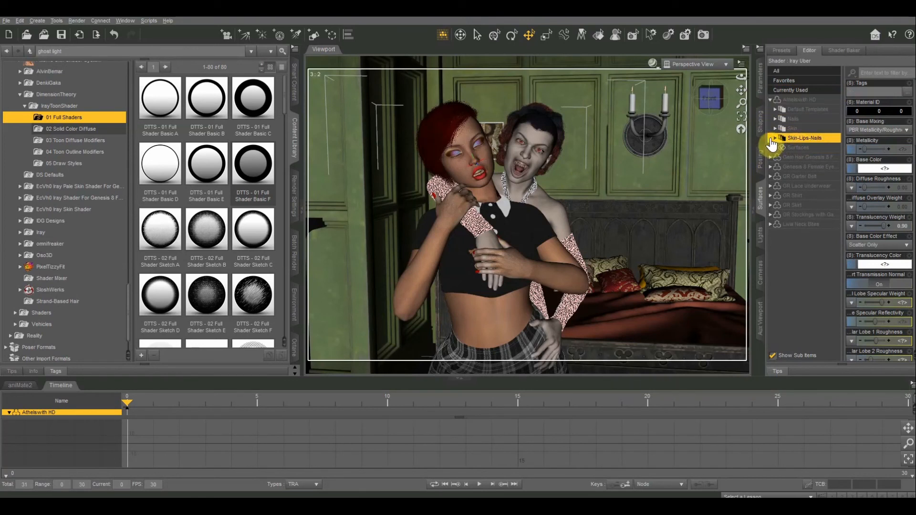
click(774, 138)
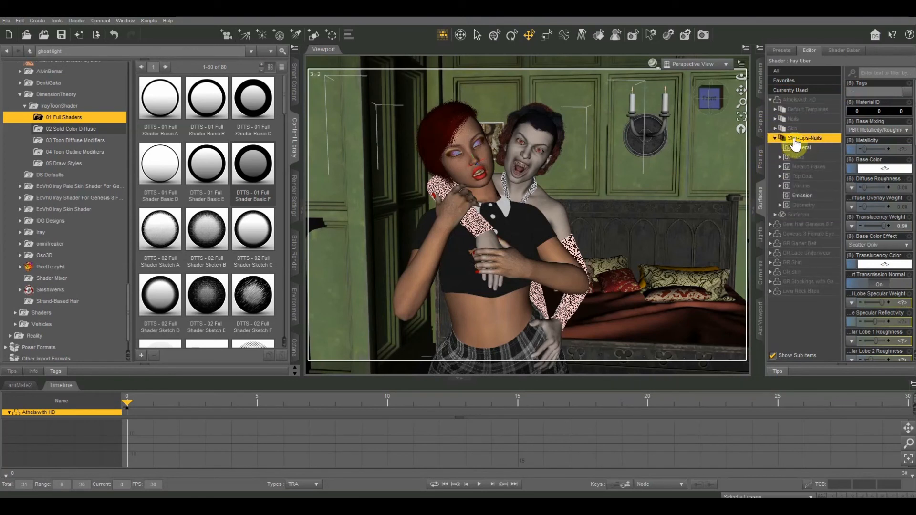
click(799, 144)
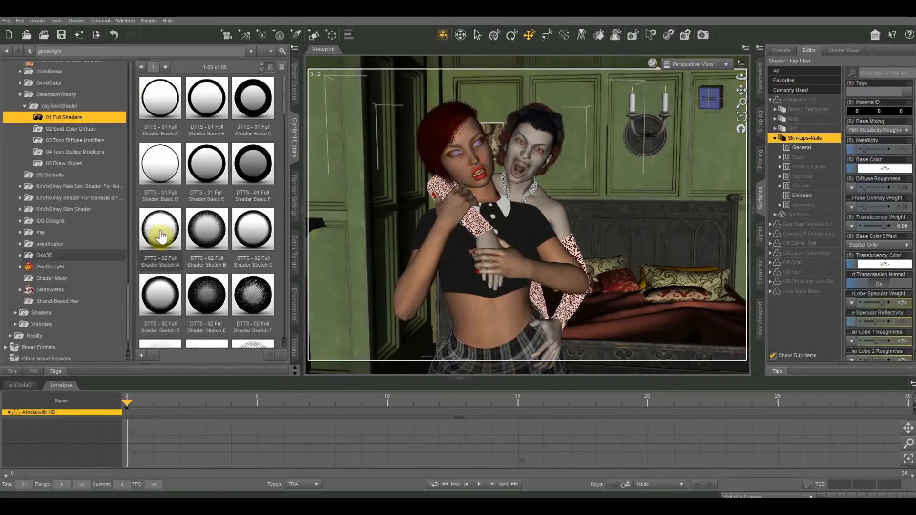
mouse_move(161, 182)
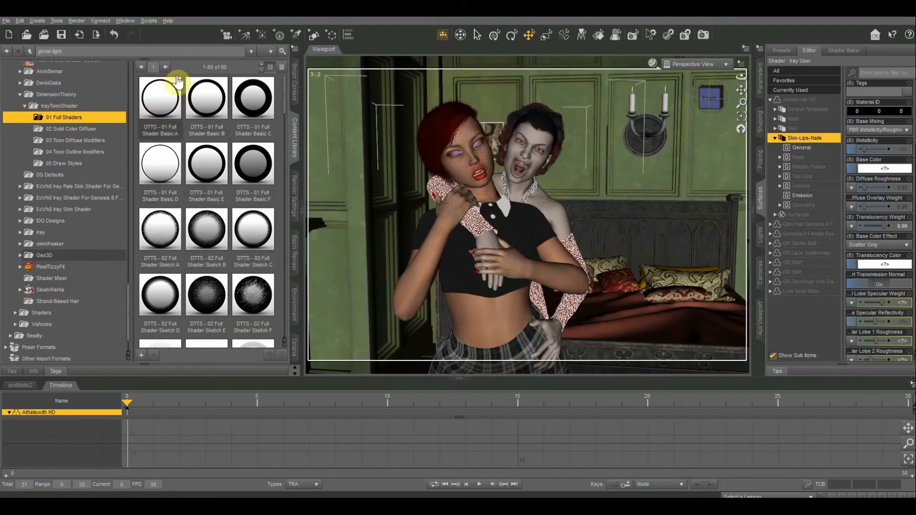
double_click(162, 103)
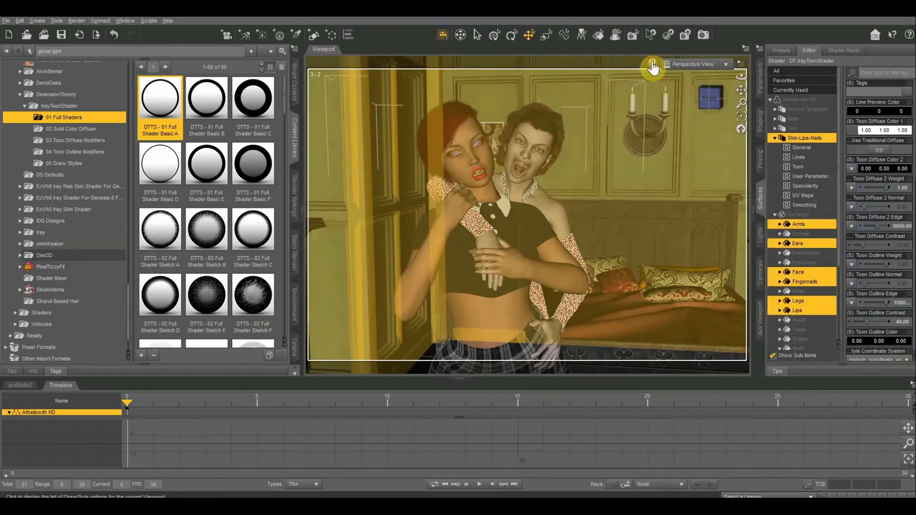
Step: Try Full Shader Basic B on the woman's skin in NVIDIA Iray draw style, then restore Basic A and the Texture Shaded viewport
click(653, 67)
click(635, 176)
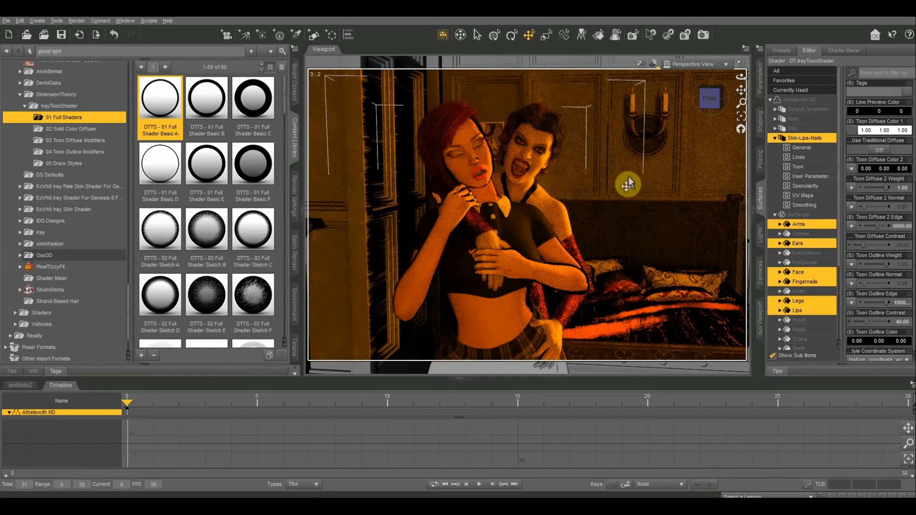
double_click(211, 106)
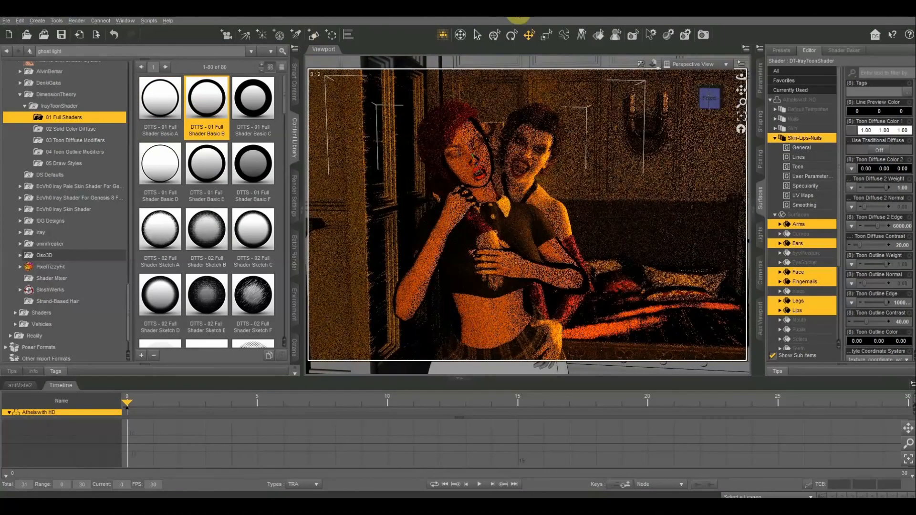
double_click(153, 106)
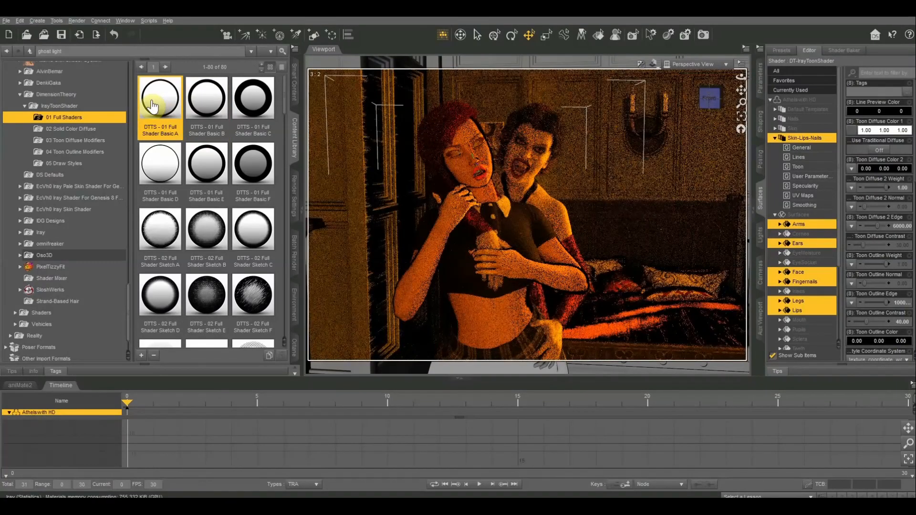
right_click(667, 188)
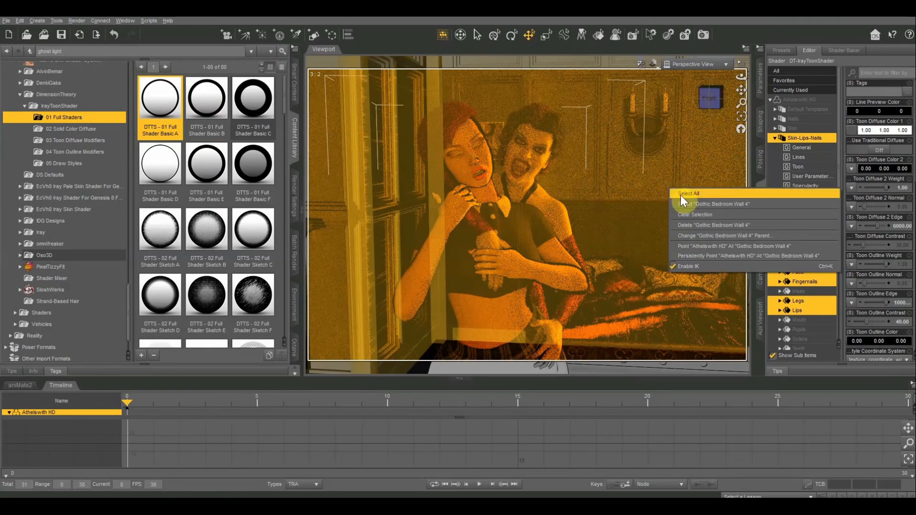
click(652, 64)
click(652, 63)
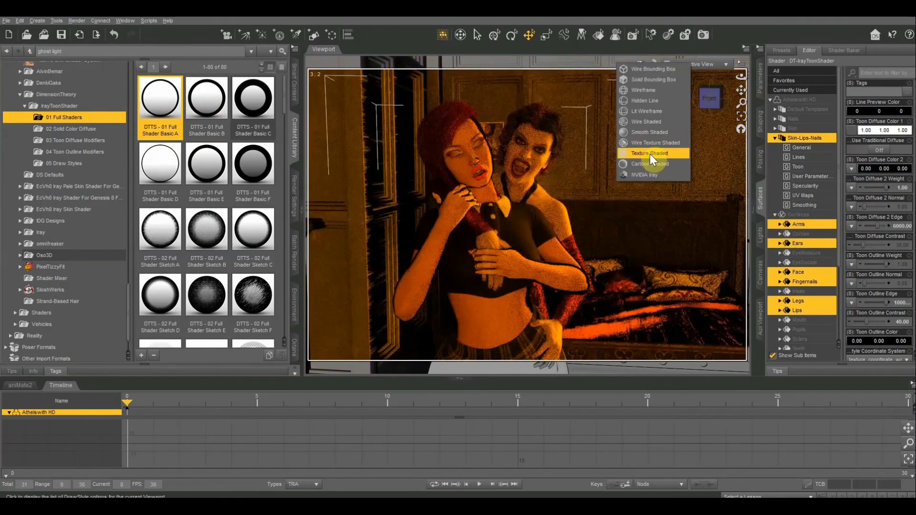
click(650, 154)
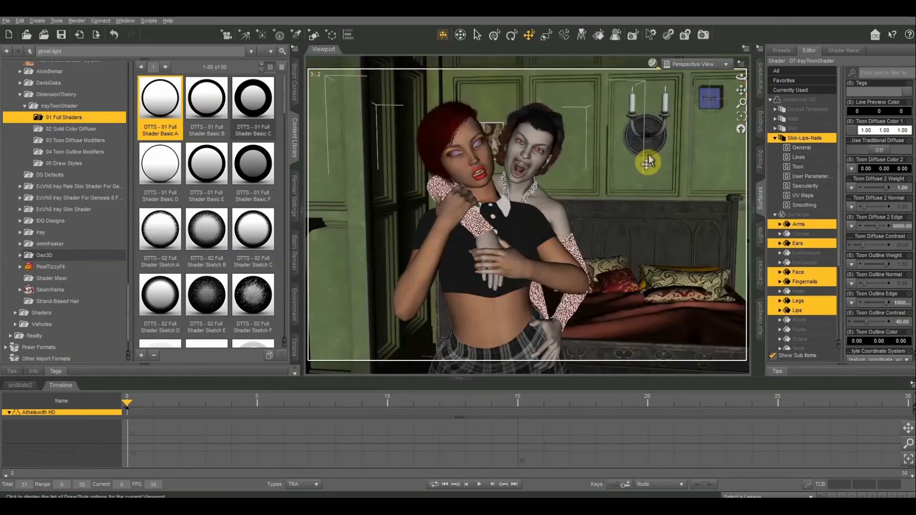
Step: Apply Full Shader Basic A to the woman's Lips, Mouth and Teeth surfaces
click(775, 138)
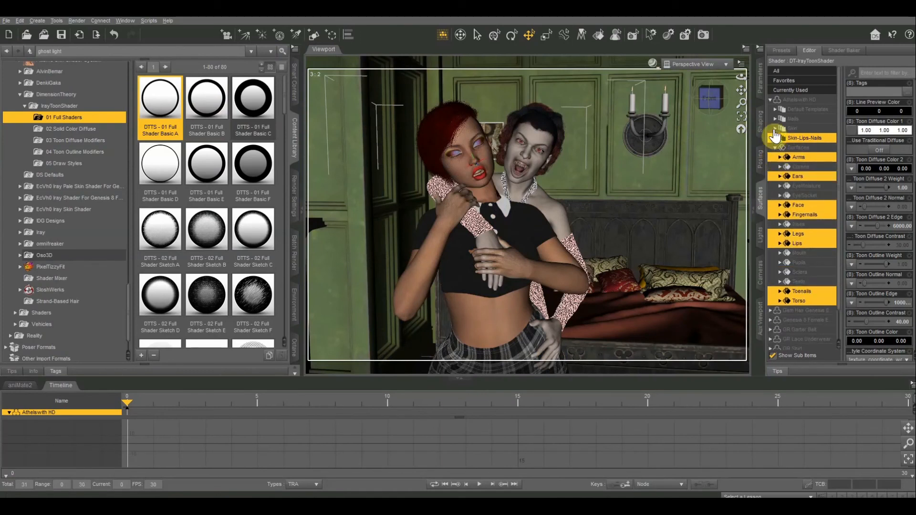
click(775, 139)
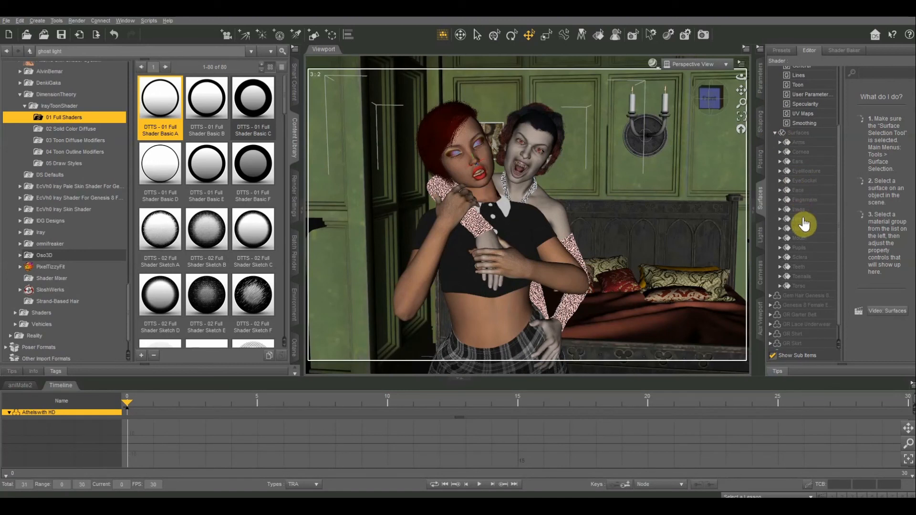
click(795, 239)
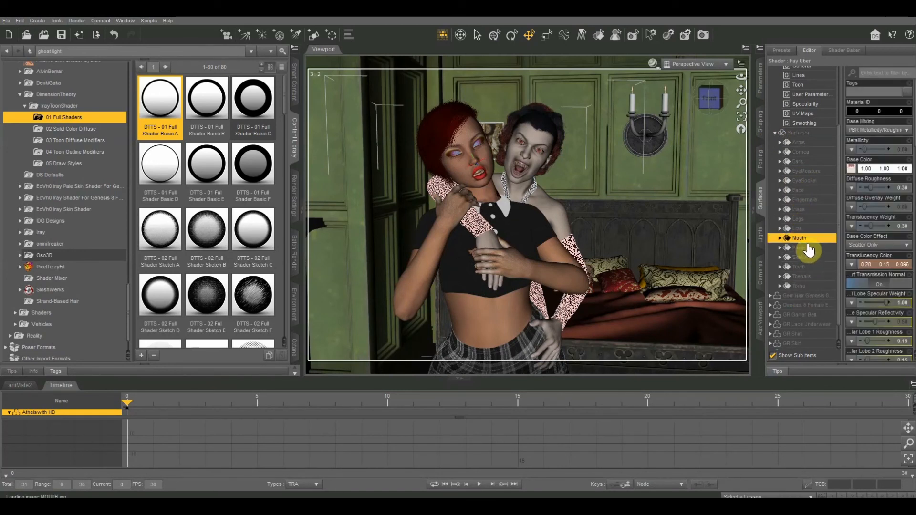
ctrl+click(802, 269)
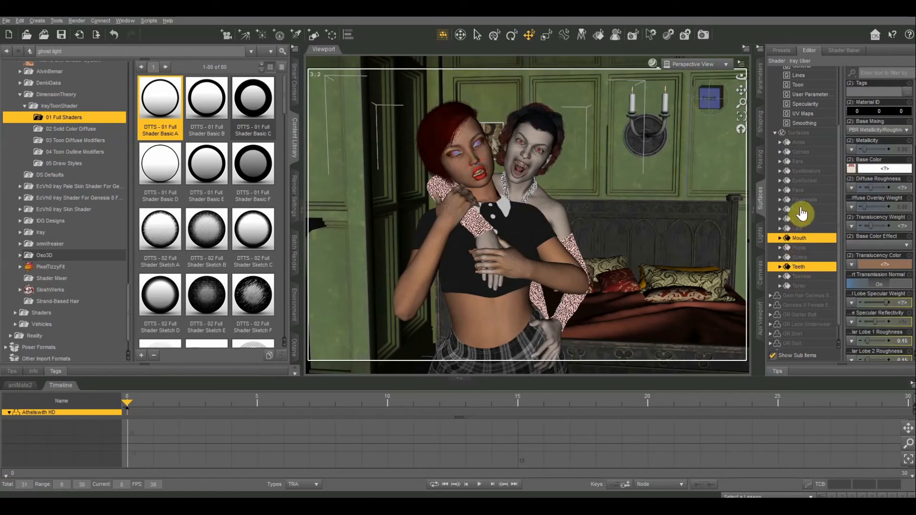
ctrl+click(796, 229)
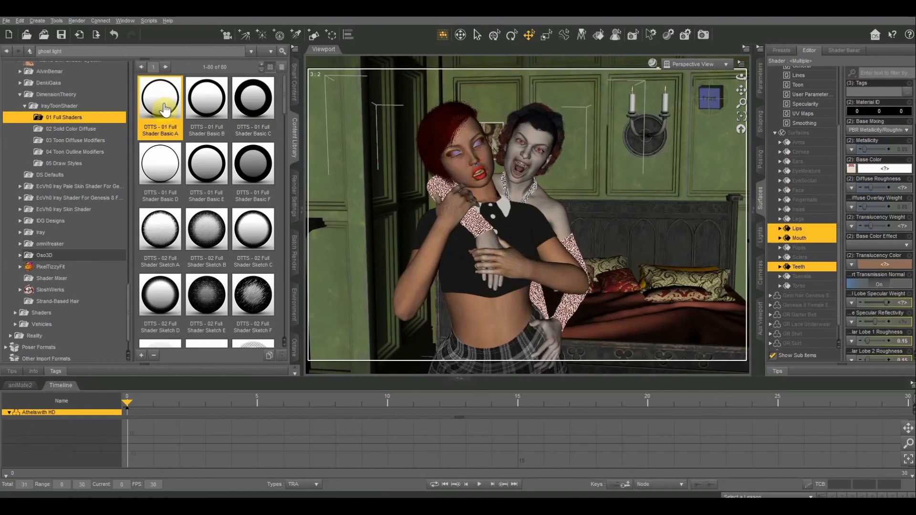
double_click(164, 108)
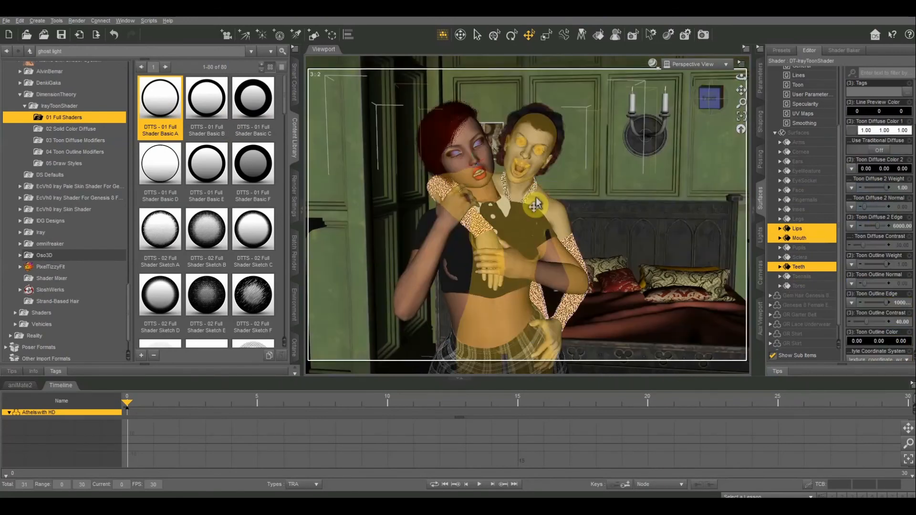
Step: Select the woman's GR Shirt and apply Full Shader Basic A to its surface
right_click(518, 228)
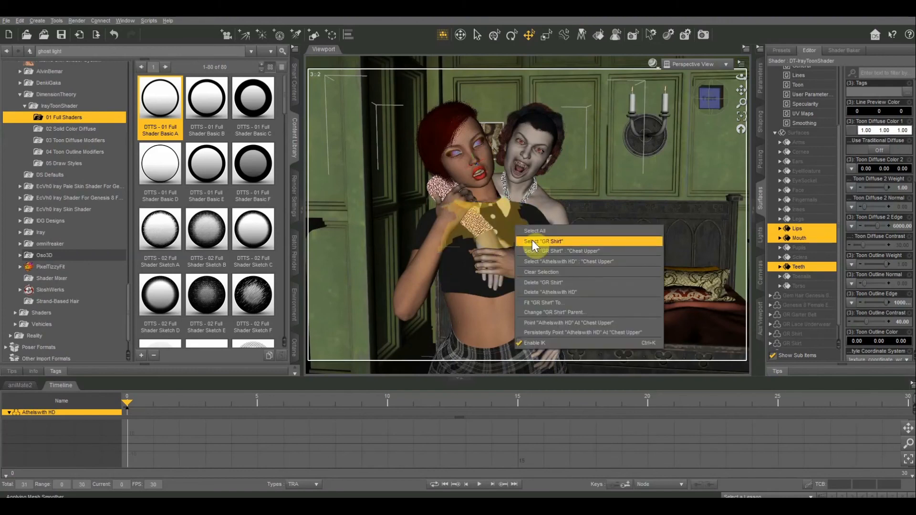
click(532, 239)
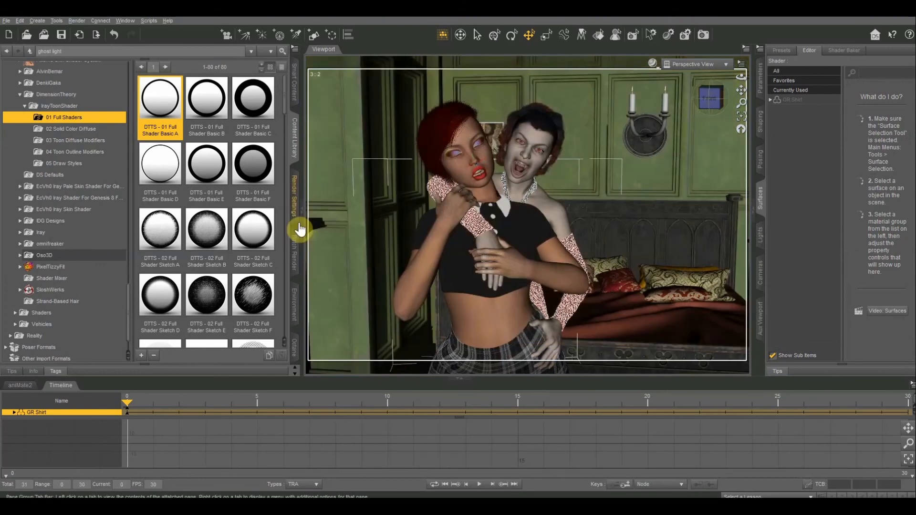
mouse_move(205, 210)
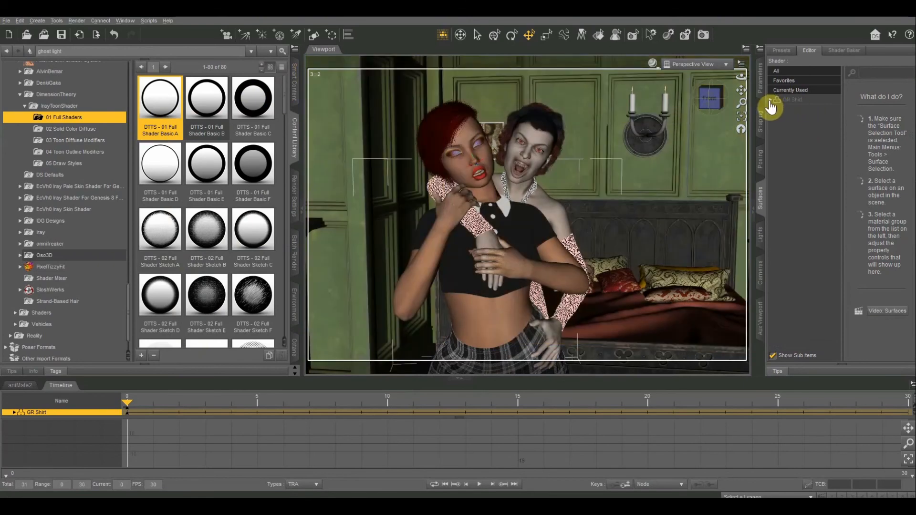
click(790, 100)
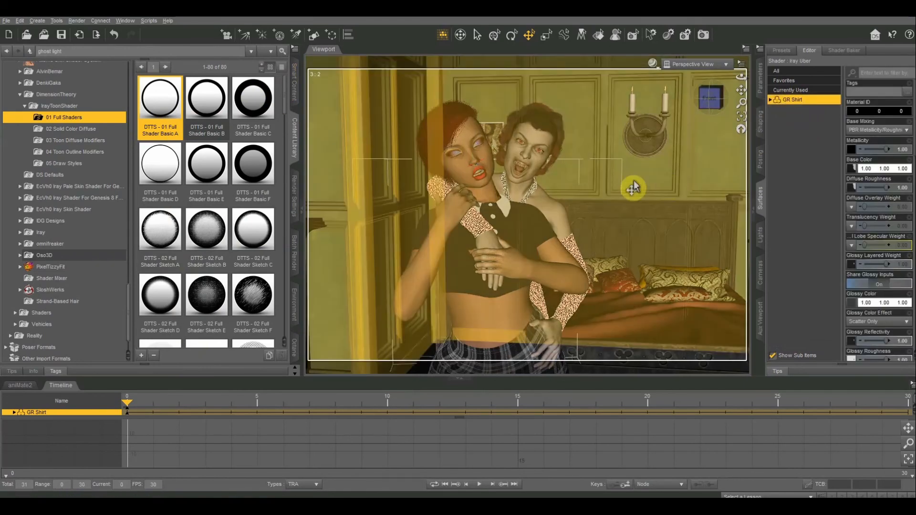
double_click(165, 100)
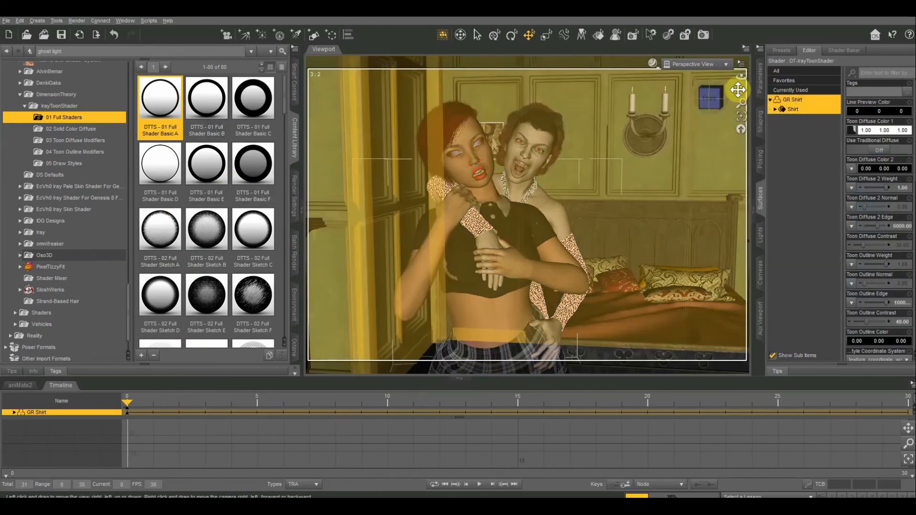
Step: Select the woman's plaid GR Skirt and apply Full Shader Basic A to its surface
drag(738, 90, 738, 110)
right_click(479, 157)
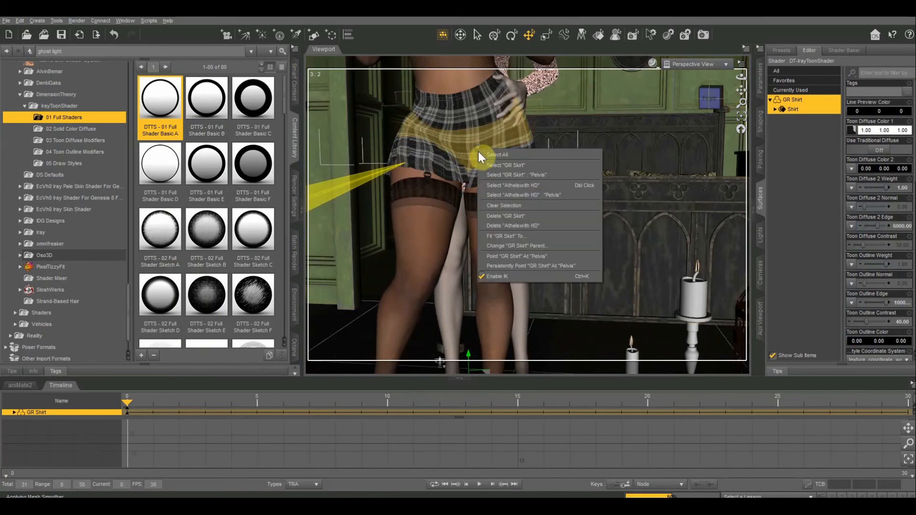
click(505, 165)
click(794, 100)
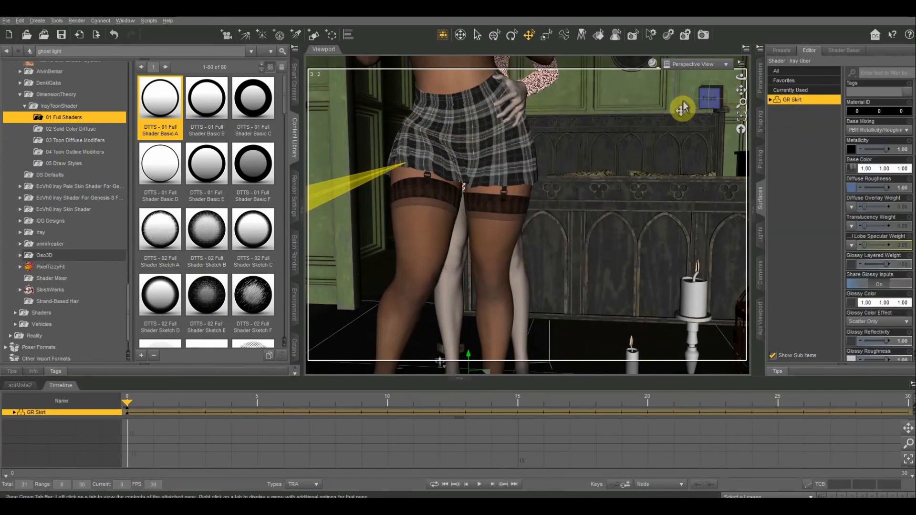
double_click(159, 100)
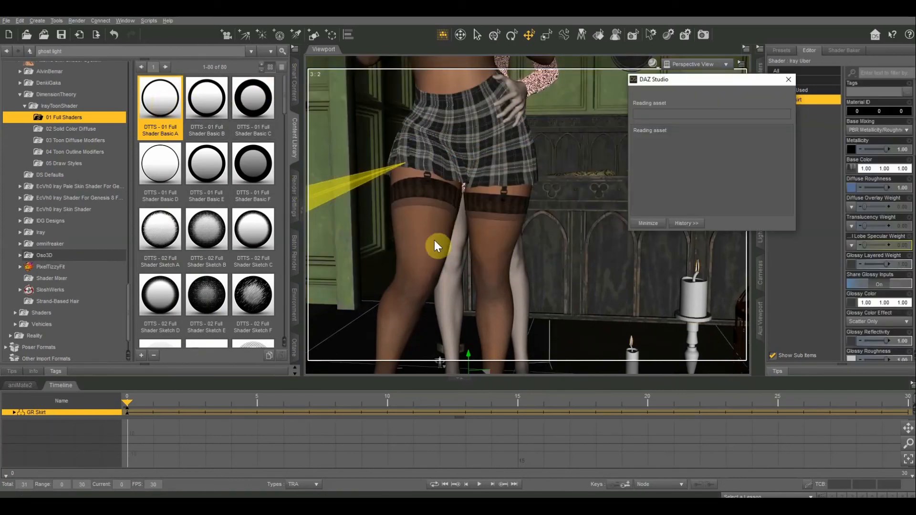
Step: Apply Full Shader Basic A to the woman's GR Stockings with Garter Belt
right_click(430, 224)
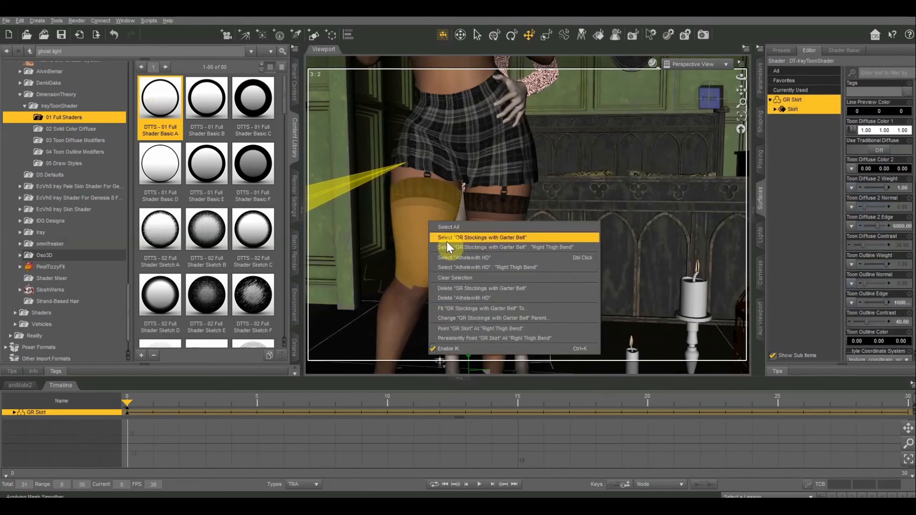
click(447, 241)
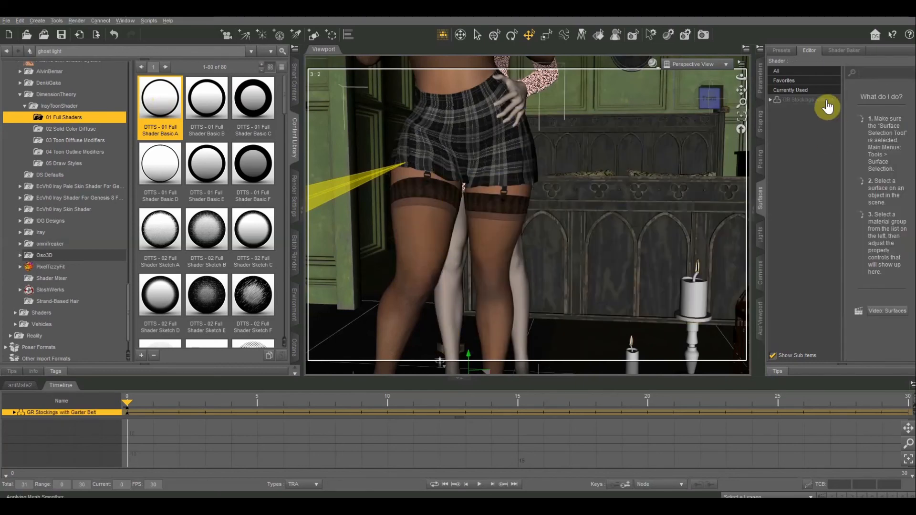
click(811, 108)
double_click(149, 106)
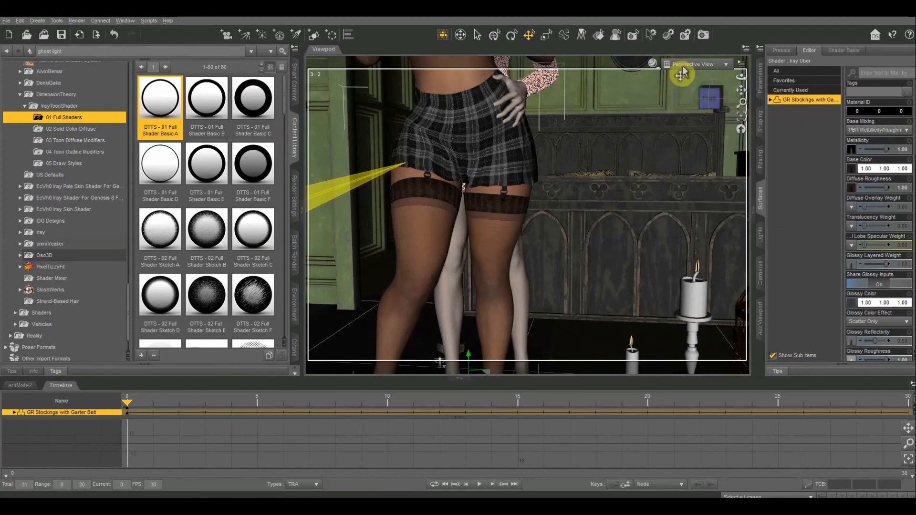
Step: Bring the pair back into frame and preview the toon-shaded outfit in NVIDIA Iray draw style
drag(741, 87, 741, 82)
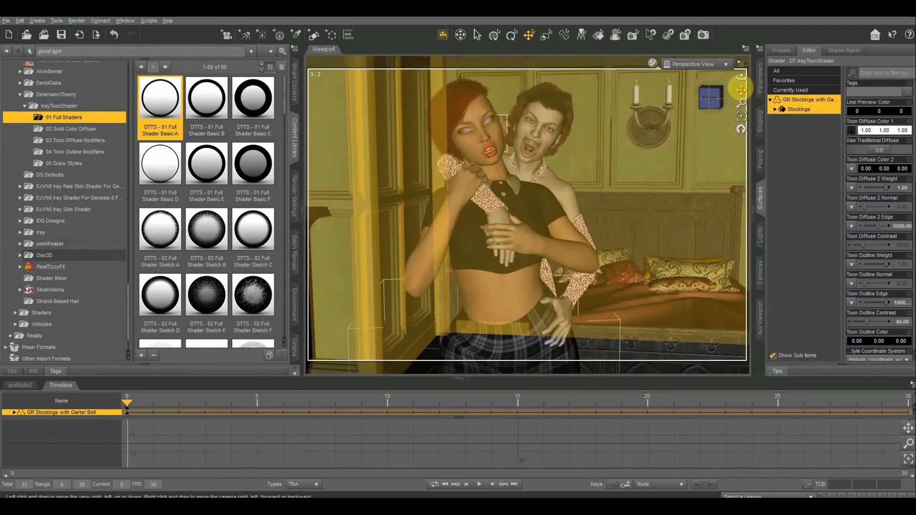
click(653, 63)
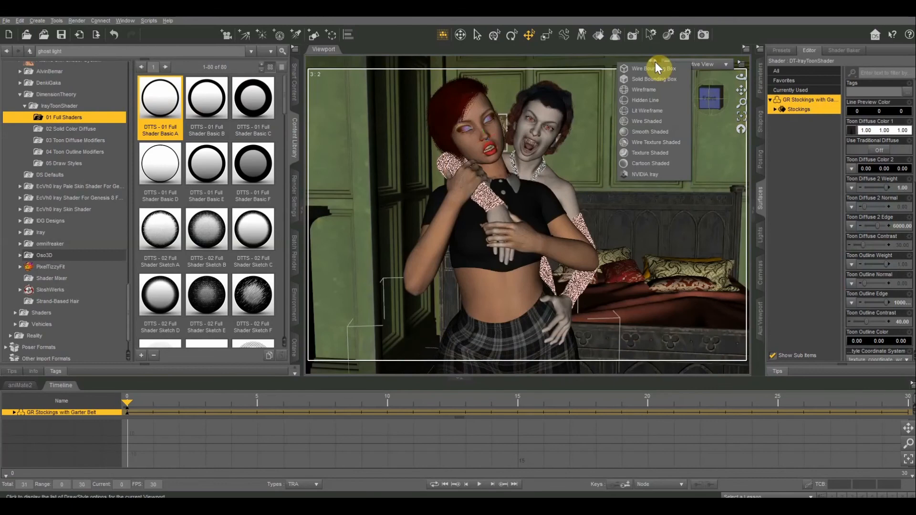
click(660, 173)
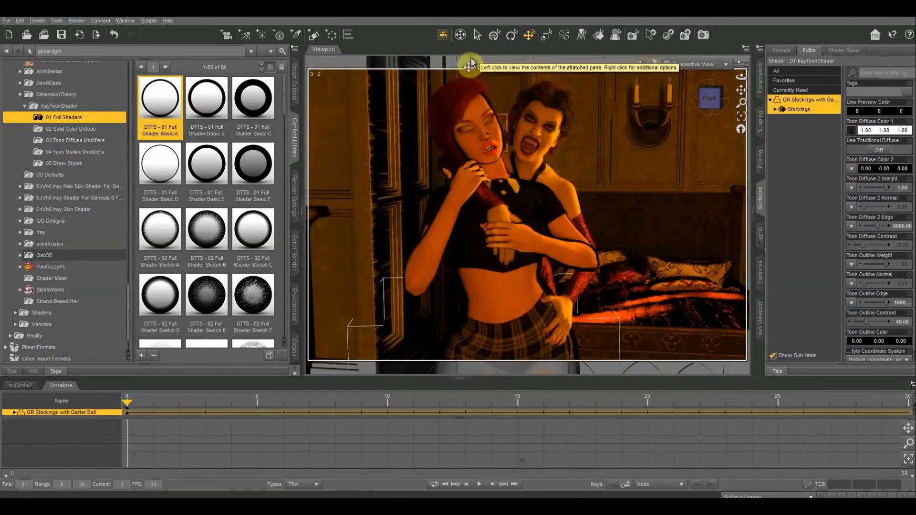
Step: Select the woman's Gem Hair and apply Full Shader Basic A to all of its surfaces
right_click(465, 93)
click(480, 107)
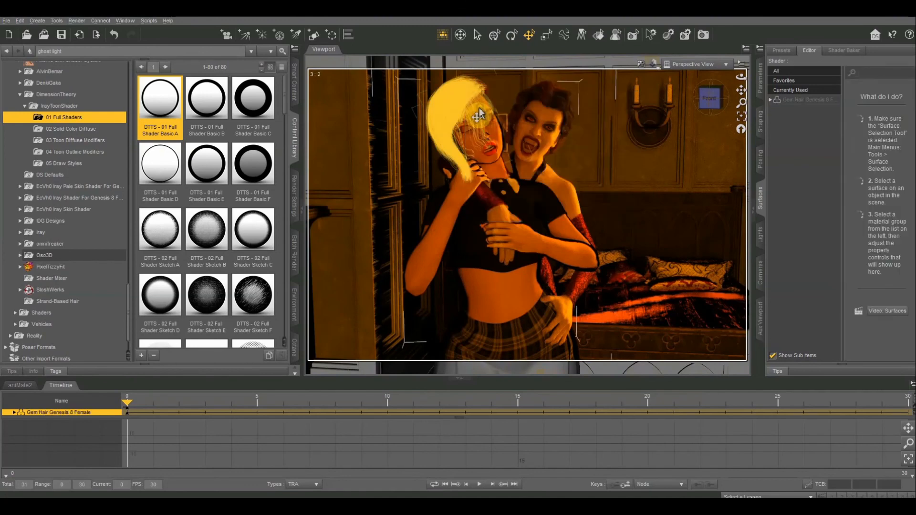
click(802, 100)
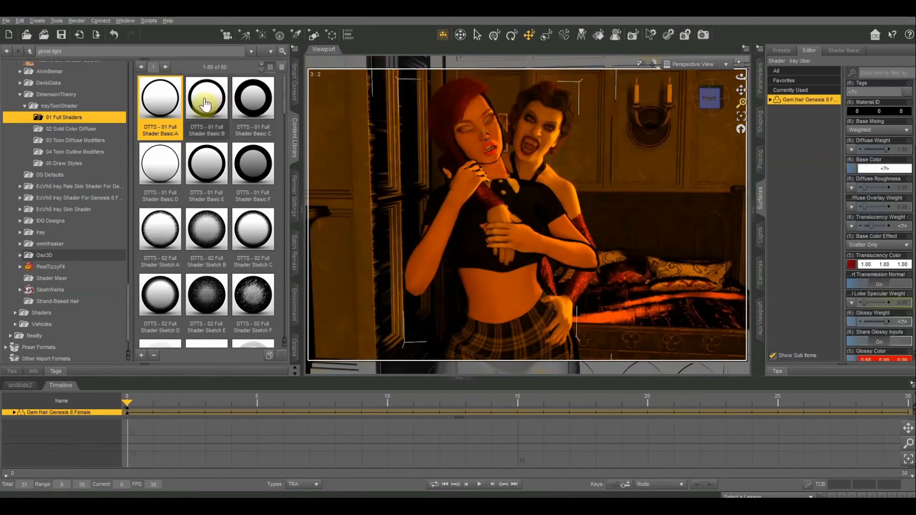
double_click(172, 102)
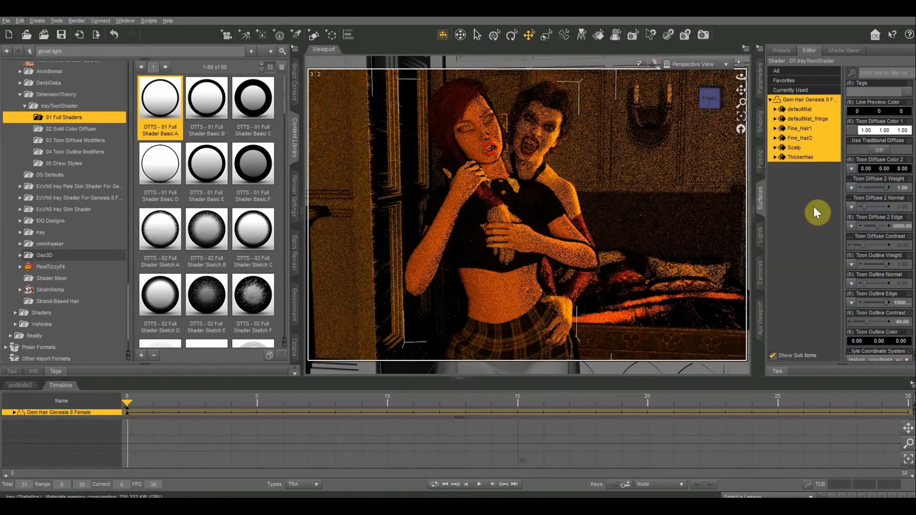
click(813, 207)
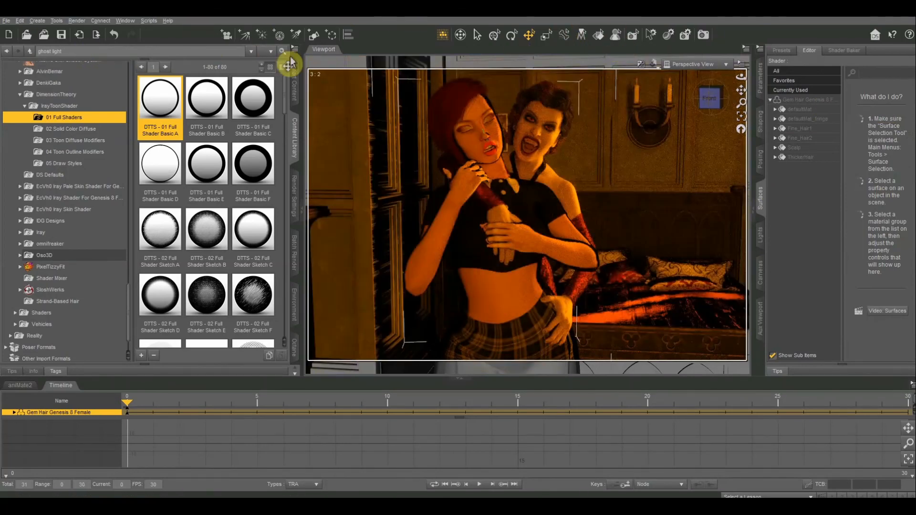
Step: Switch the viewport to Texture Shaded and apply Full Shader Basic A to Tasha 8 Vampire HD's Skin-Lips-Nails surfaces
click(653, 64)
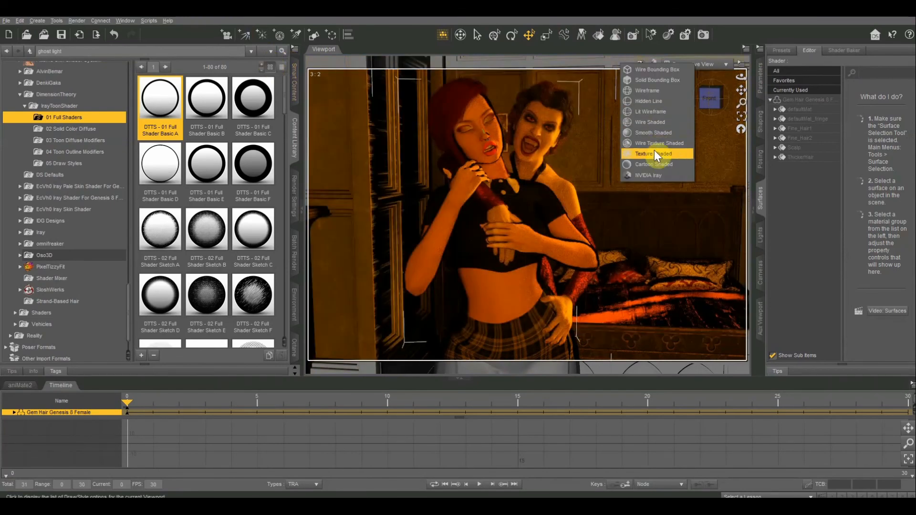
click(654, 150)
click(562, 197)
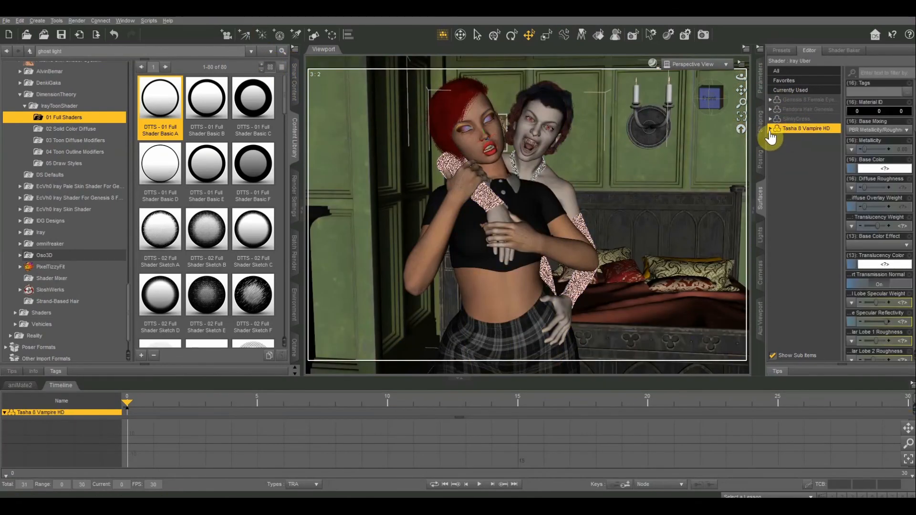
click(796, 168)
double_click(159, 102)
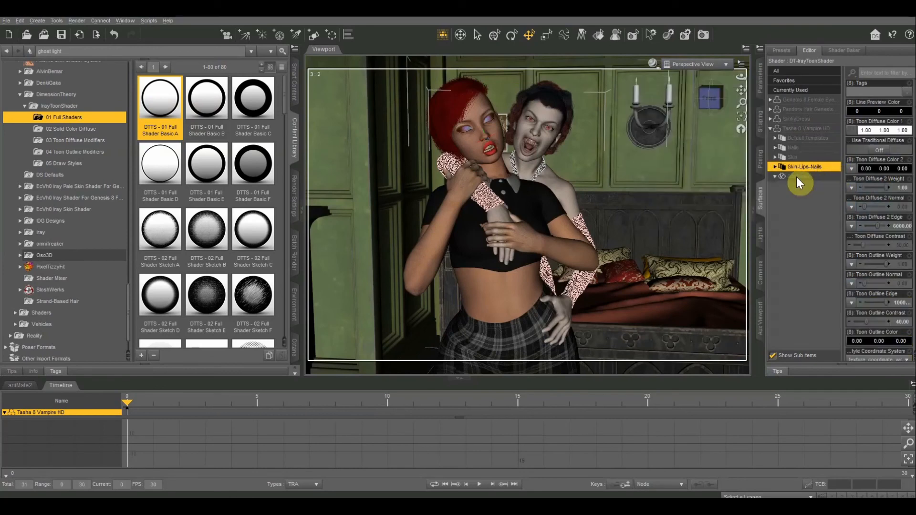
Step: Apply Full Shader Basic A to the vampire's Teeth, Mouth and Lips surfaces together
click(775, 176)
click(798, 310)
ctrl+click(798, 282)
ctrl+click(803, 272)
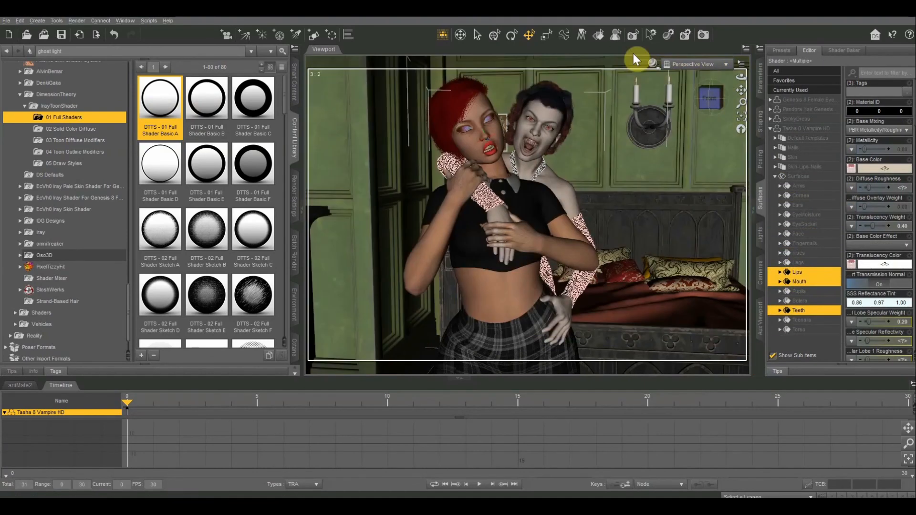
double_click(158, 99)
Step: Select the vampire's Pandora Hair and apply Full Shader Basic A to its surfaces
right_click(560, 102)
click(613, 115)
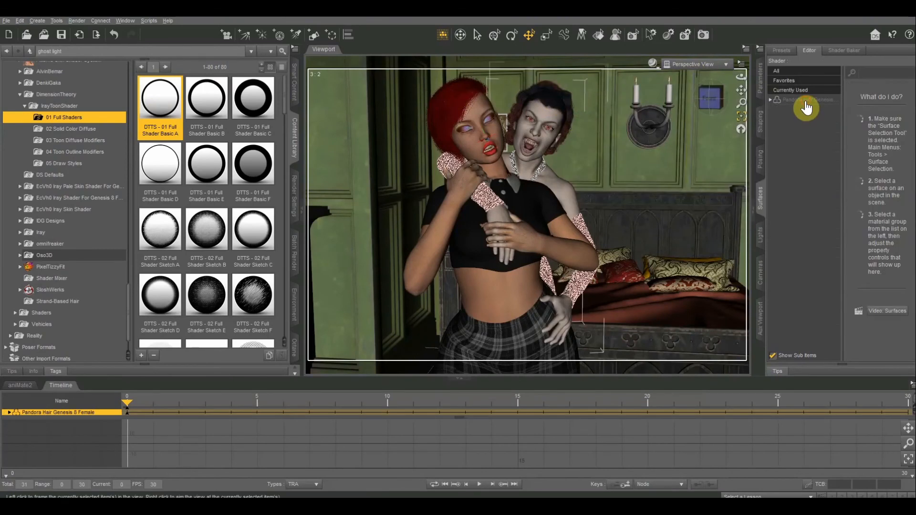
click(806, 100)
double_click(159, 101)
Step: Select the vampire's SlinkyDress and apply Full Shader Basic A to its surfaces
right_click(577, 283)
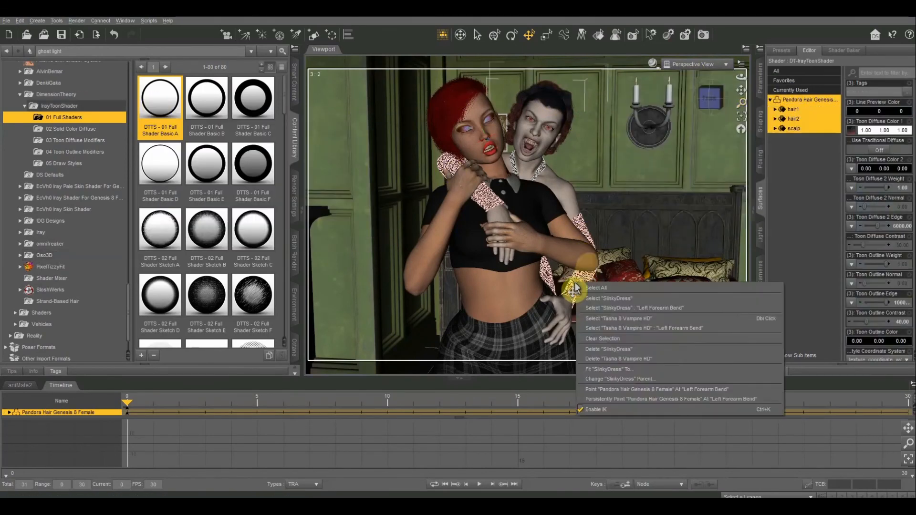
click(612, 299)
click(796, 100)
double_click(160, 96)
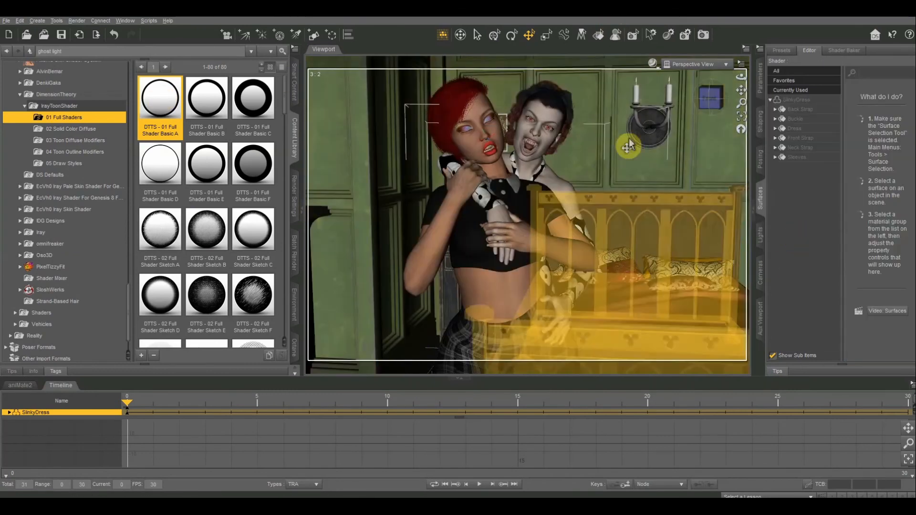
Step: Look through Camera 1, frame it closely on the pair, and preview the shot in NVIDIA Iray draw style
drag(711, 96, 740, 90)
click(655, 64)
click(708, 65)
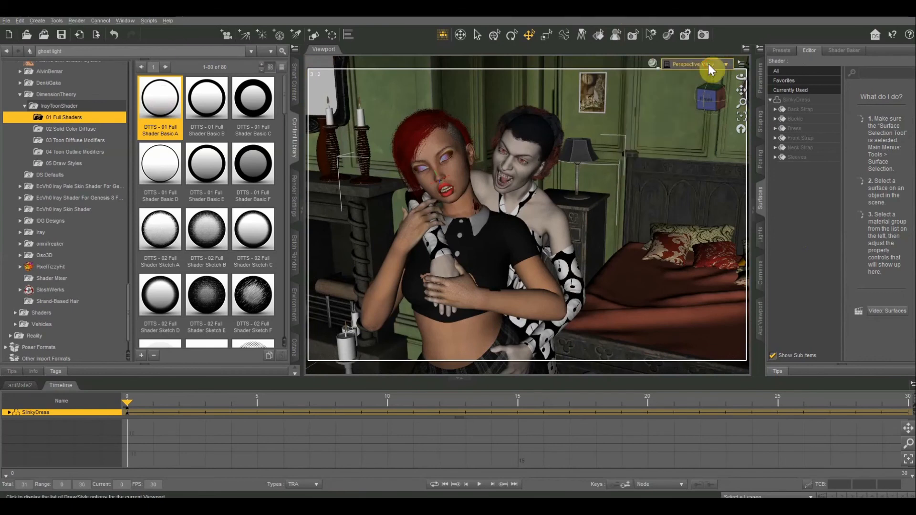
click(708, 65)
click(698, 144)
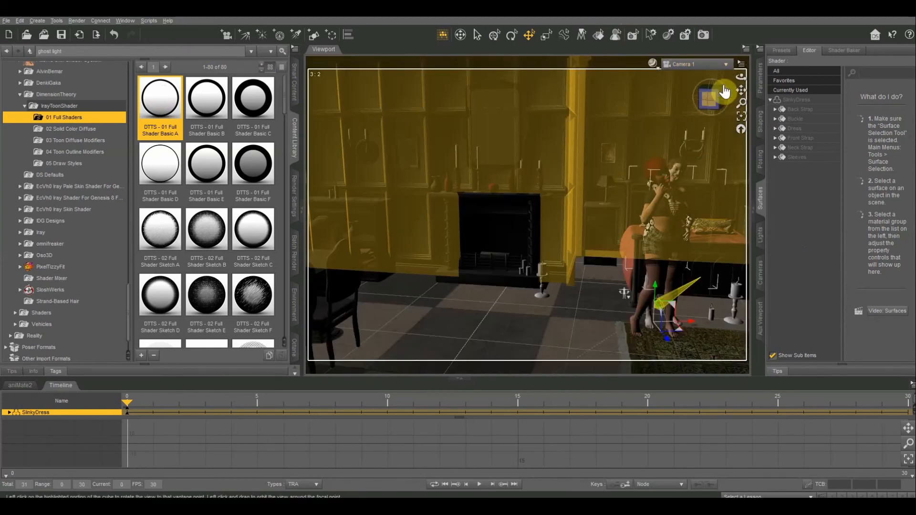
drag(741, 91, 602, 146)
scroll(487, 201, up, 10)
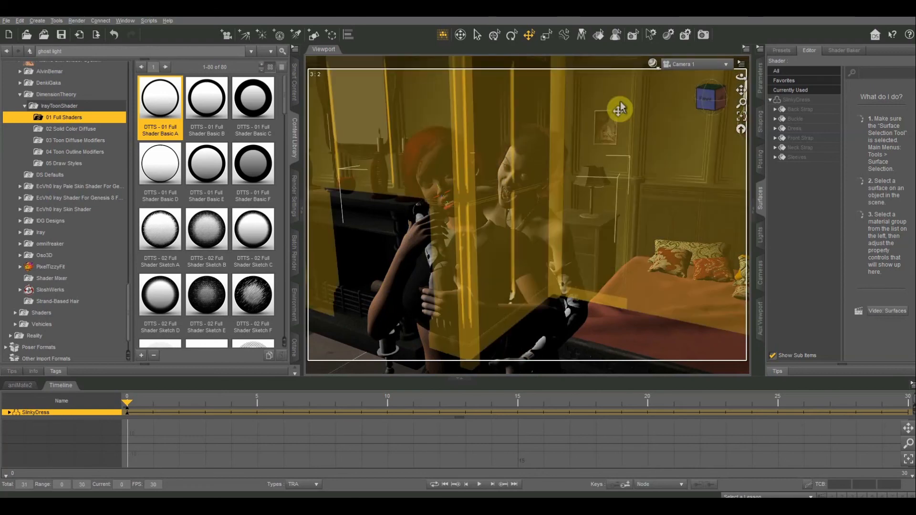
click(654, 69)
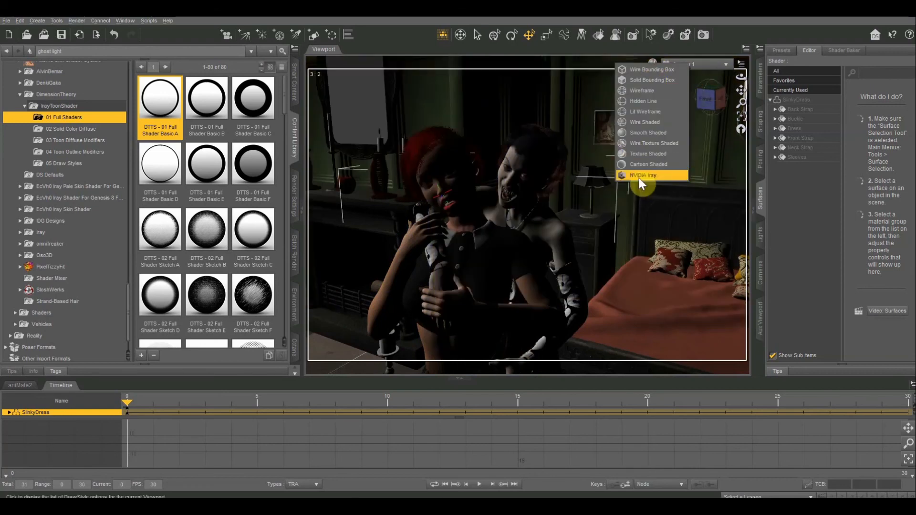
click(639, 176)
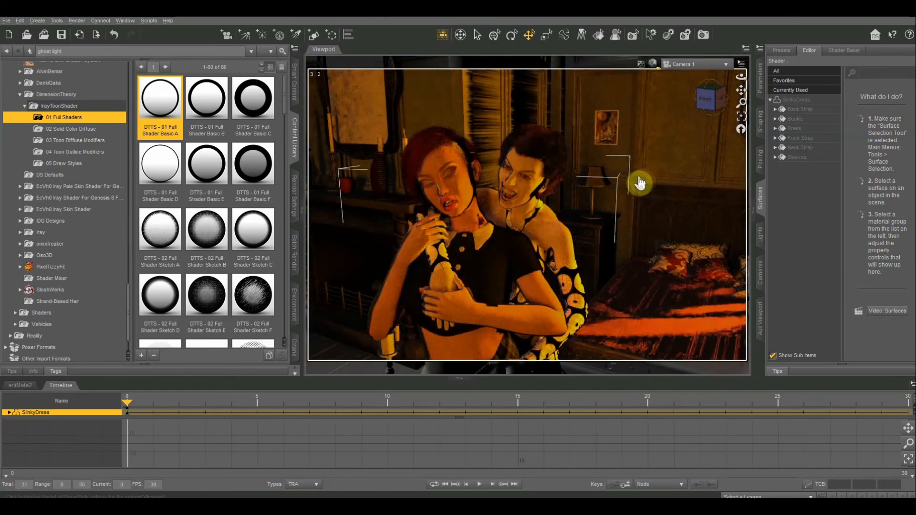
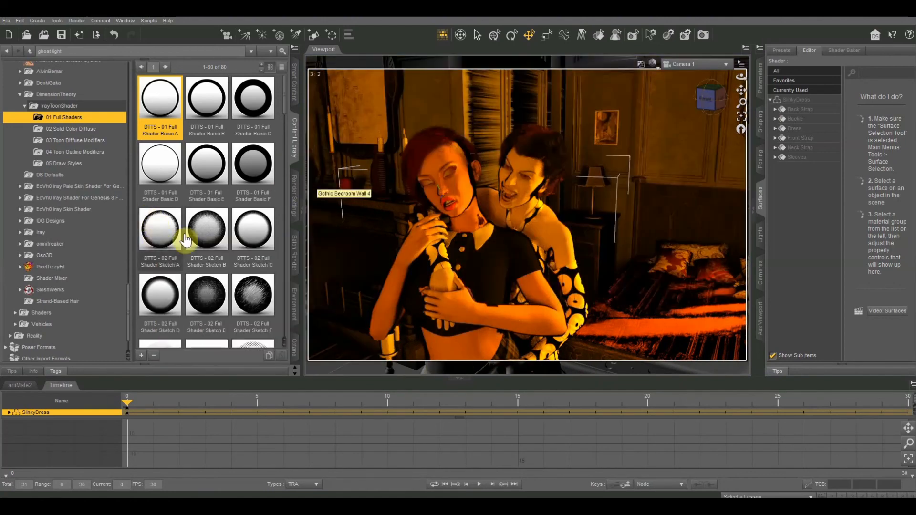
scroll(186, 237, down, 2)
scroll(186, 239, up, 2)
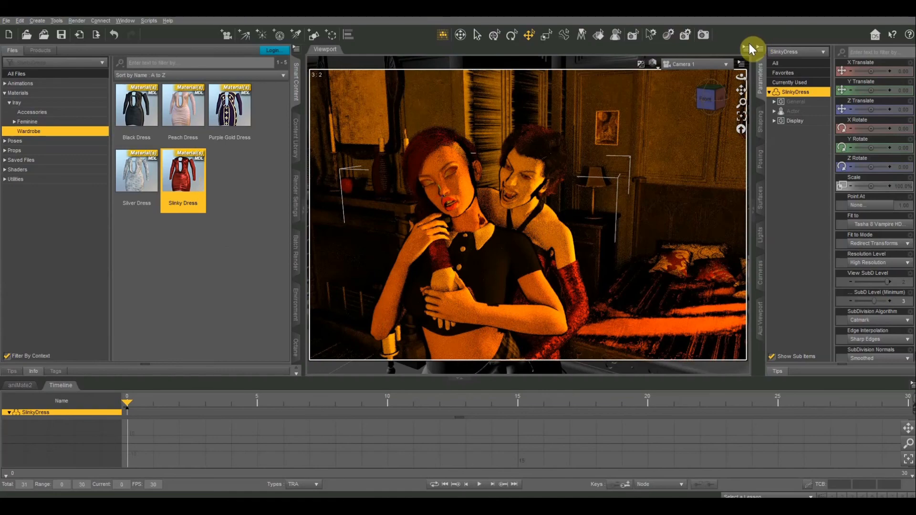
Step: Turn and shift Camera 1 to a more frontal view of the pair with the bed behind them
drag(710, 101, 711, 99)
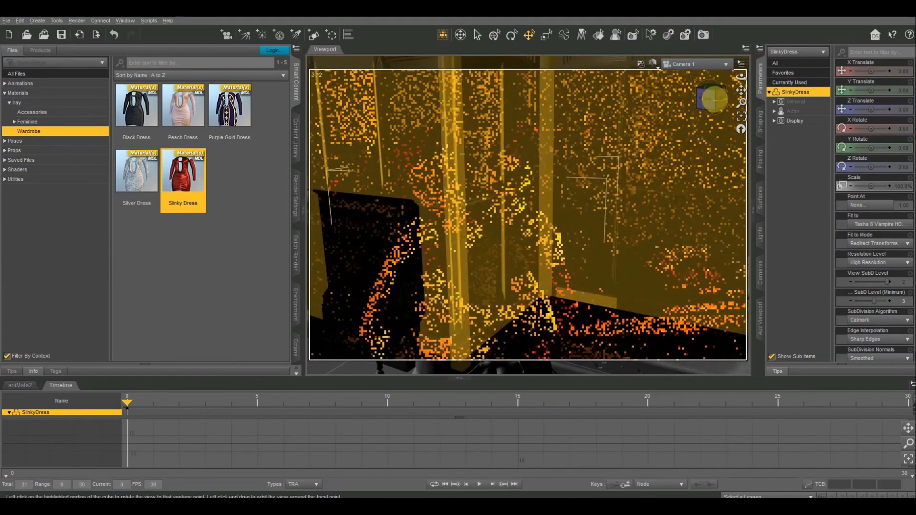
drag(842, 70, 849, 69)
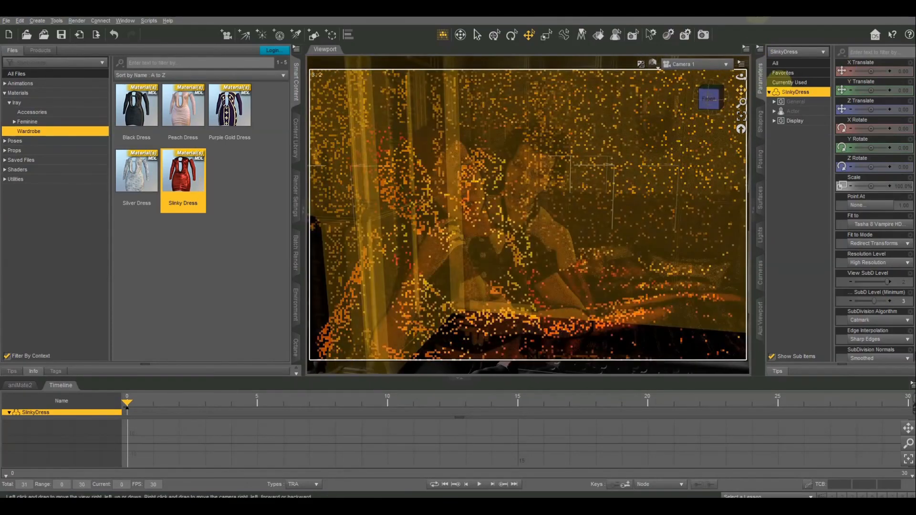
click(711, 109)
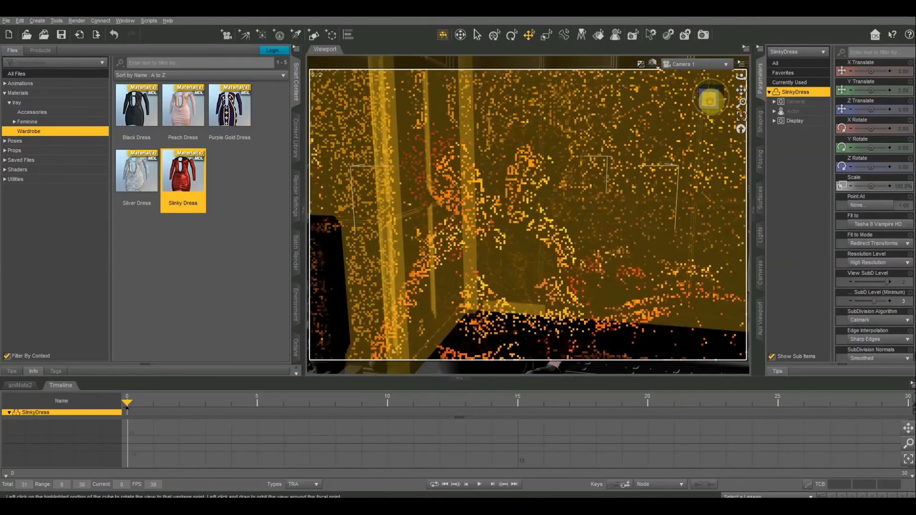
drag(736, 91, 741, 88)
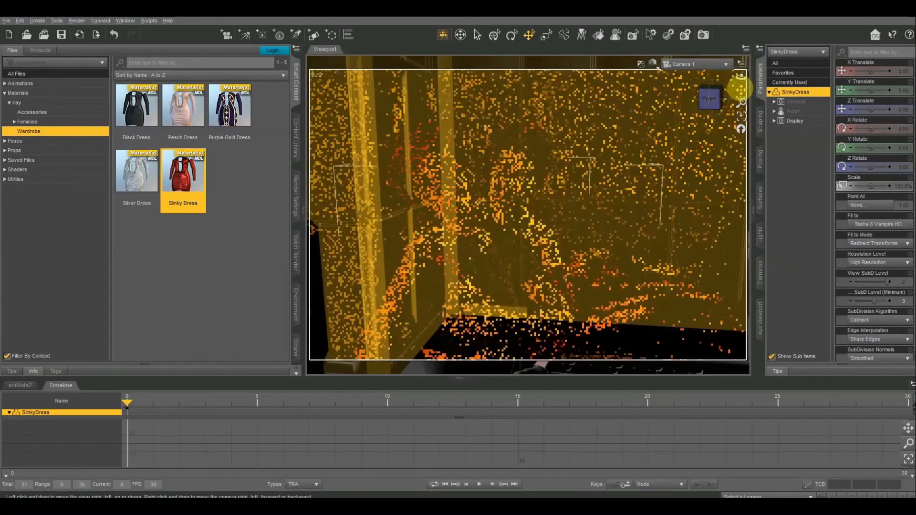
Step: Lower the render's tone mapping Shutter Speed to about 111 and nudge Camera 1's framing of the pair
click(289, 193)
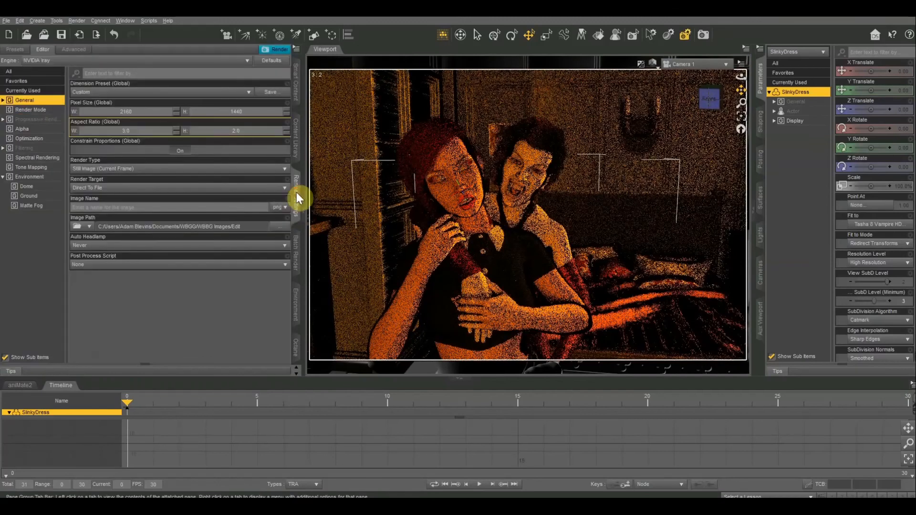
click(31, 167)
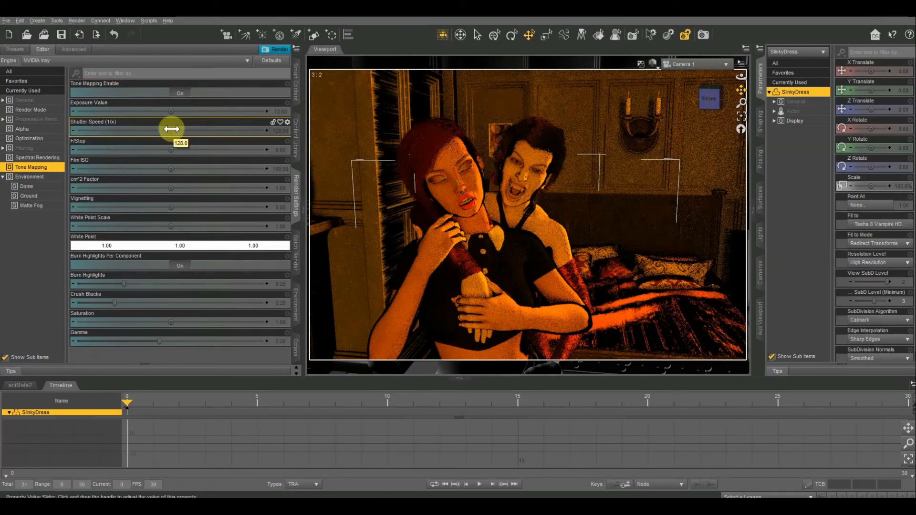
drag(171, 129, 167, 129)
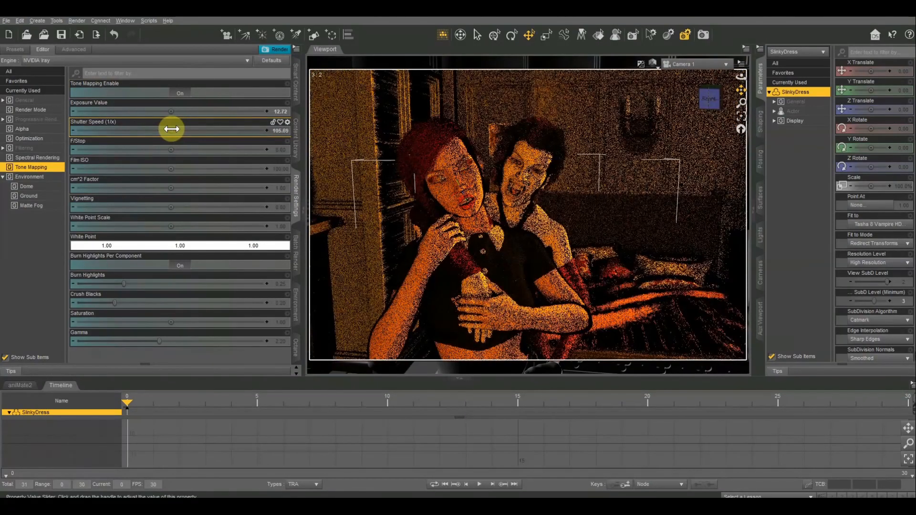
drag(740, 90, 740, 87)
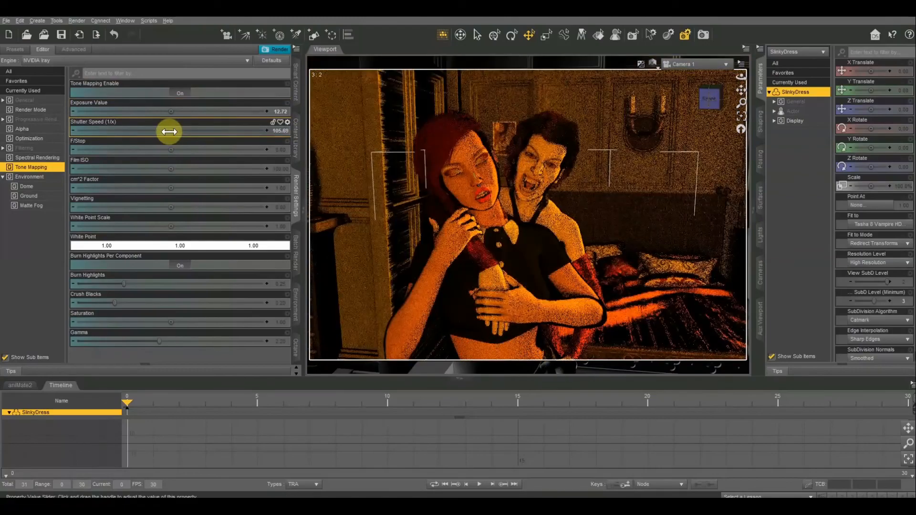
mouse_move(170, 131)
mouse_down()
mouse_move(180, 129)
mouse_move(170, 132)
mouse_up()
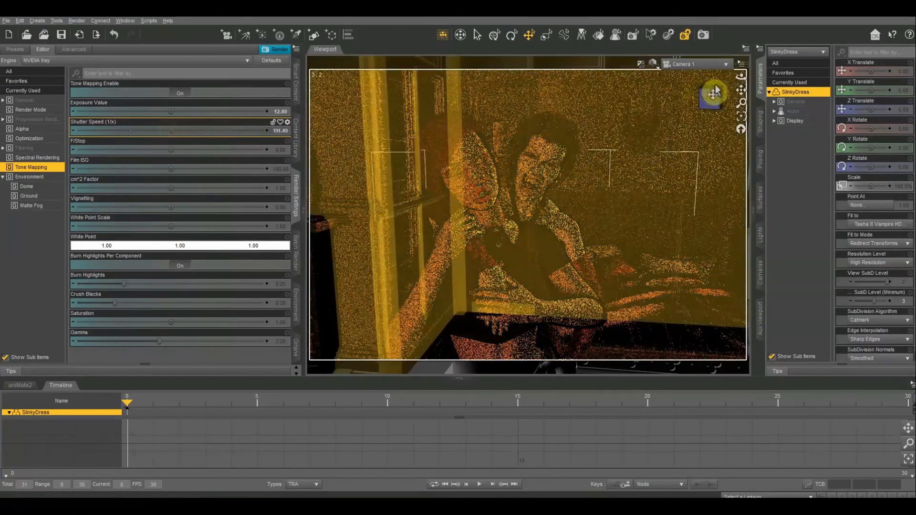
Step: Select GhostLight (V) from the scene items and show all of its parameters
click(792, 52)
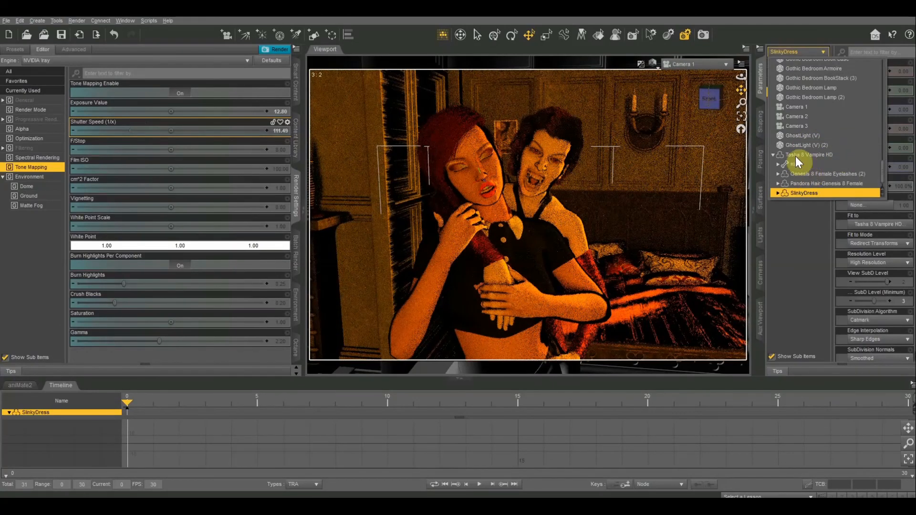
click(514, 188)
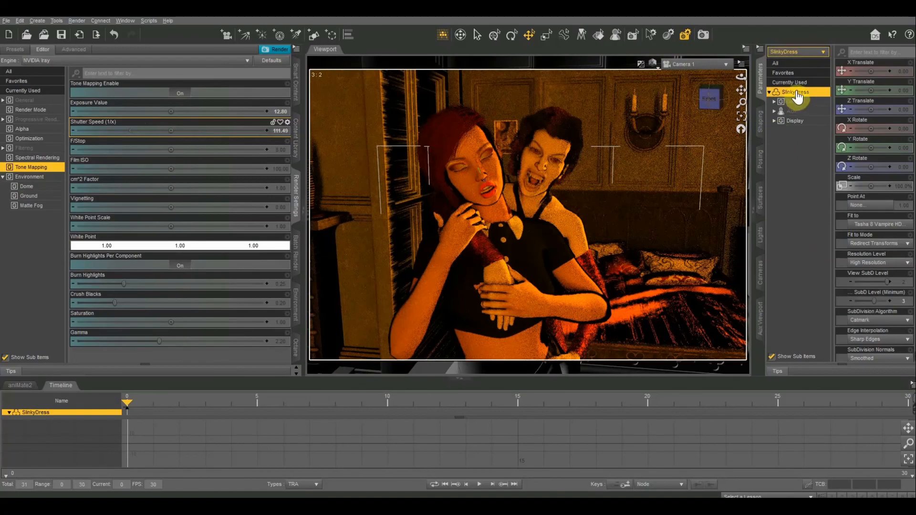
click(803, 52)
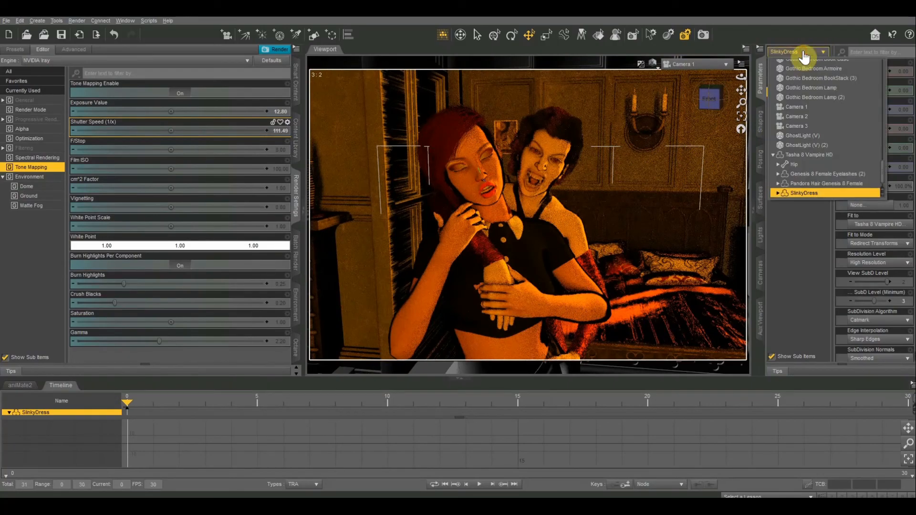
click(803, 125)
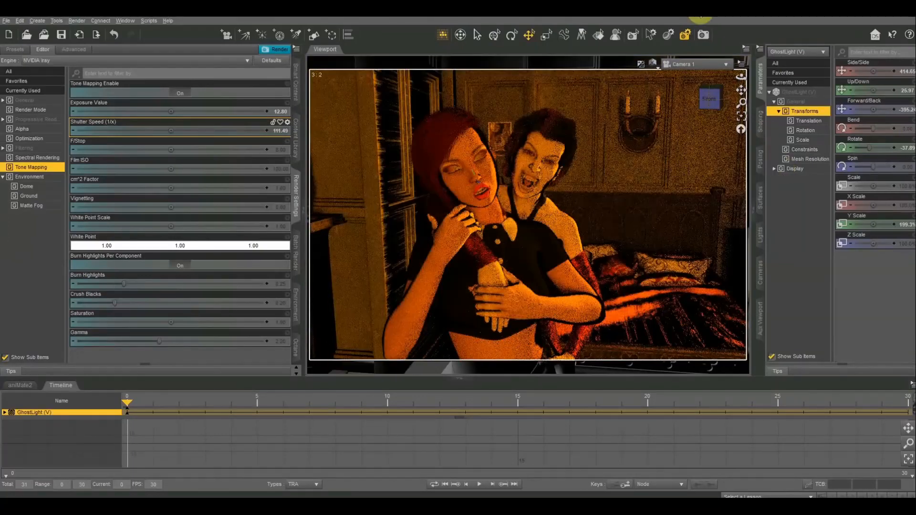
click(777, 92)
Step: Try the IGLK 7000 (K) preset on the ghost light, replace it with IGLK 8000 (K), and apply the IGLK 200K preset
click(296, 88)
click(19, 101)
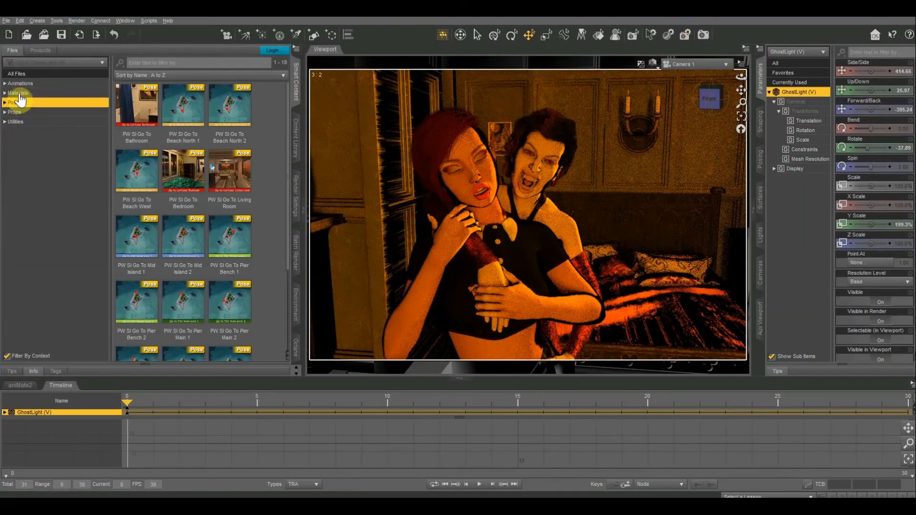
click(18, 93)
scroll(231, 178, down, 3)
click(230, 183)
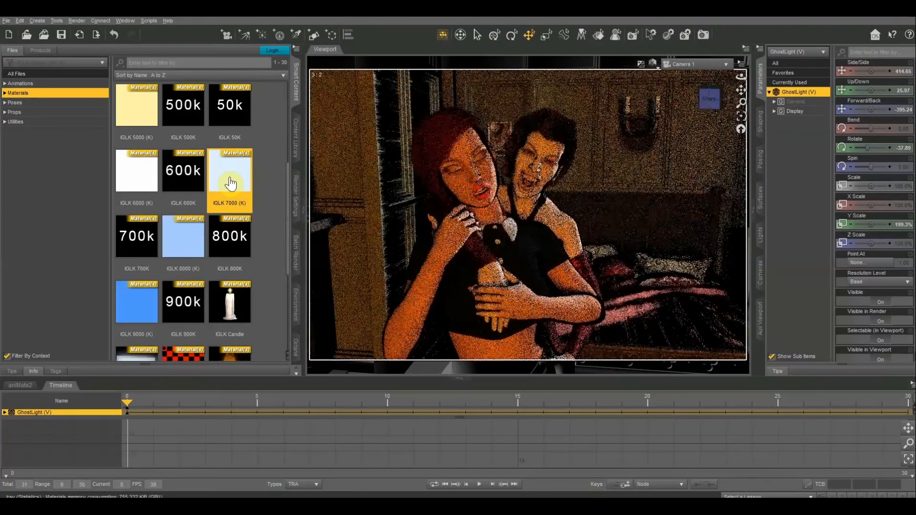
click(179, 243)
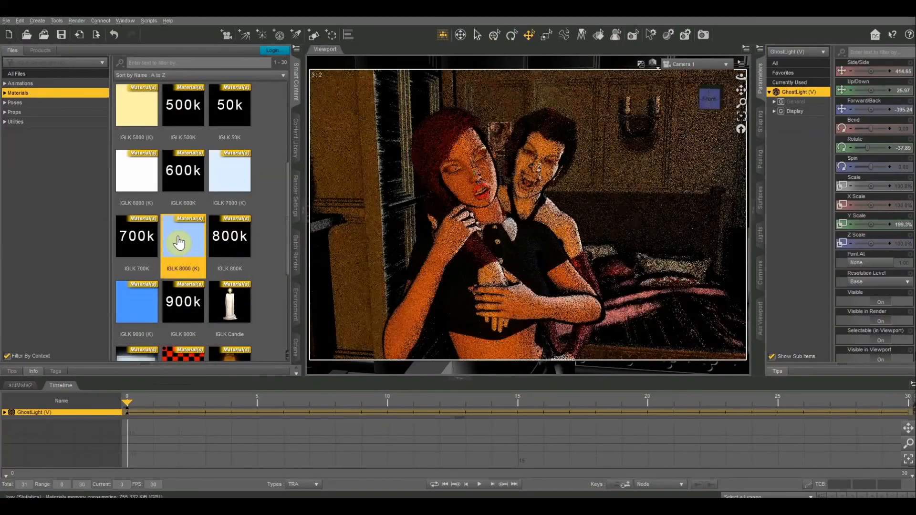
scroll(179, 243, up, 3)
click(181, 170)
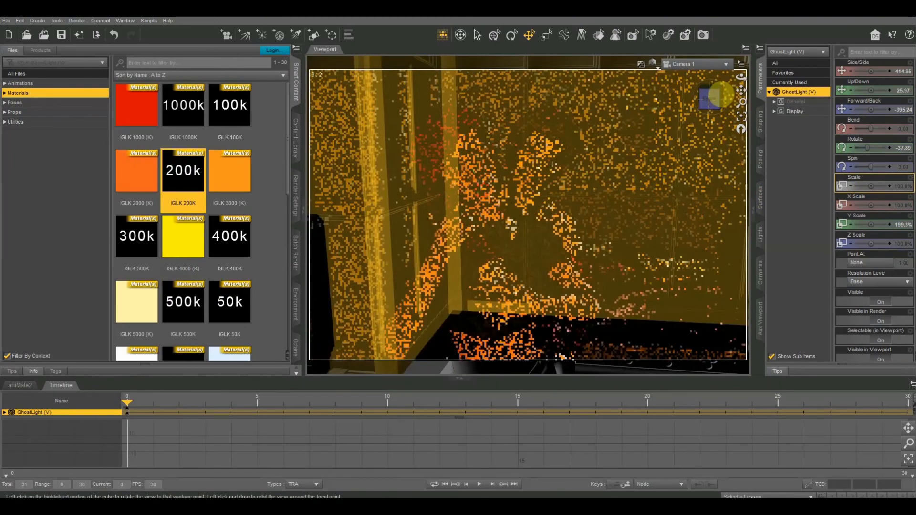
Step: Orbit and shift Camera 1 to reframe the posed pair from the front with the bed behind them
drag(721, 94, 713, 94)
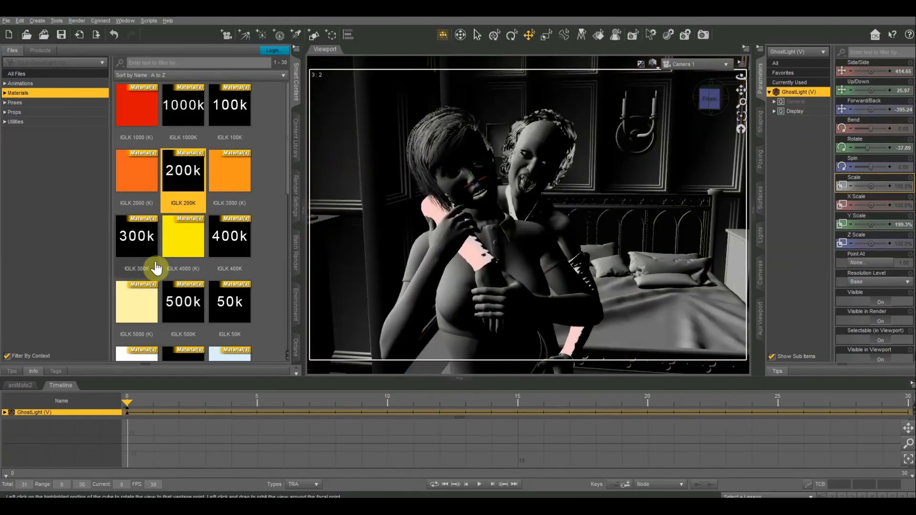
scroll(154, 267, down, 3)
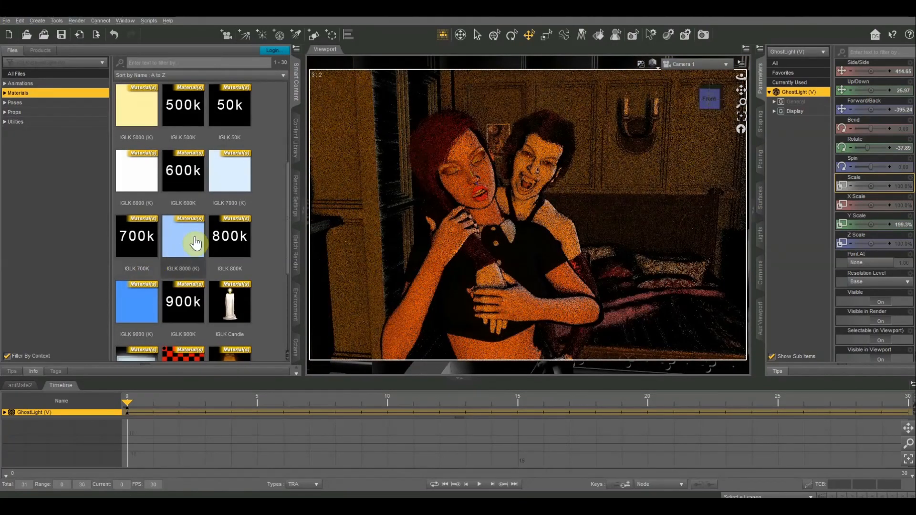
mouse_move(196, 243)
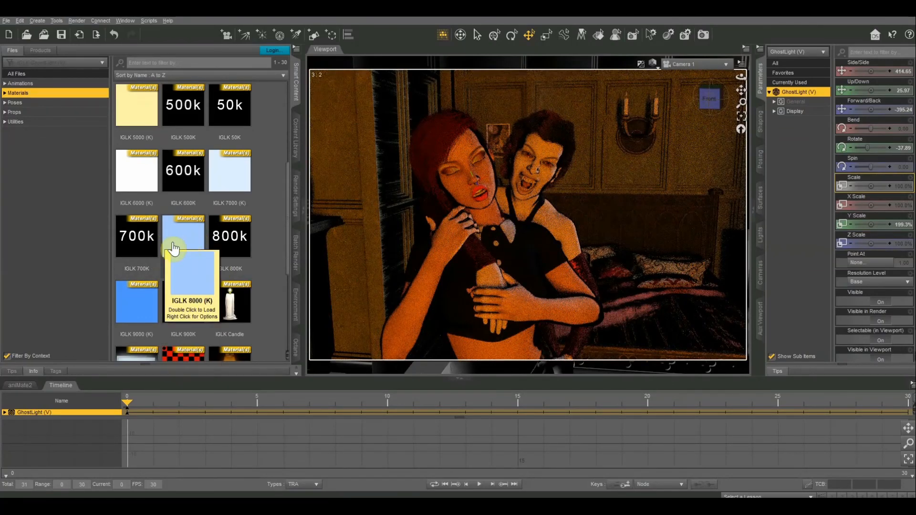
drag(709, 99, 712, 98)
click(709, 99)
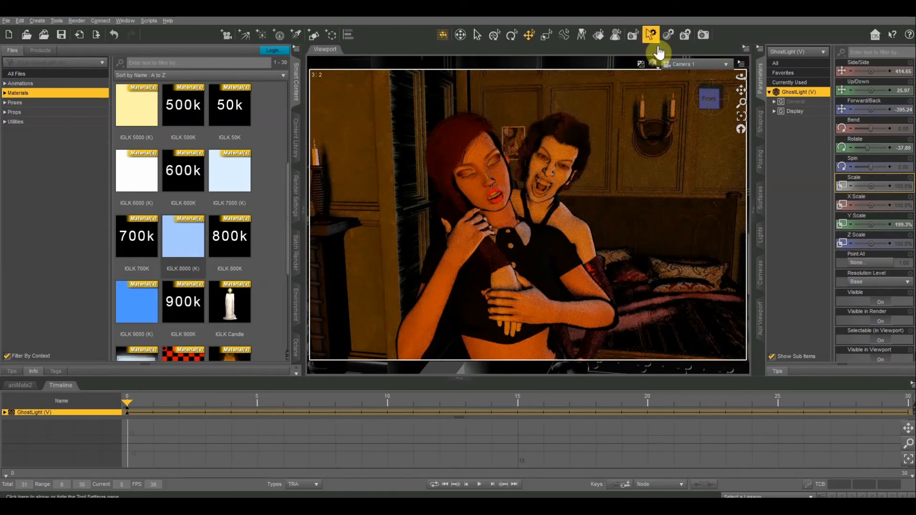
drag(741, 90, 634, 117)
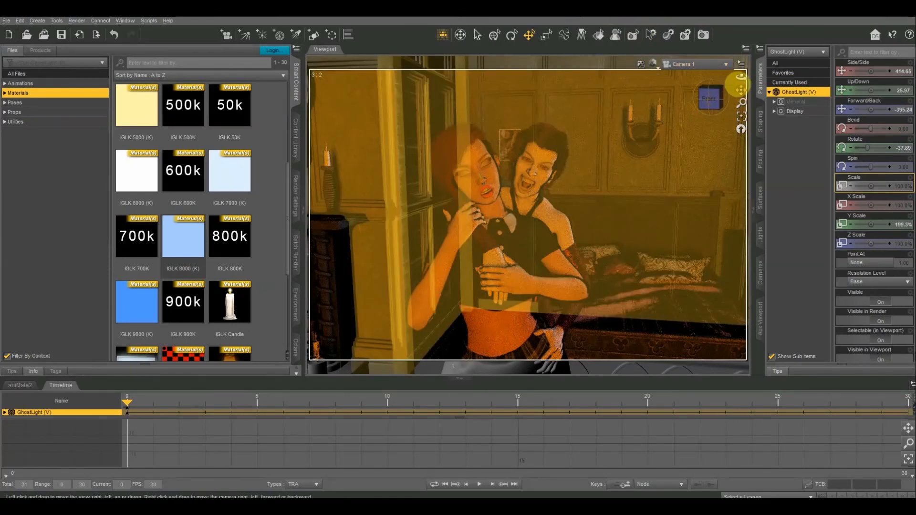
drag(741, 90, 743, 87)
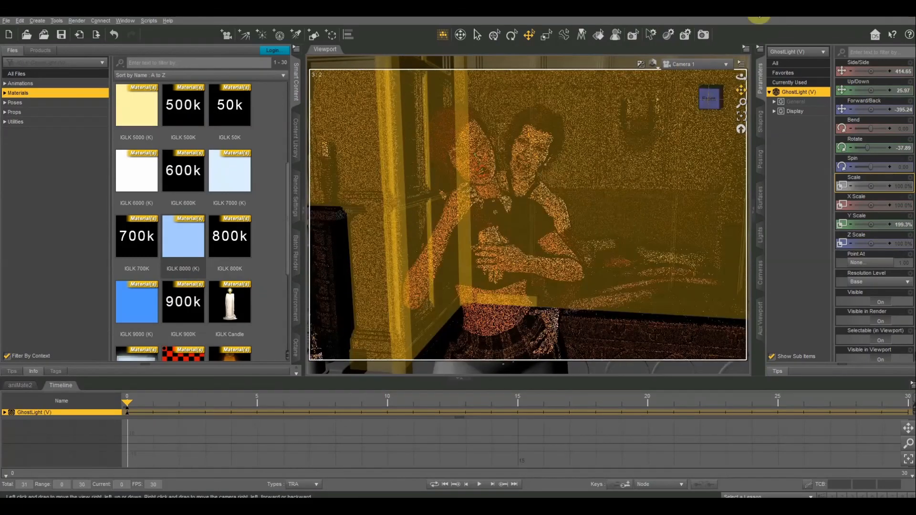
Step: Pull Camera 1 back to a wide shot showing both figures full length with the fireplace and bed
scroll(678, 206, down, 3)
scroll(678, 205, down, 2)
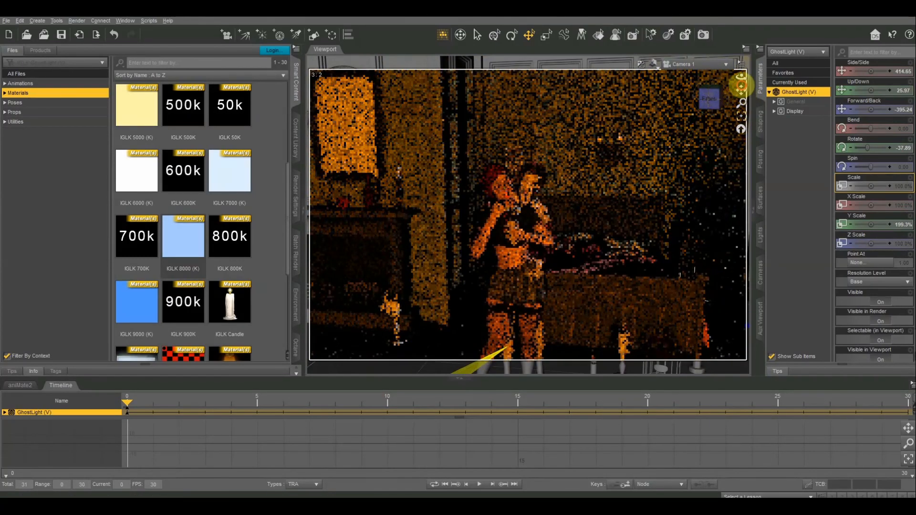
mouse_move(740, 87)
mouse_down()
mouse_move(740, 76)
mouse_move(717, 72)
mouse_move(716, 97)
mouse_move(748, 89)
mouse_up()
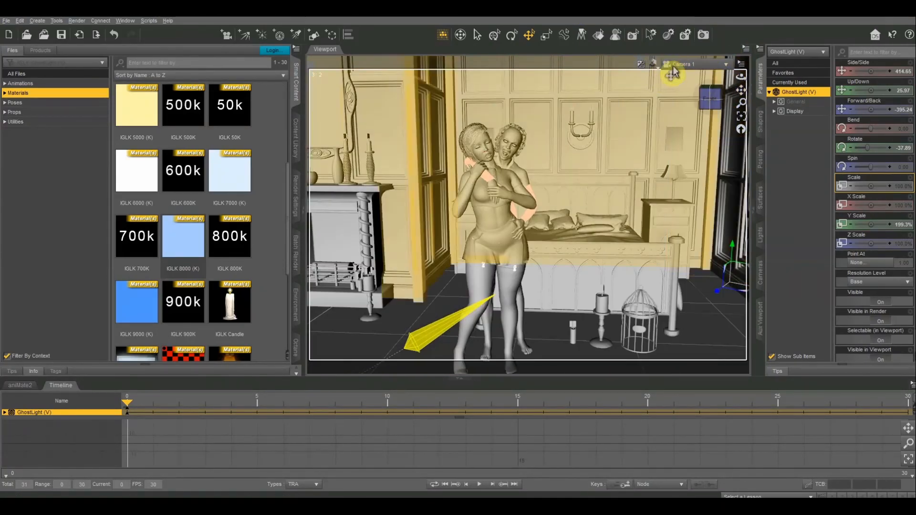
Step: Switch the viewport to Camera 2 in Texture Shaded mode and frame a close shot of the pair
click(682, 64)
click(670, 156)
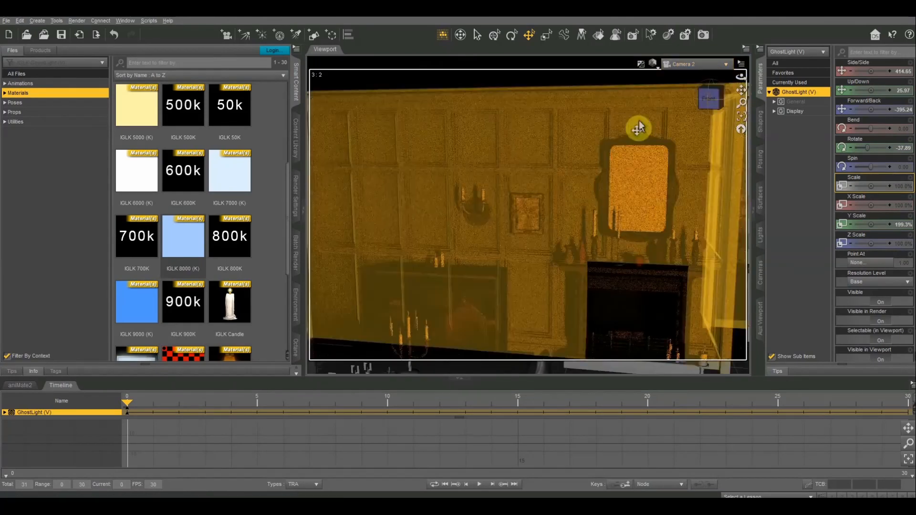
click(653, 64)
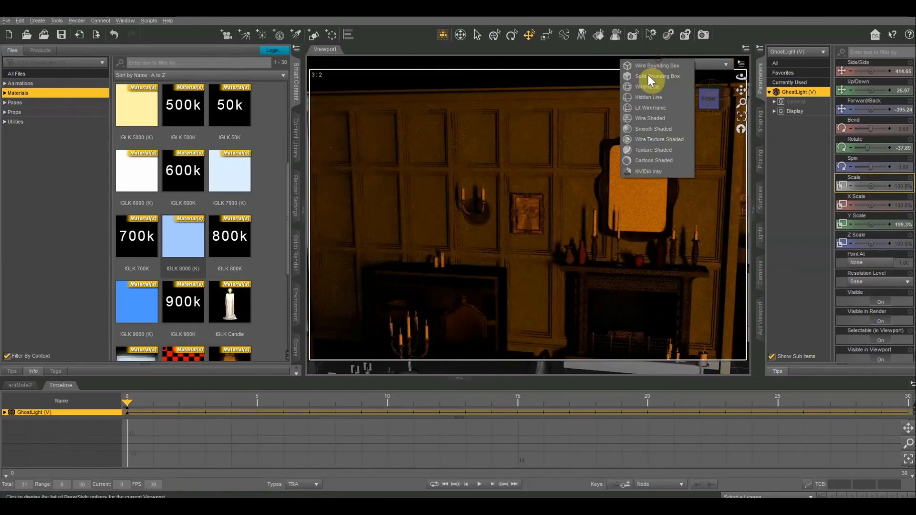
click(642, 151)
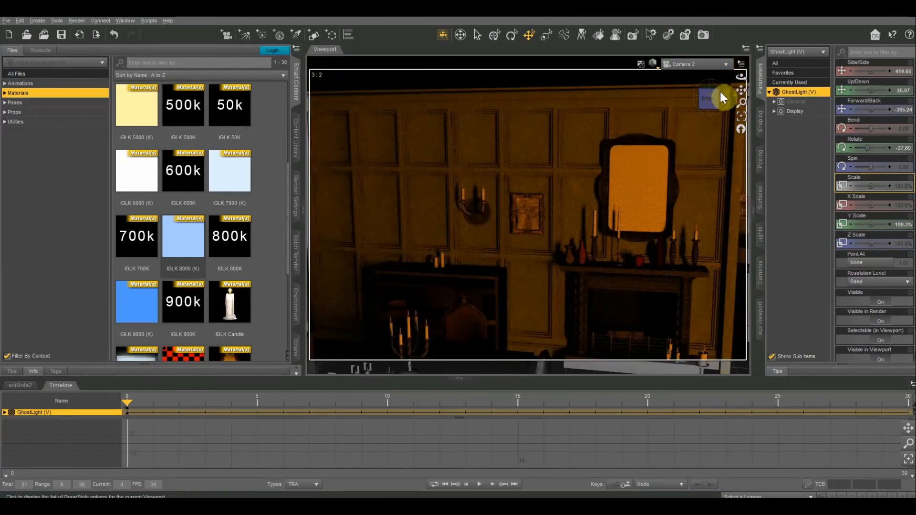
drag(719, 90, 740, 91)
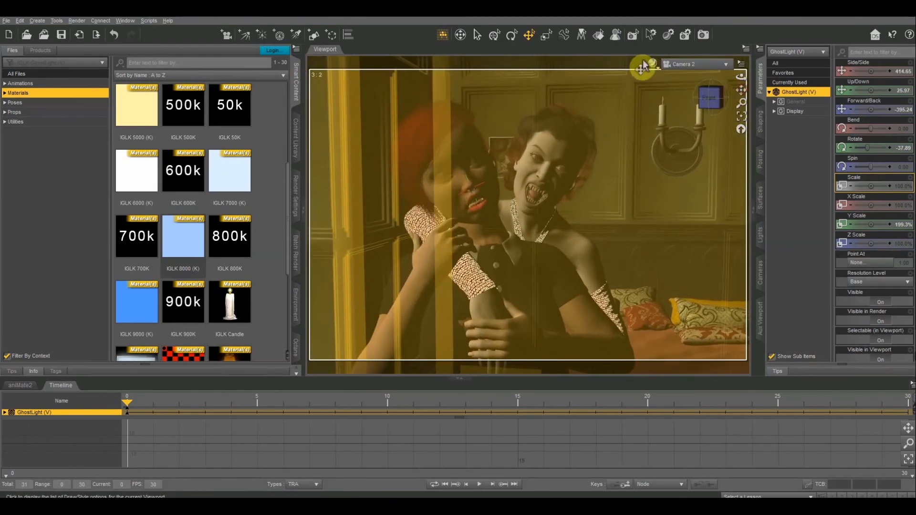
Step: Preview Camera 2 in NVIDIA Iray and collapse the content and parameter panes to enlarge the viewport
click(648, 61)
click(651, 171)
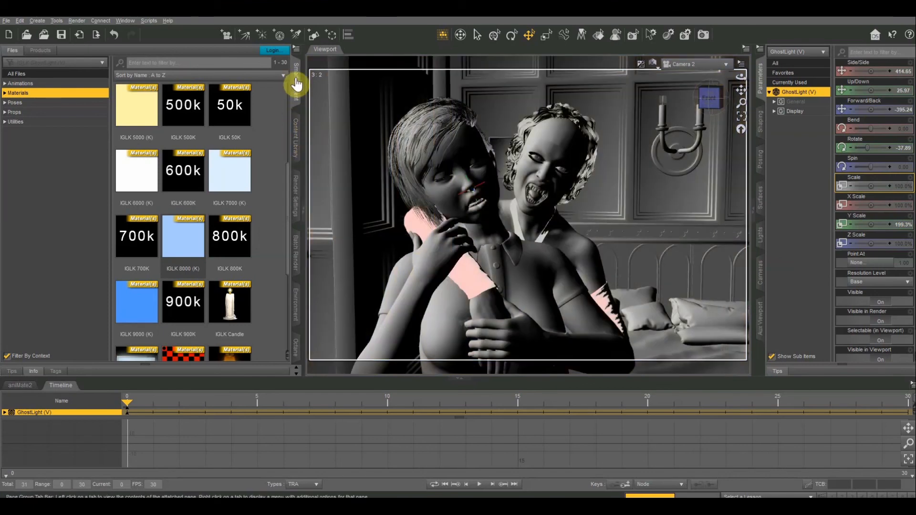
click(296, 83)
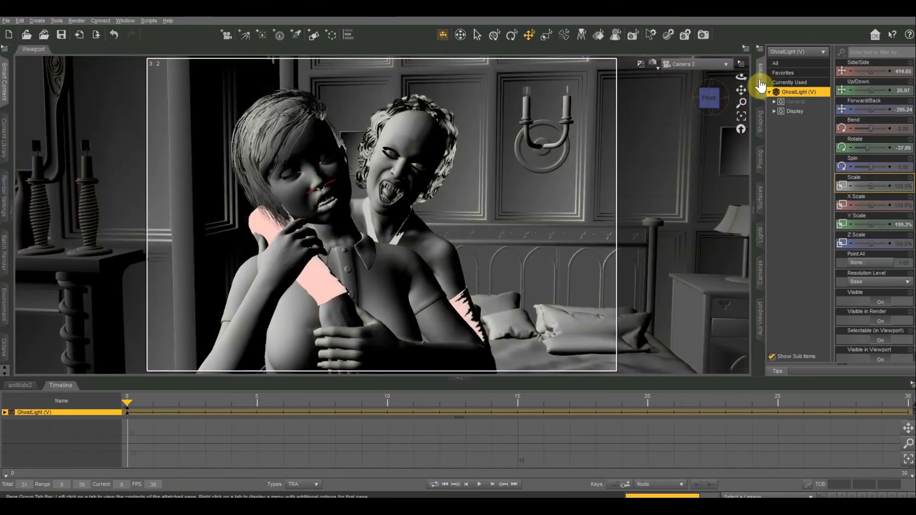
click(760, 81)
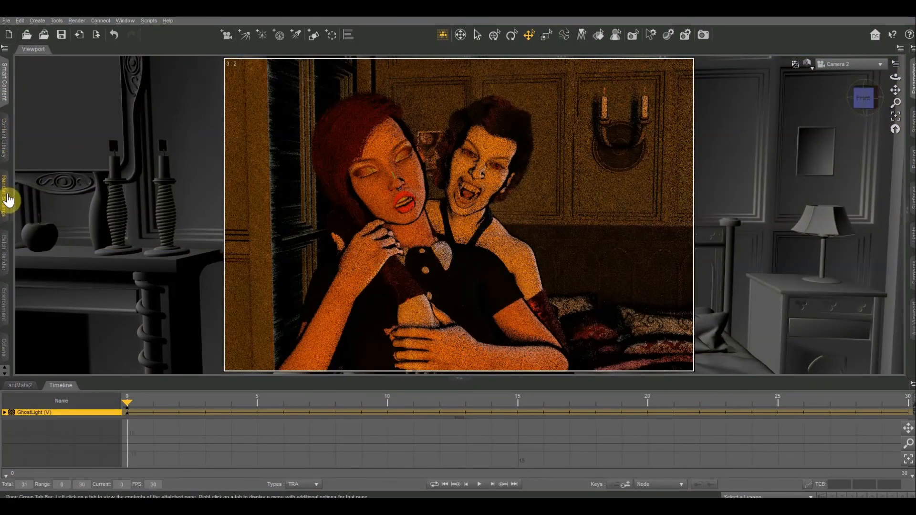
Step: Set the render dimension preset to Quad HD / 1440p (16:9, 2560 x 1440) in the general render settings
click(7, 200)
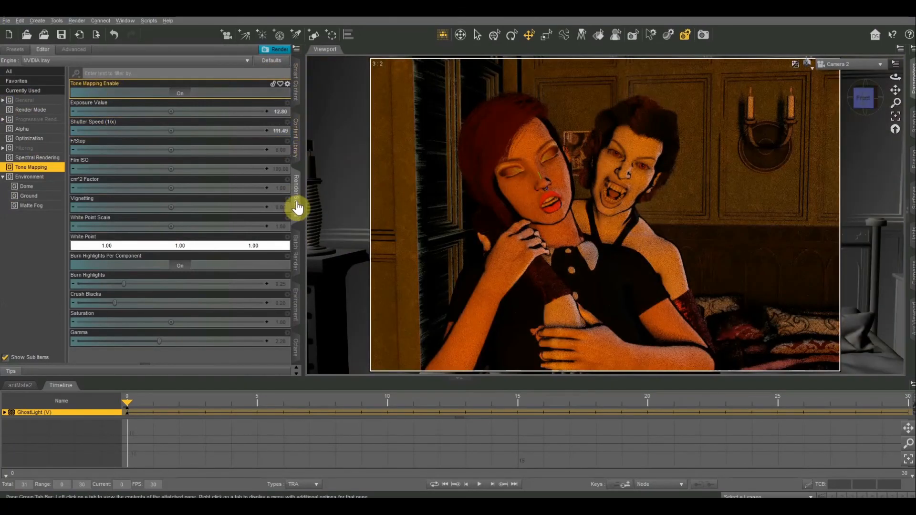
click(35, 100)
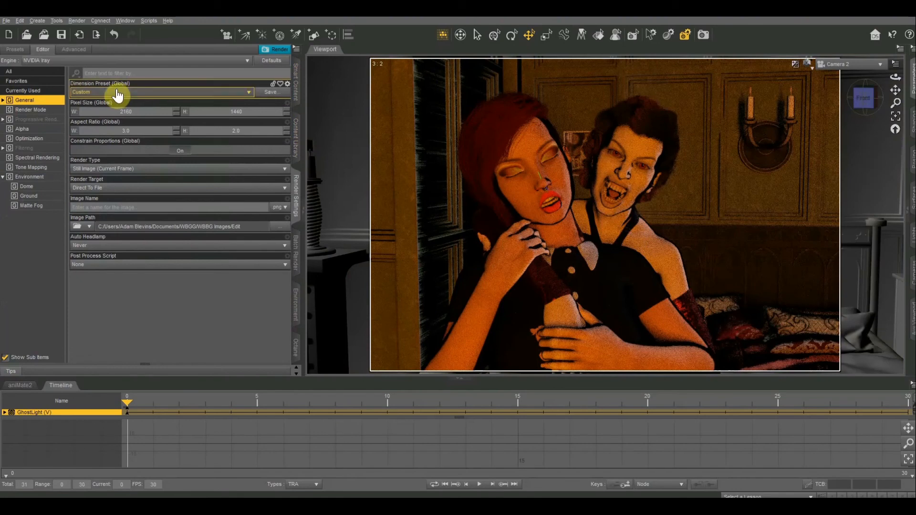
click(117, 93)
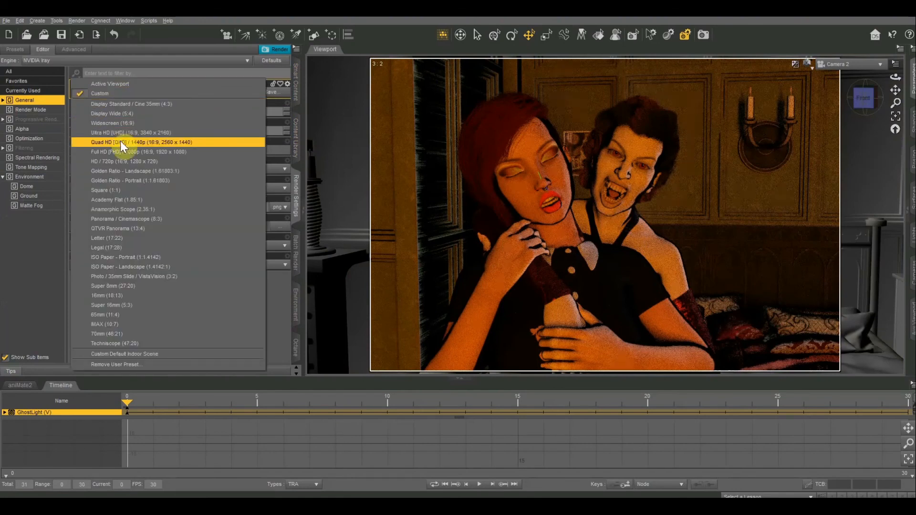
click(186, 142)
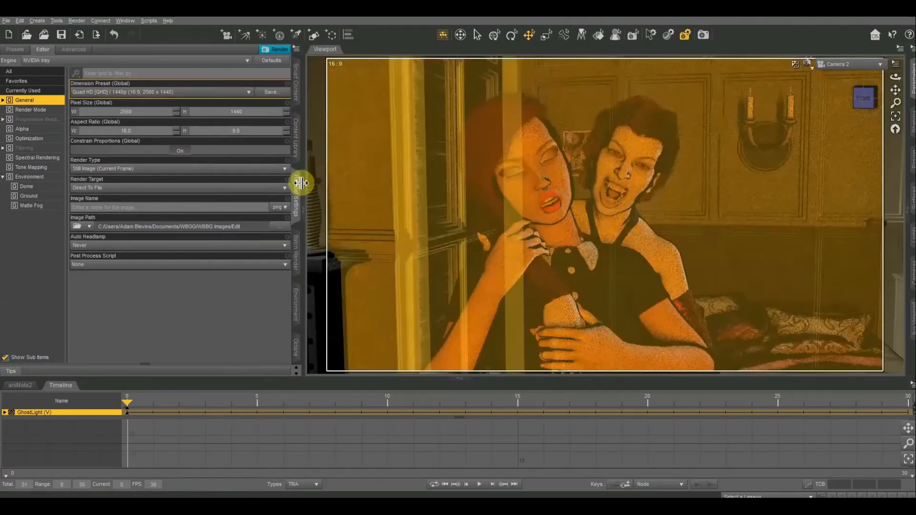
click(296, 183)
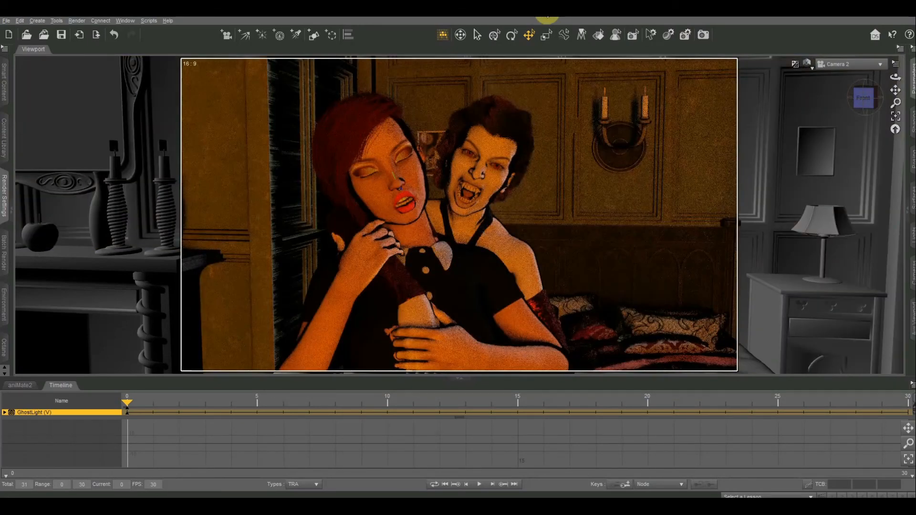
Step: Select the Tasha 8 Vampire HD figure and show its Lost and Found smart content
click(633, 35)
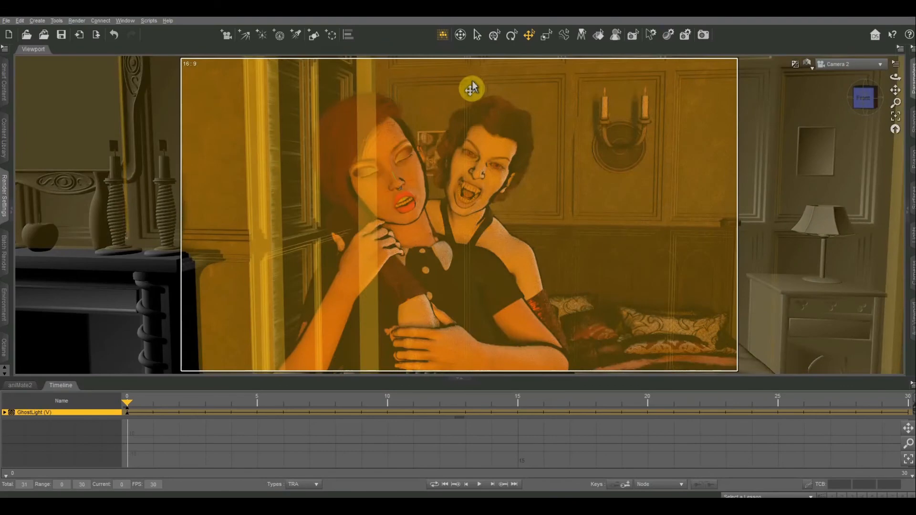
click(484, 153)
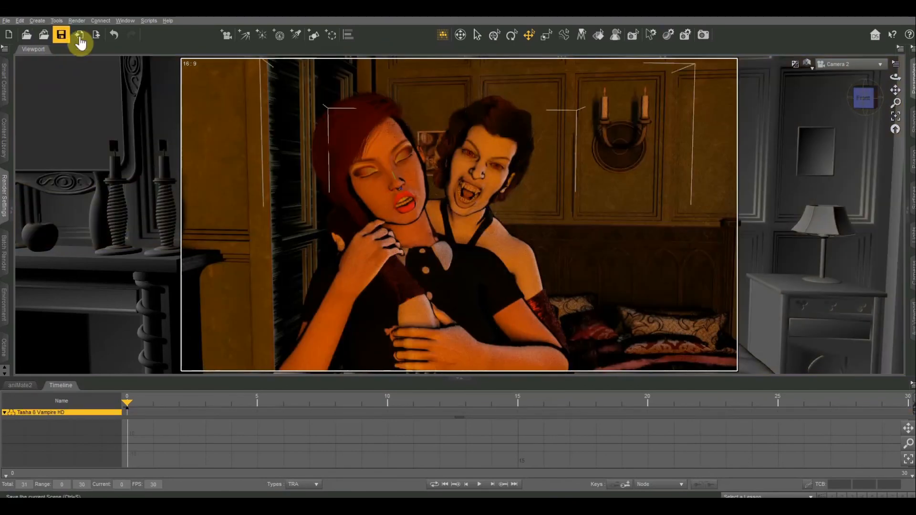
click(8, 87)
click(29, 85)
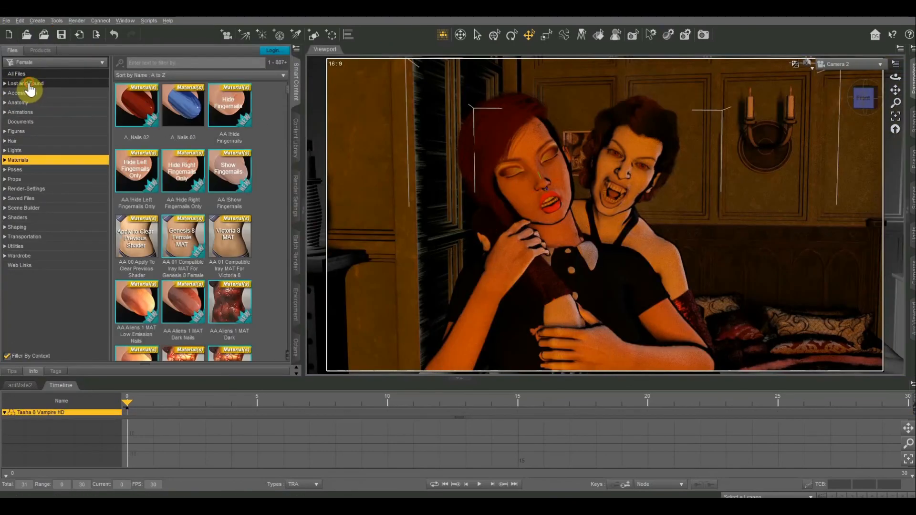
Step: Search the smart content for "vampire" with context filtering off and apply Amaris Vampire L.I.E. Blood Face to the vampire
click(169, 63)
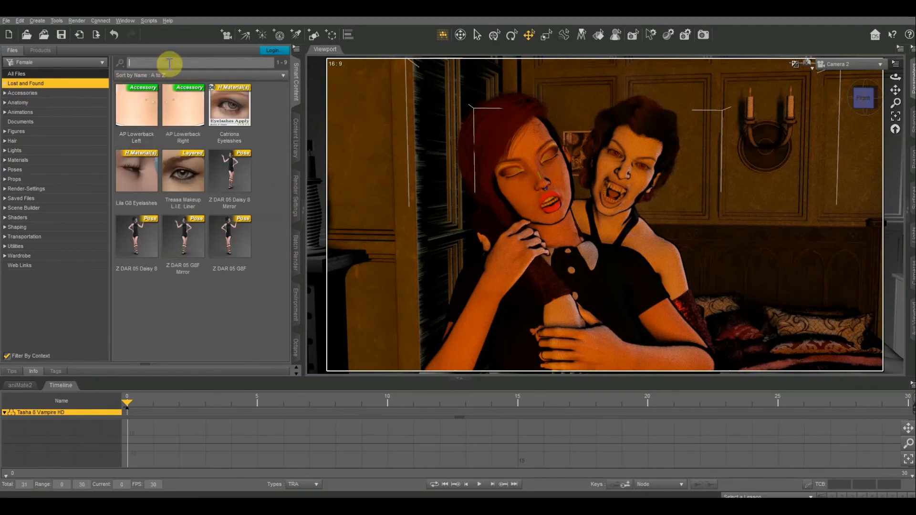
text(l)
key(BackSpace)
key(BackSpace)
key(BackSpace)
key(BackSpace)
key(BackSpace)
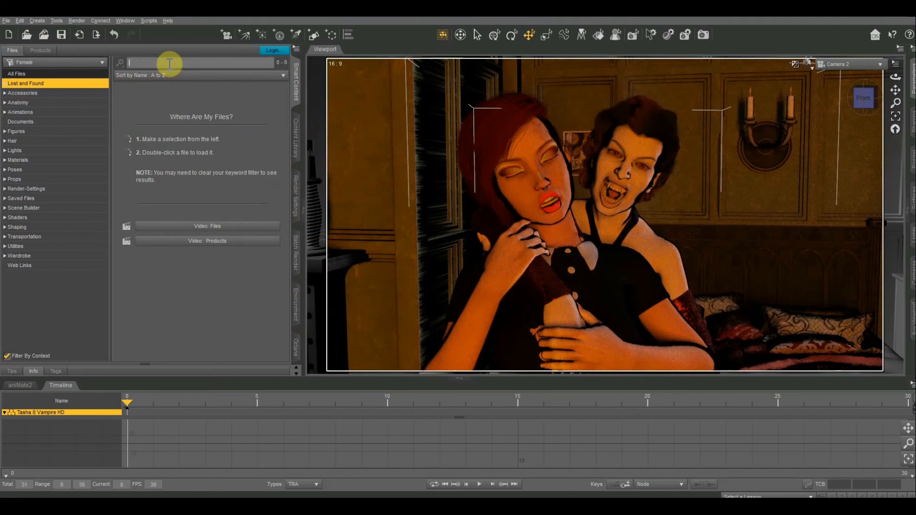
text(l)
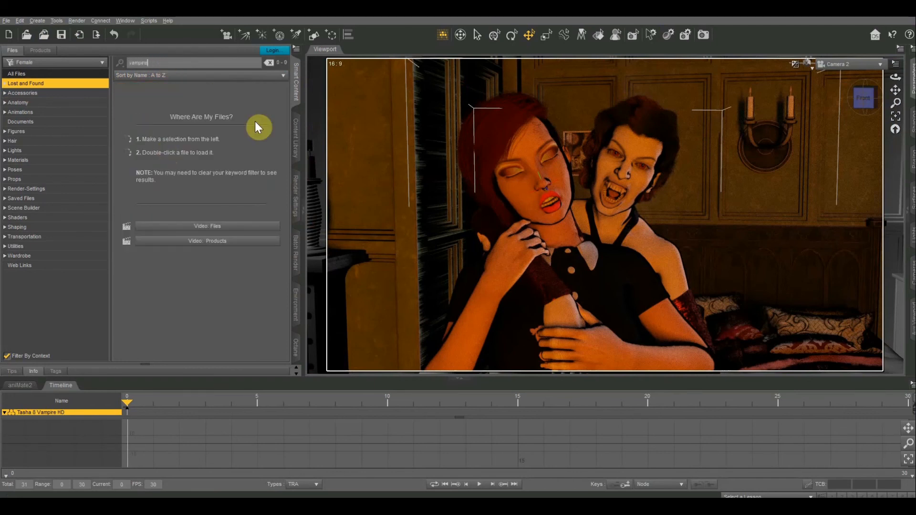
click(7, 356)
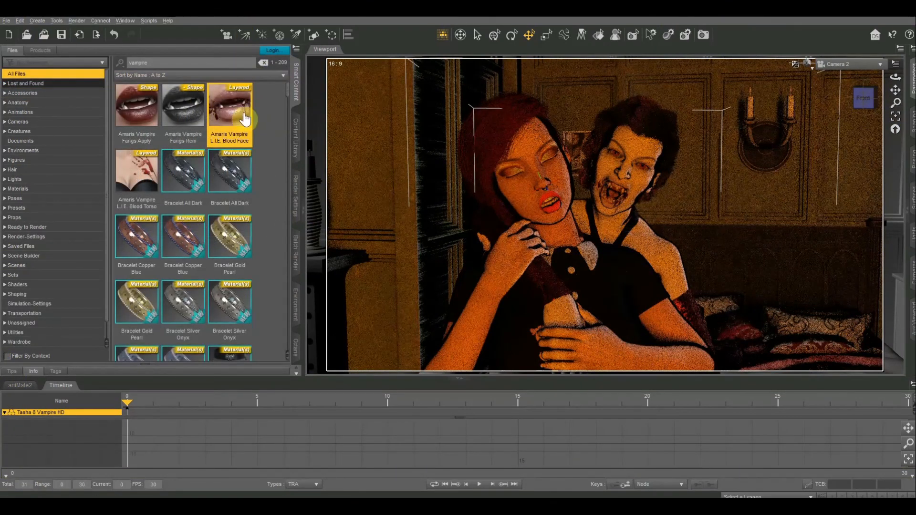
mouse_move(221, 136)
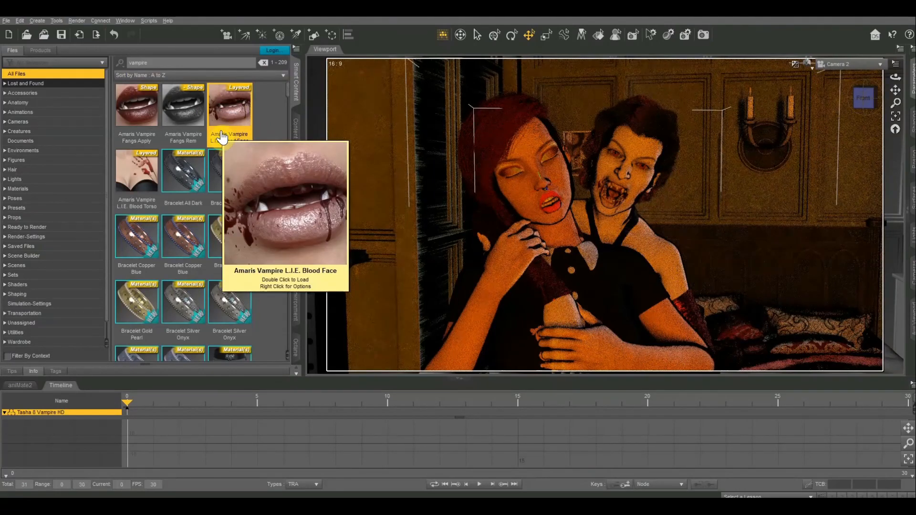
Step: Look through the vampire content for further teeth, bite and blood options
scroll(229, 166, down, 6)
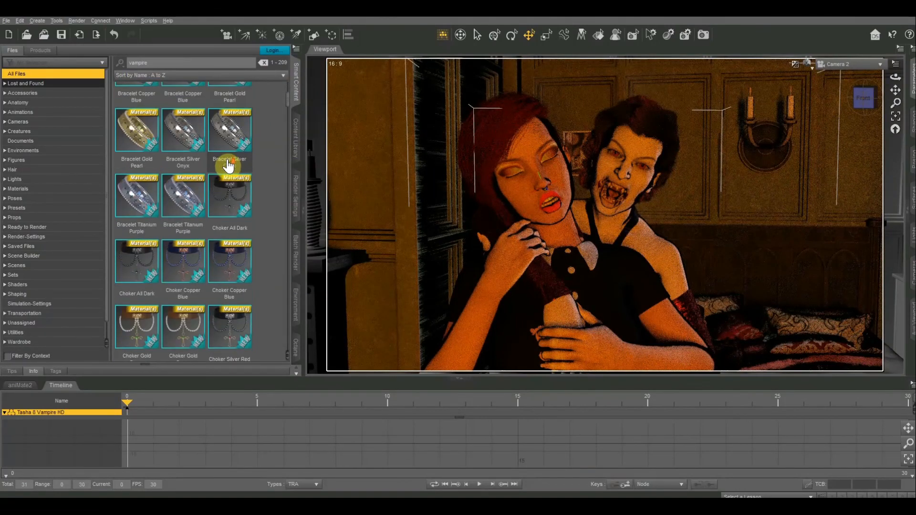
scroll(229, 165, down, 3)
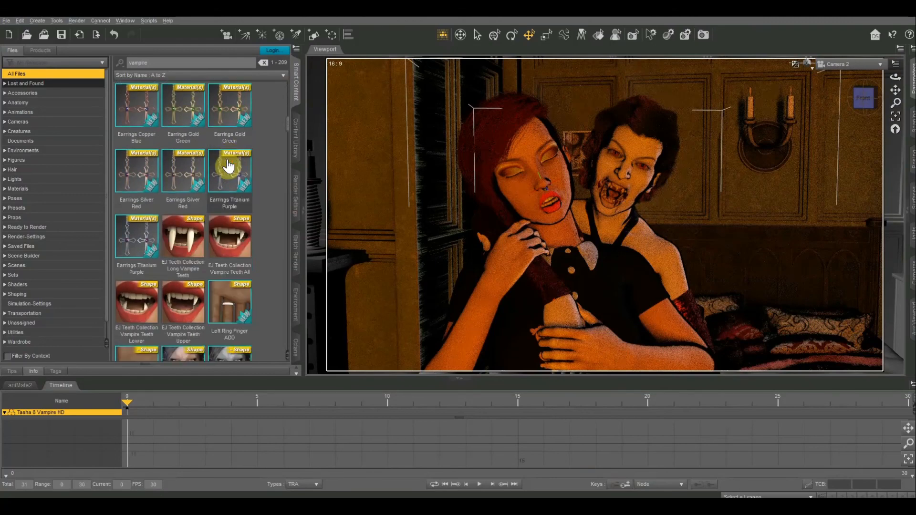
scroll(228, 165, down, 3)
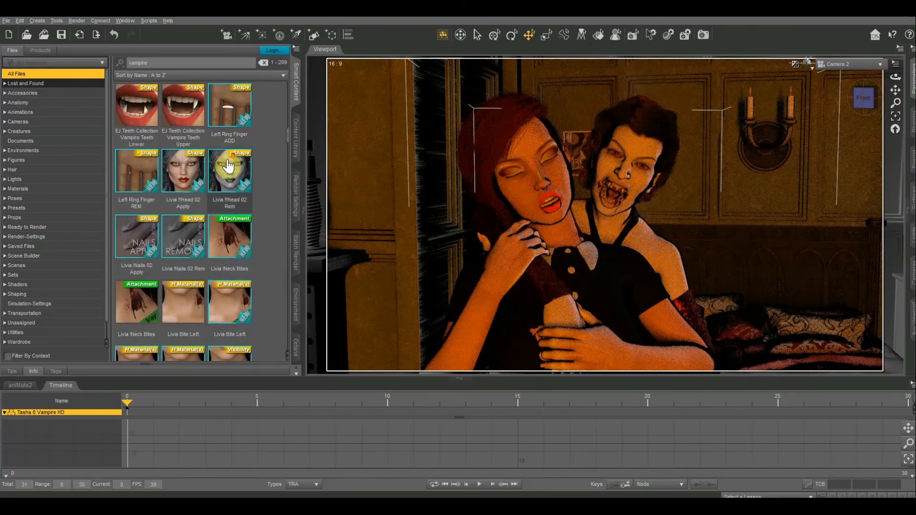
scroll(228, 165, down, 3)
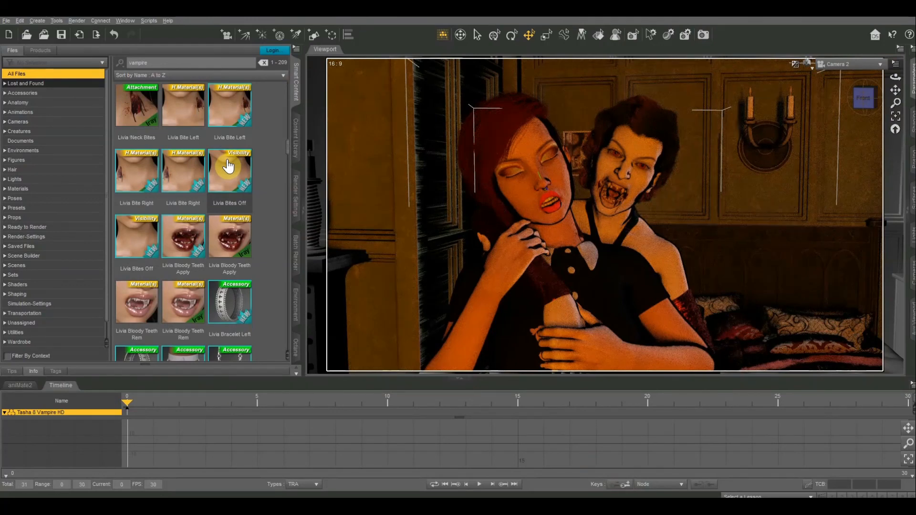
scroll(229, 166, down, 5)
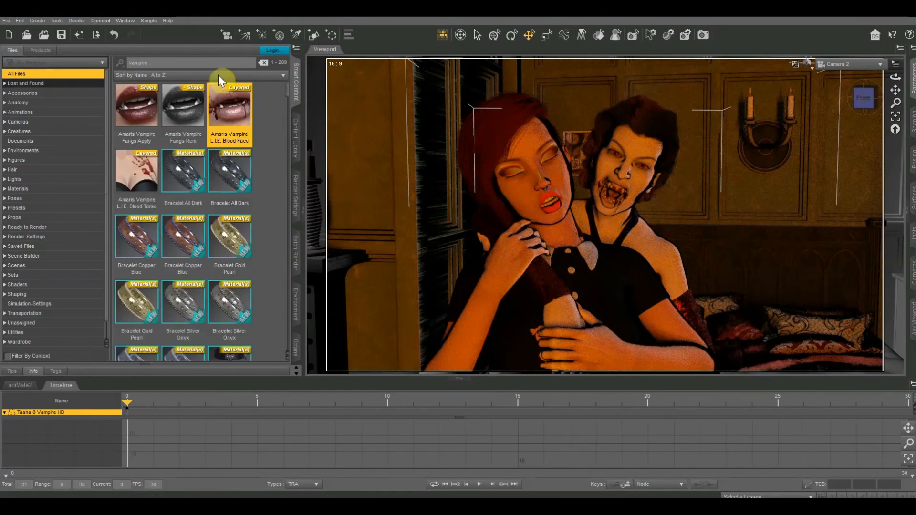
Step: Collapse the smart content pane and switch the viewport to Camera 3
click(294, 84)
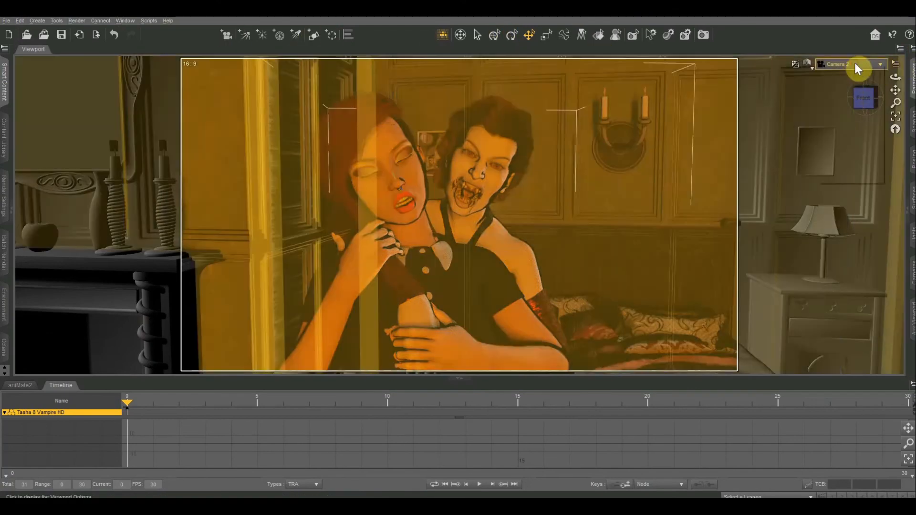
click(854, 63)
click(852, 168)
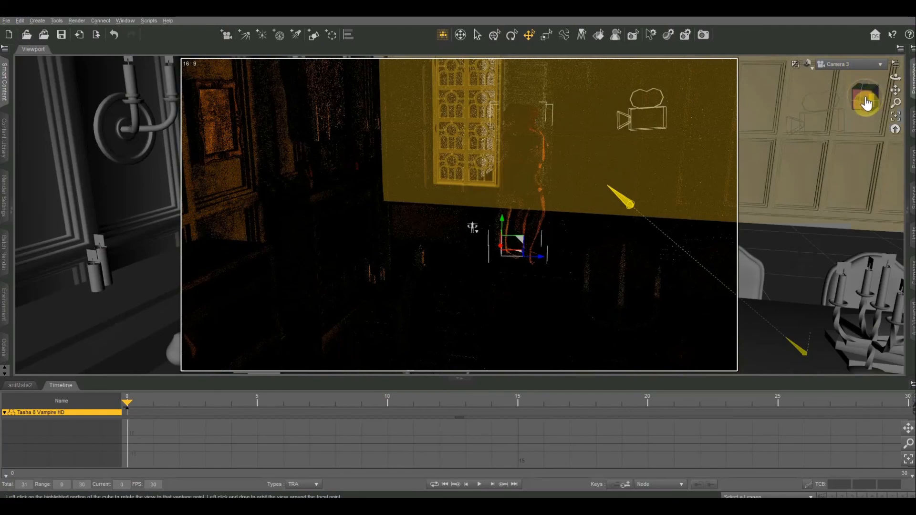
Step: Orbit Camera 3 to frame both figures from the side against the green wall panels
drag(865, 102, 894, 90)
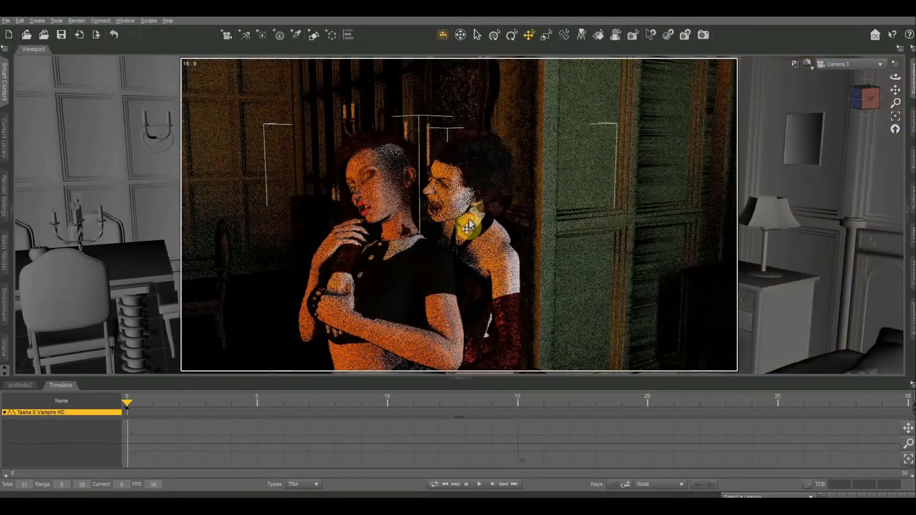
click(468, 226)
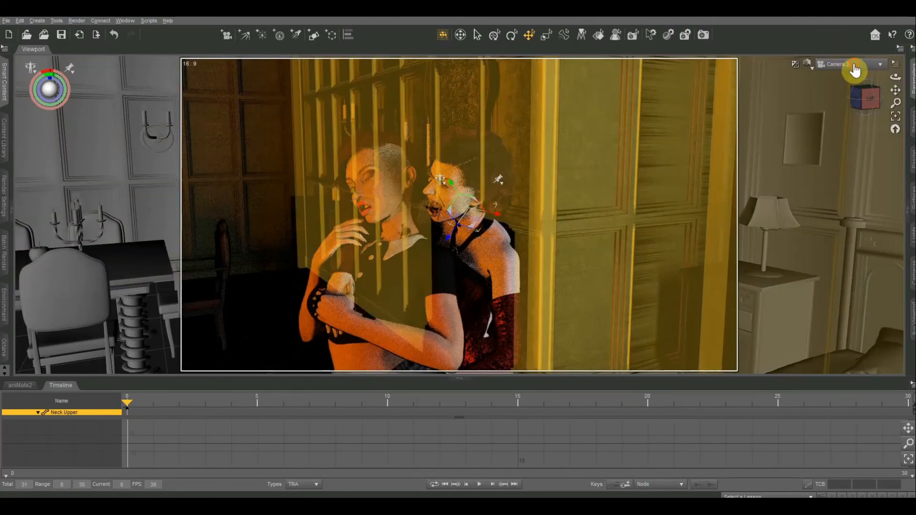
click(852, 66)
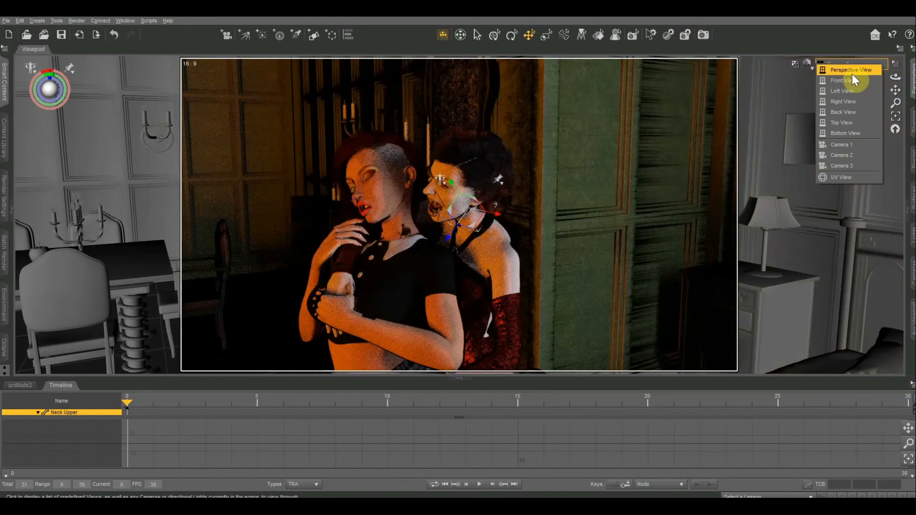
click(841, 145)
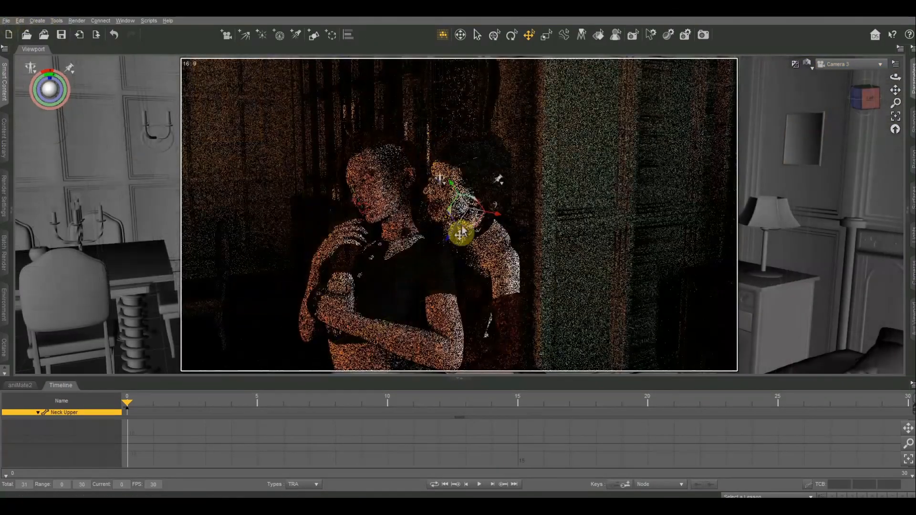
Step: Select the vampire's head and set its Twist to 22.00
click(465, 228)
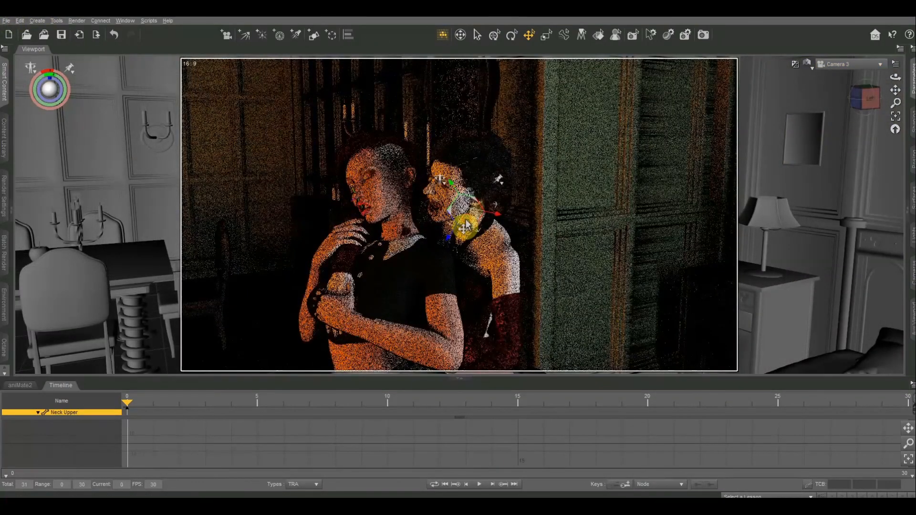
click(450, 209)
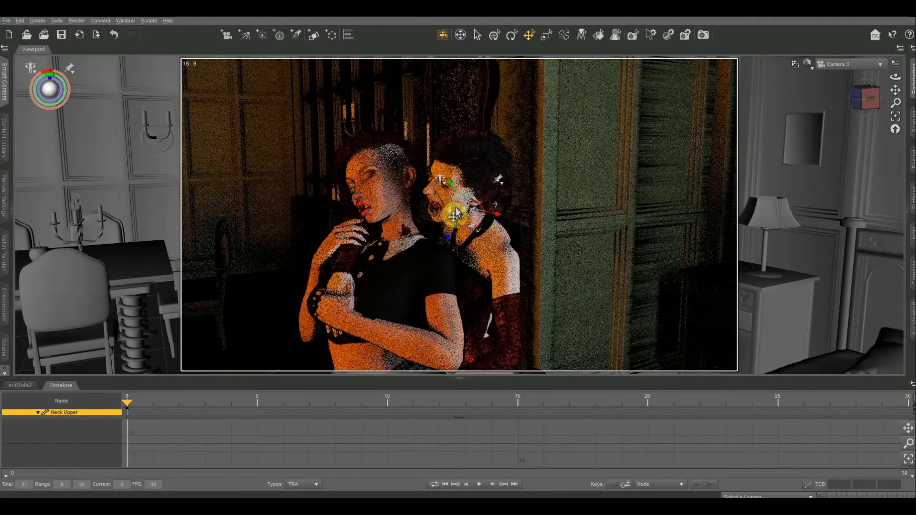
click(453, 191)
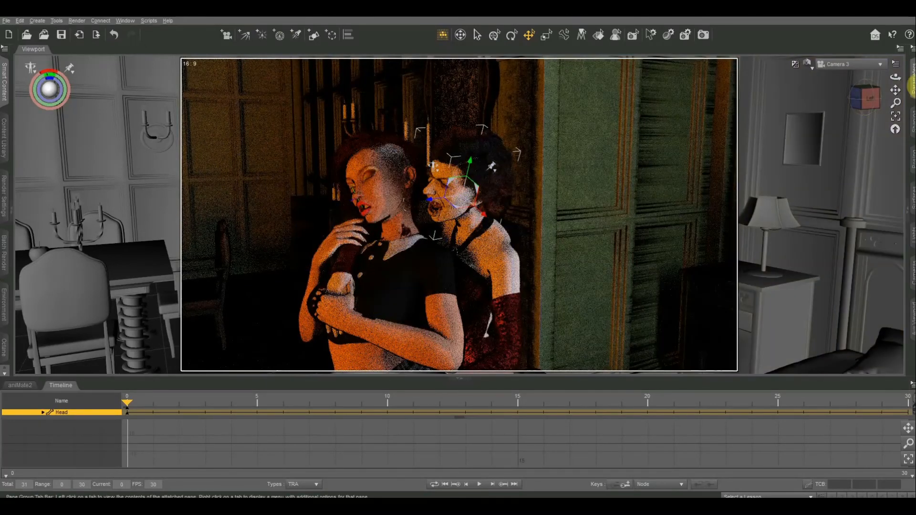
click(912, 85)
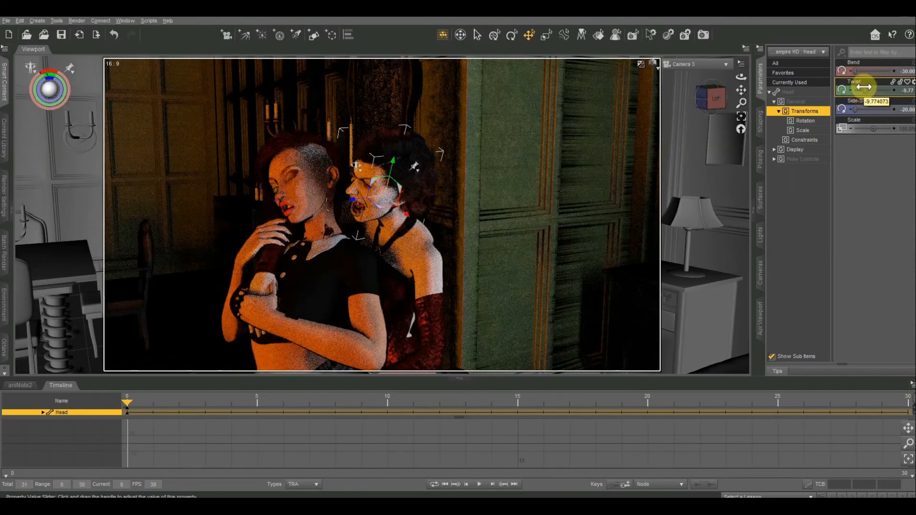
drag(864, 93, 904, 91)
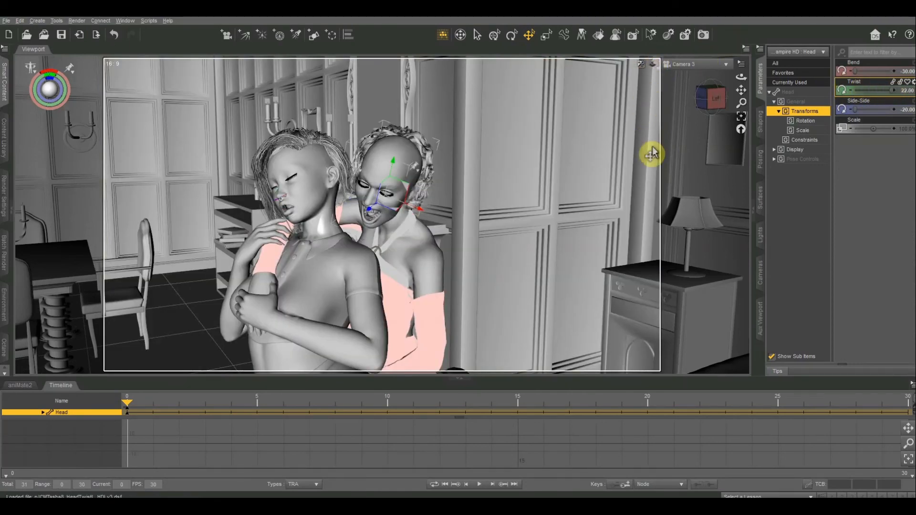
Step: In a textured preview, set the vampire head's Bend to about -12.63 and Twist to about 14.47, and return the viewport to NVIDIA Iray
right_click(649, 122)
click(651, 218)
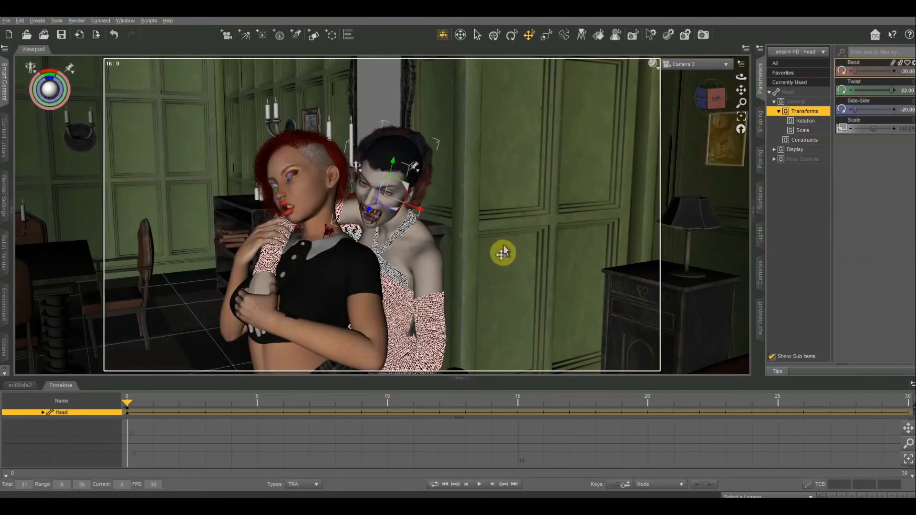
click(401, 221)
drag(879, 70, 886, 91)
click(394, 233)
click(405, 159)
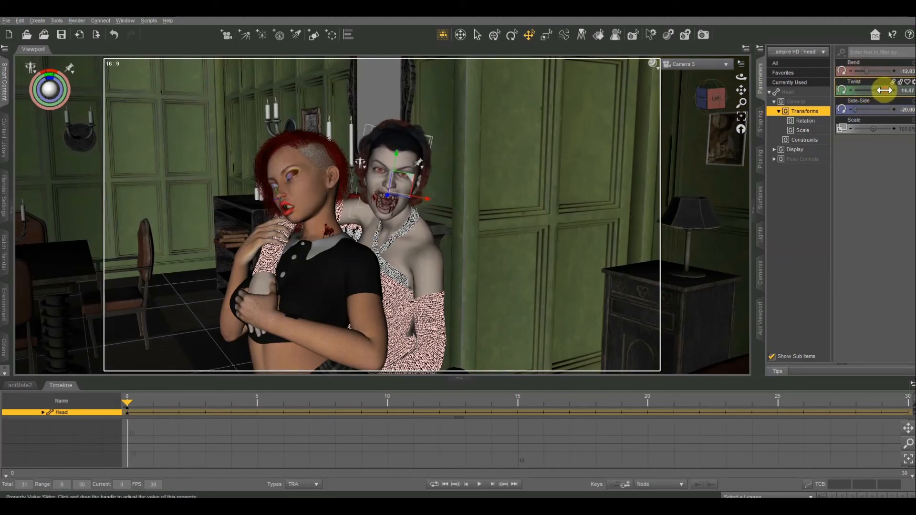
click(650, 69)
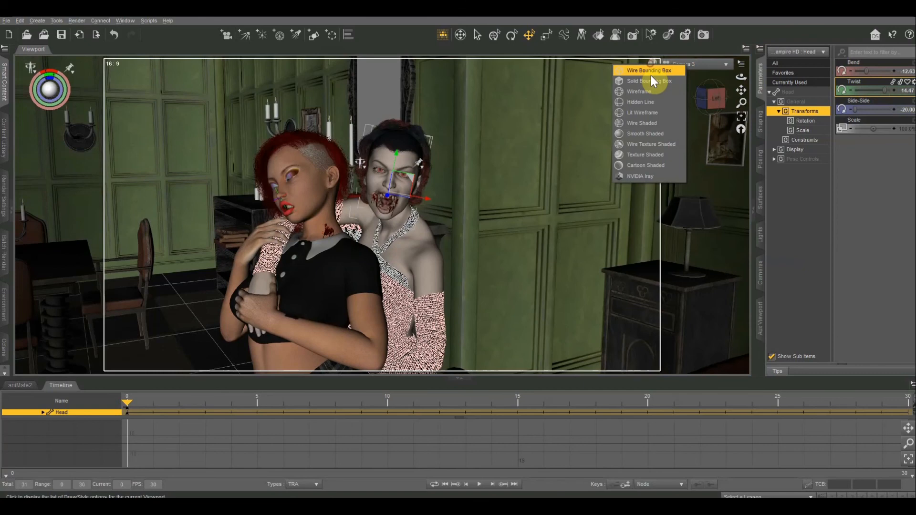
click(646, 176)
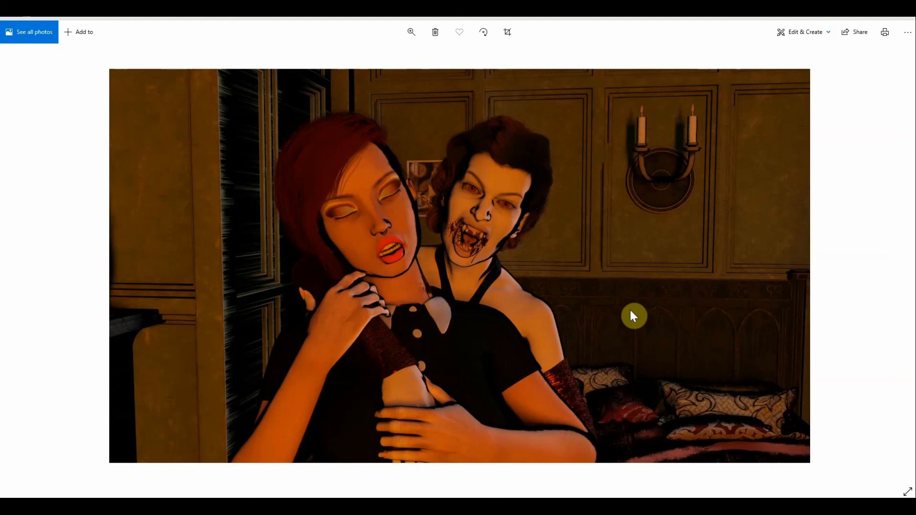
Step: Switch to Photos and page through the finished renders of the vampire scene from the different cameras
key(Right)
key(Right)
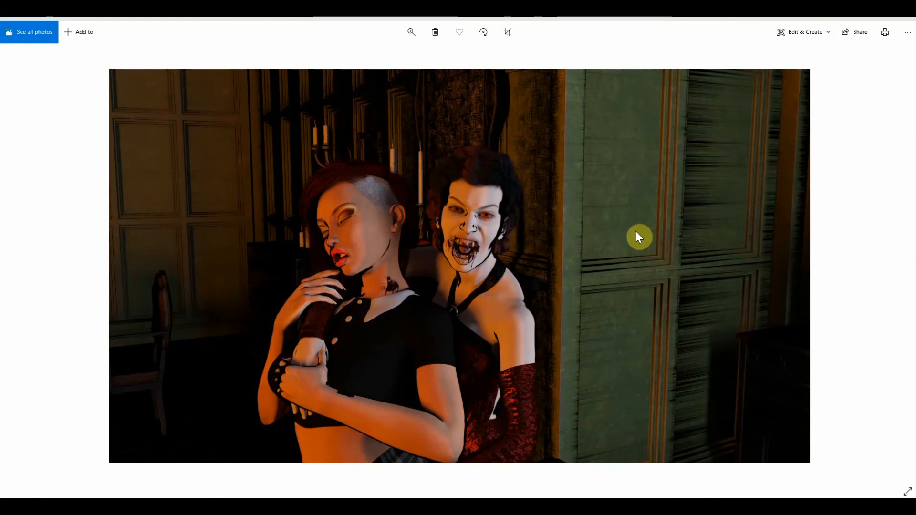
key(Right)
key(Right)
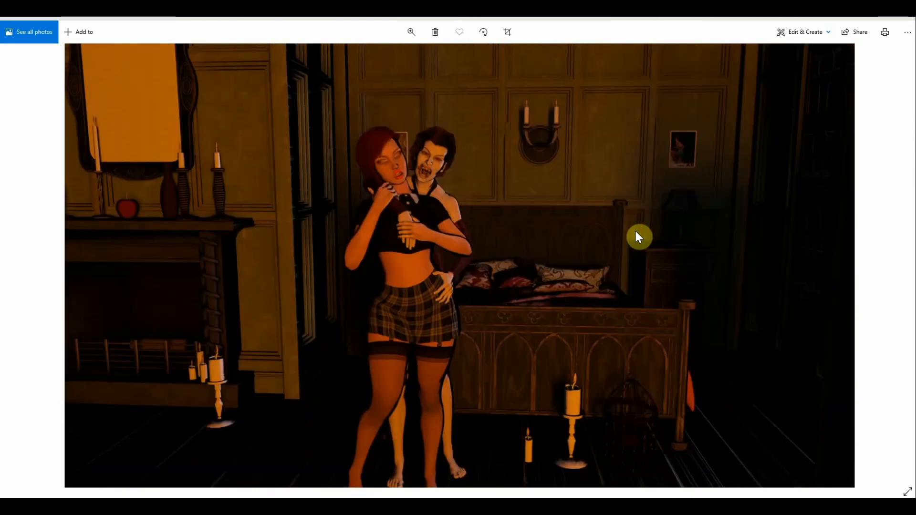
key(Right)
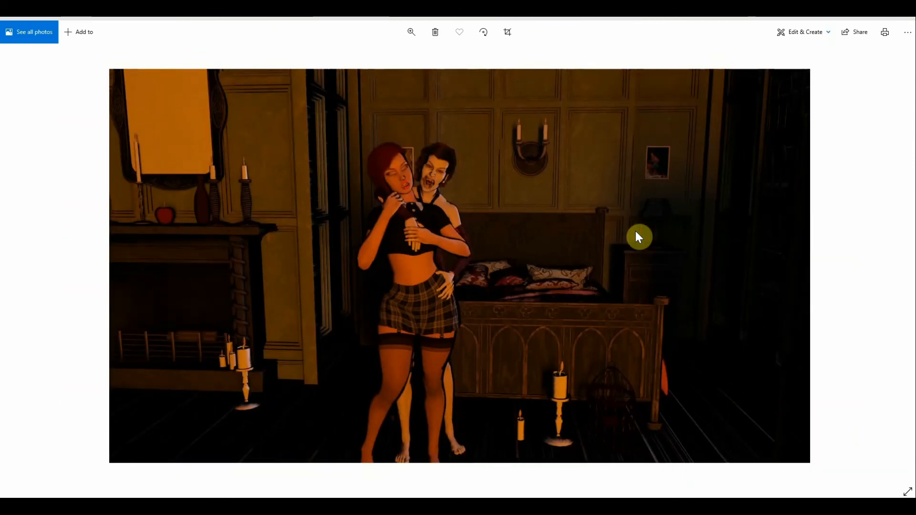